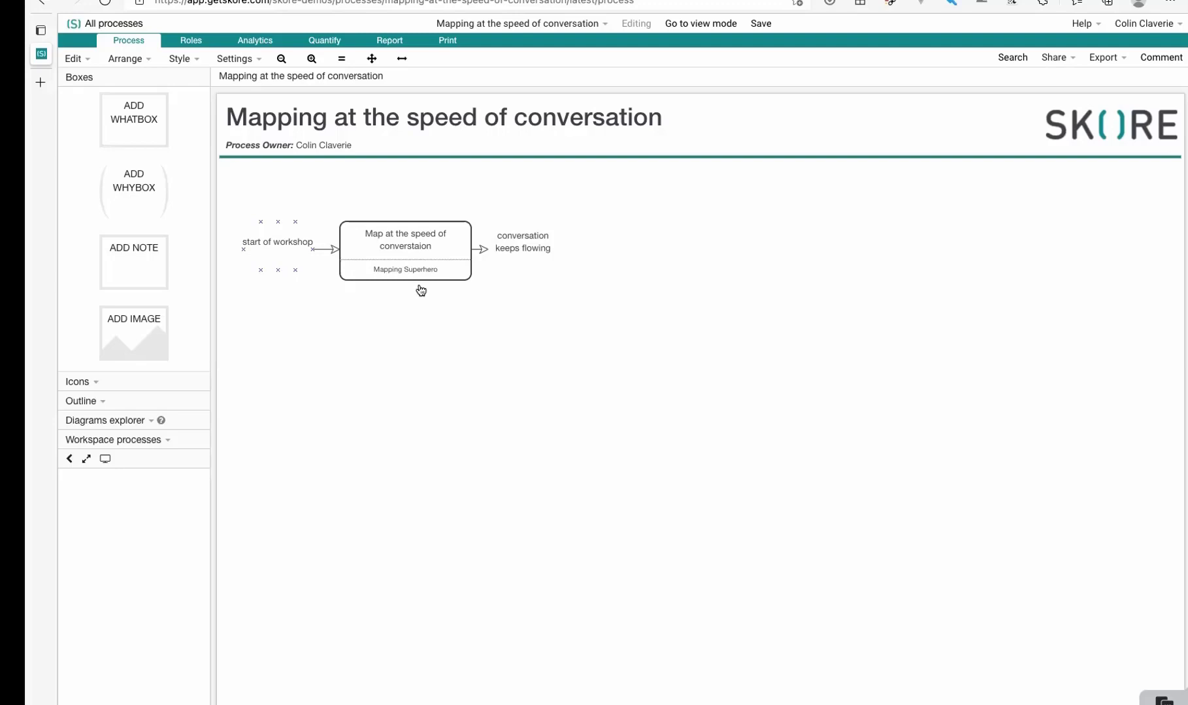
pyautogui.click(432, 248)
pyautogui.click(527, 244)
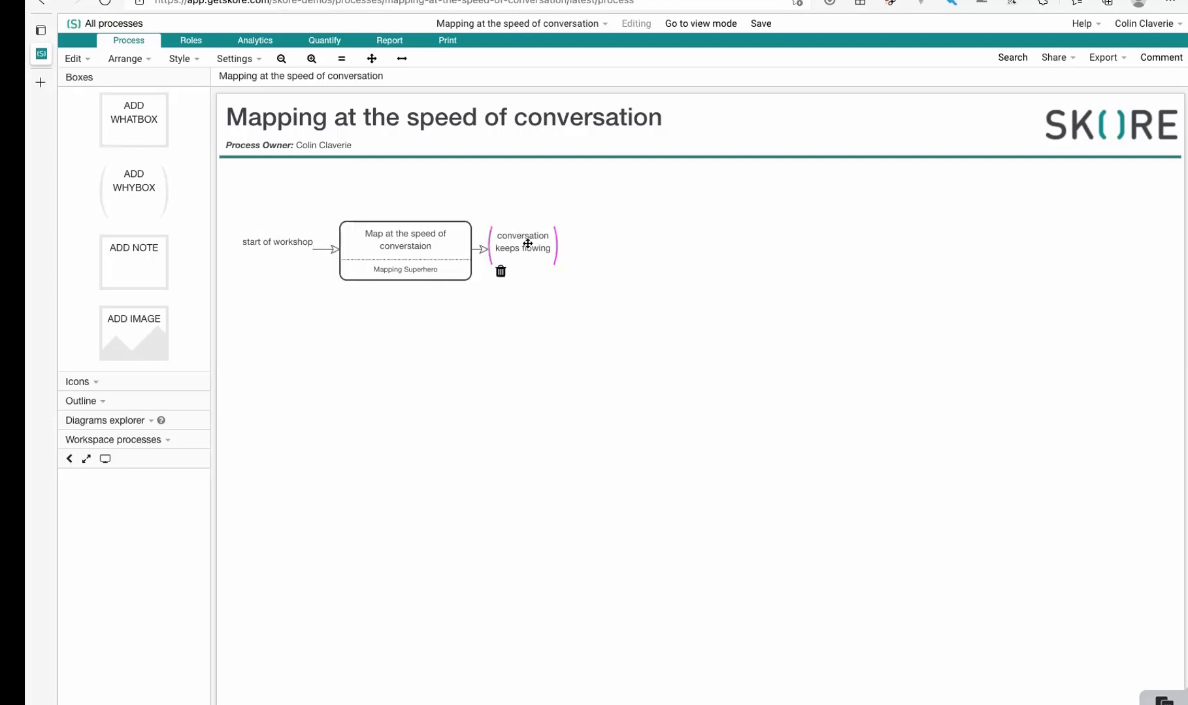
pyautogui.click(555, 335)
# Open the list of all keyboard shortcuts and review the ones for navigating, creating boxes and editing box content
pyautogui.click(1096, 25)
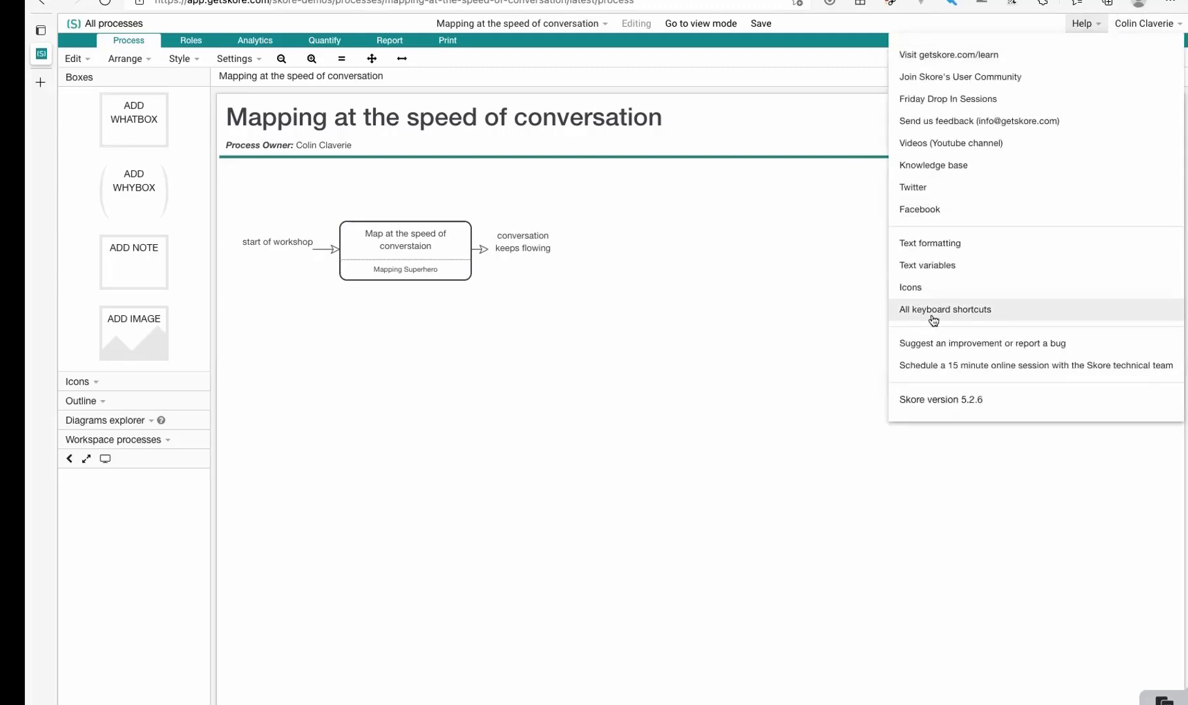
pyautogui.click(933, 317)
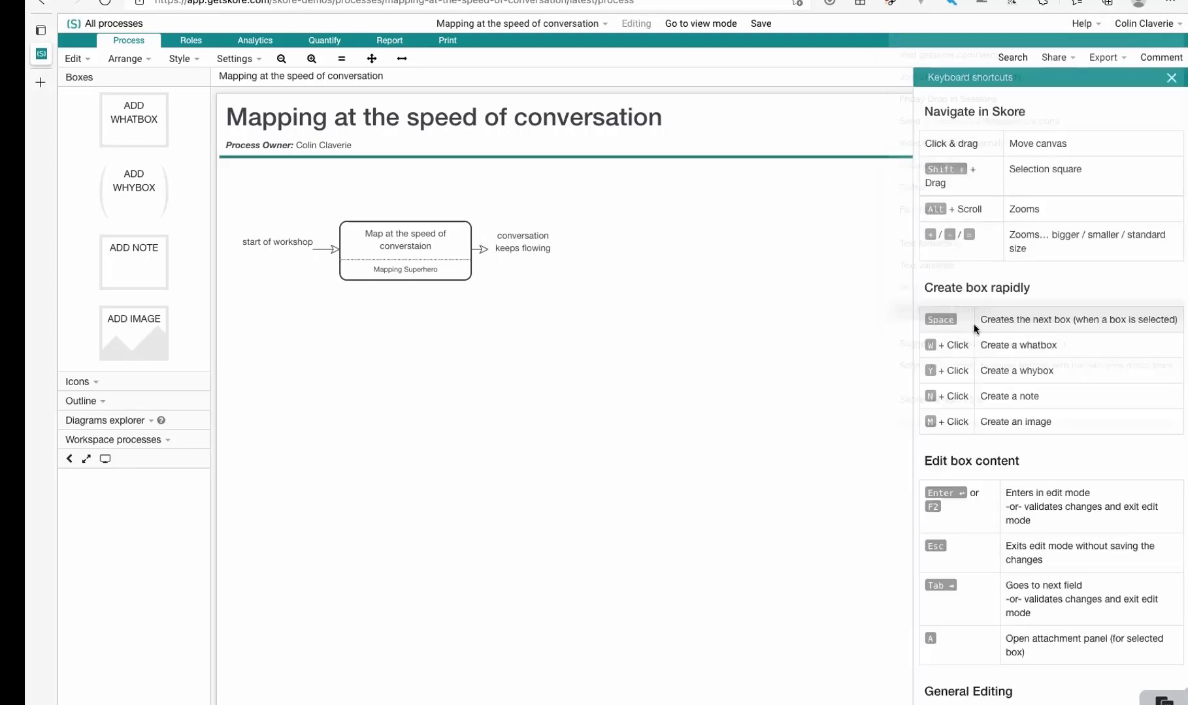
pyautogui.scroll(-1, 973, 324)
pyautogui.scroll(-5, 973, 324)
pyautogui.scroll(6, 1095, 176)
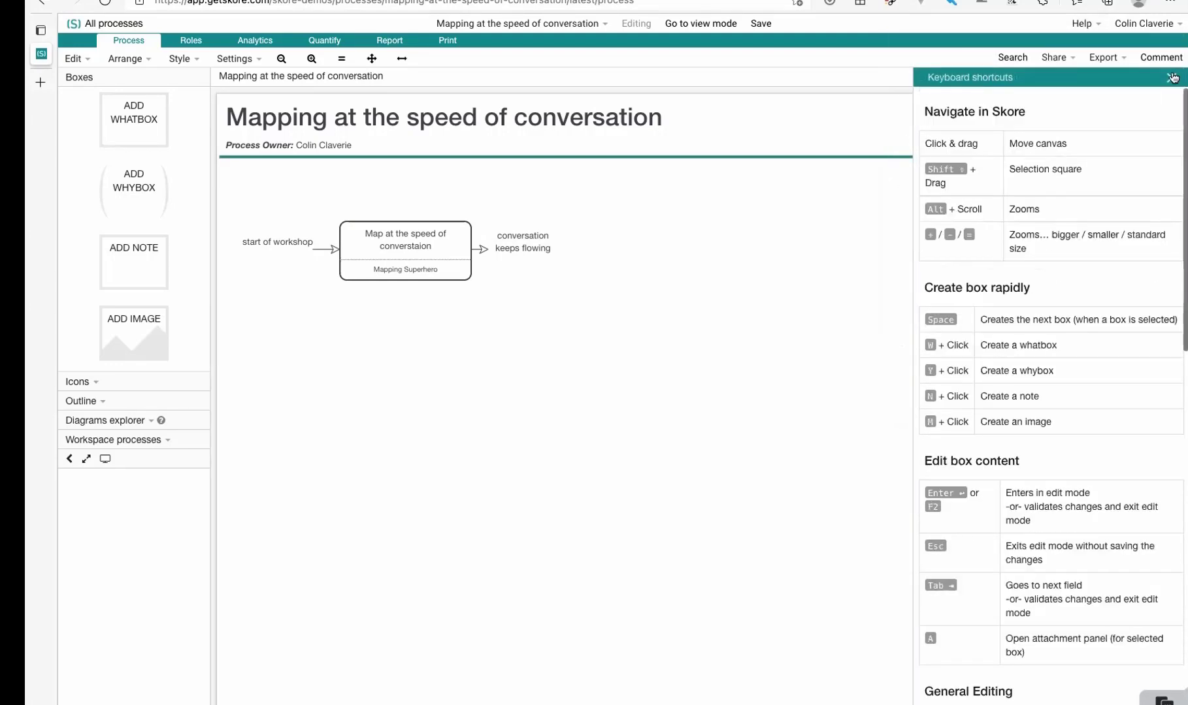
# Look over the shortcuts for the grouping, ordering, alignment and spacing commands
pyautogui.click(143, 60)
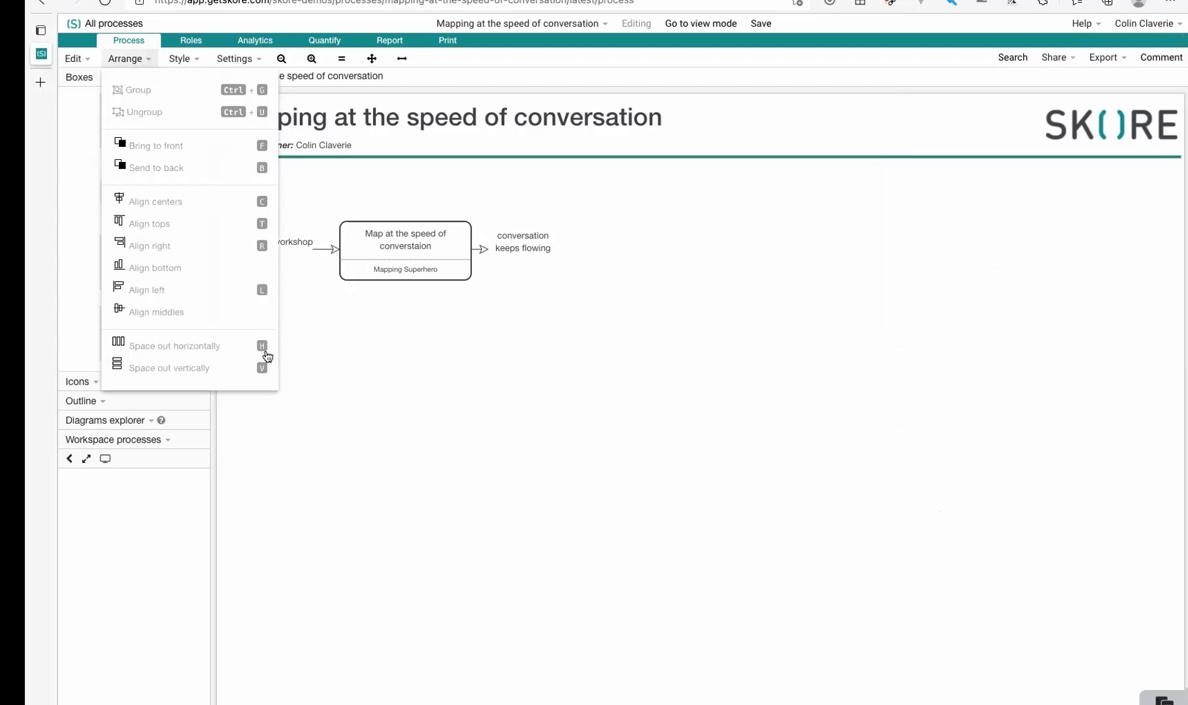
pyautogui.click(377, 361)
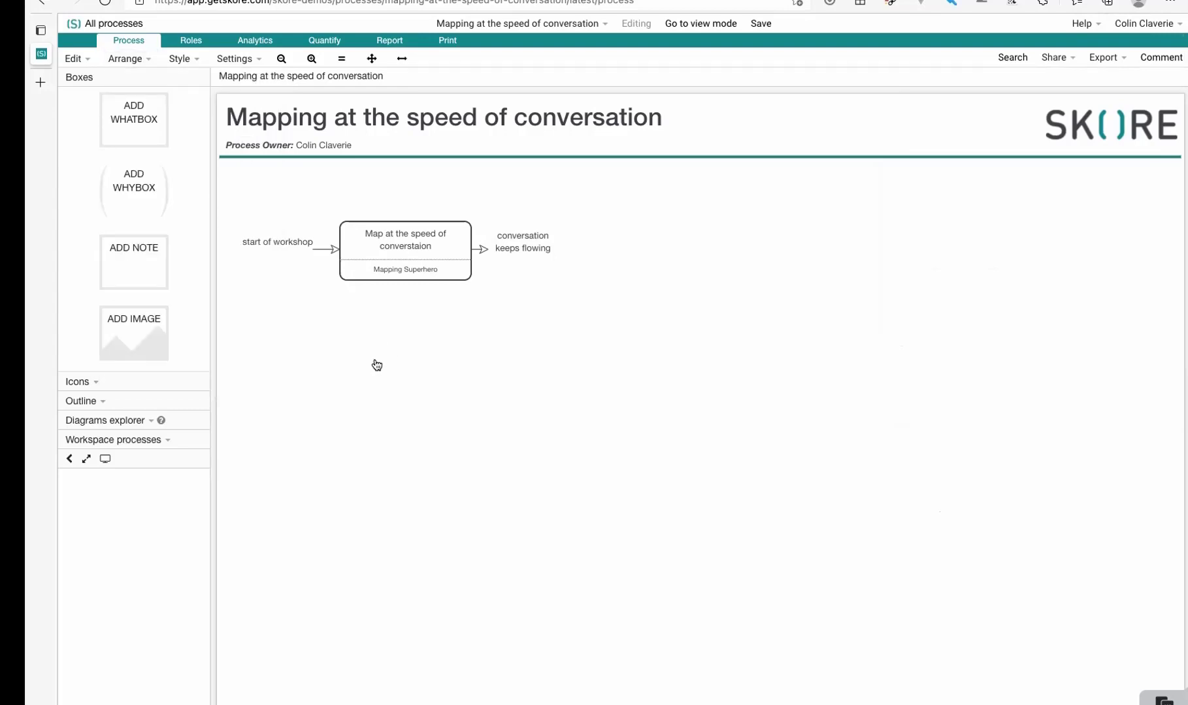
pyautogui.click(428, 260)
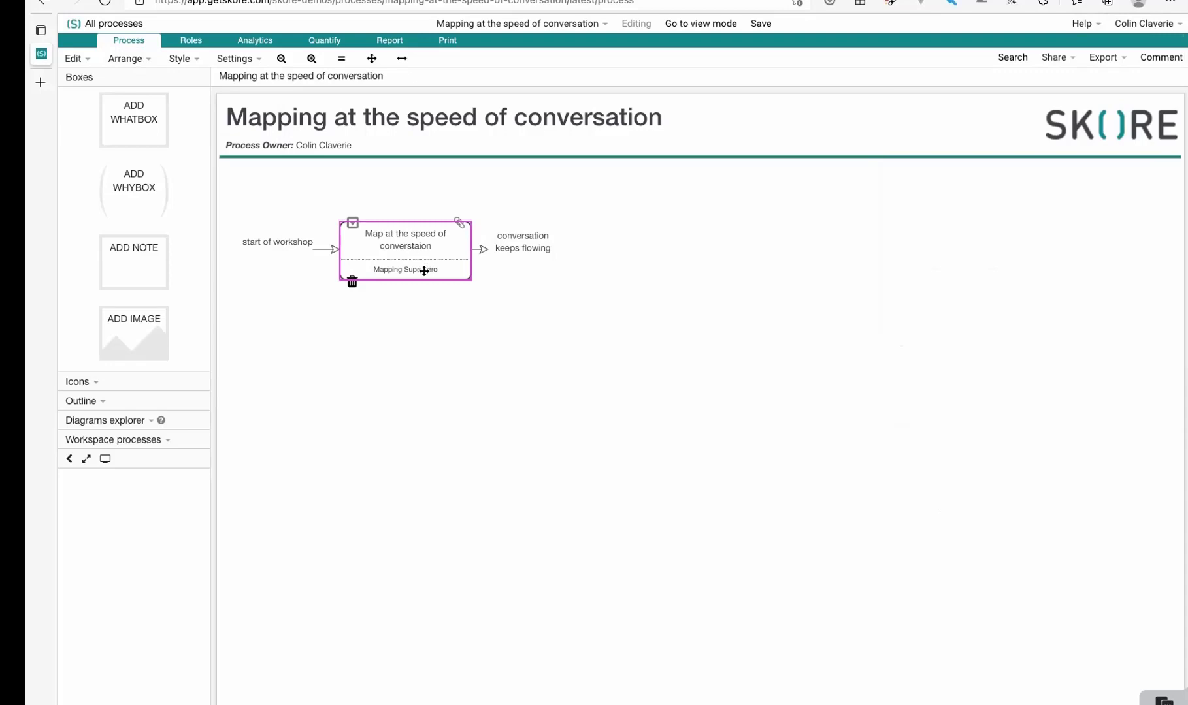
pyautogui.click(415, 308)
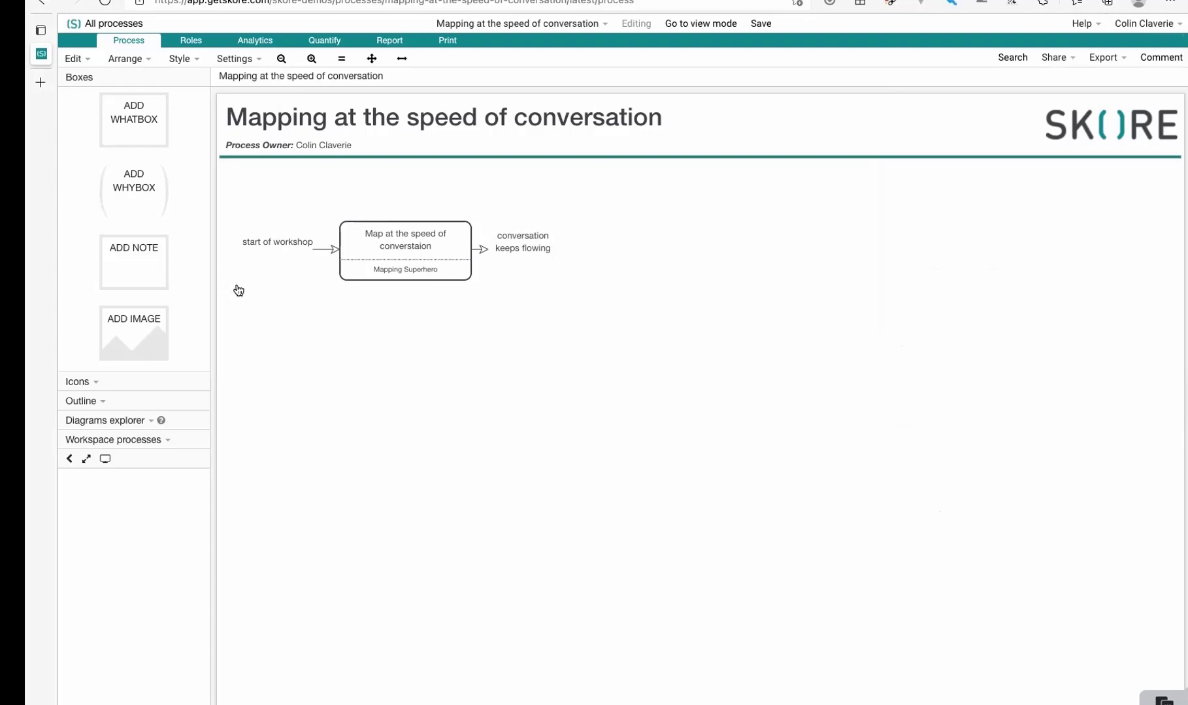
# Collapse the Boxes sidebar and add an empty whatbox below the "Map at the speed of converstaion" box
pyautogui.click(69, 461)
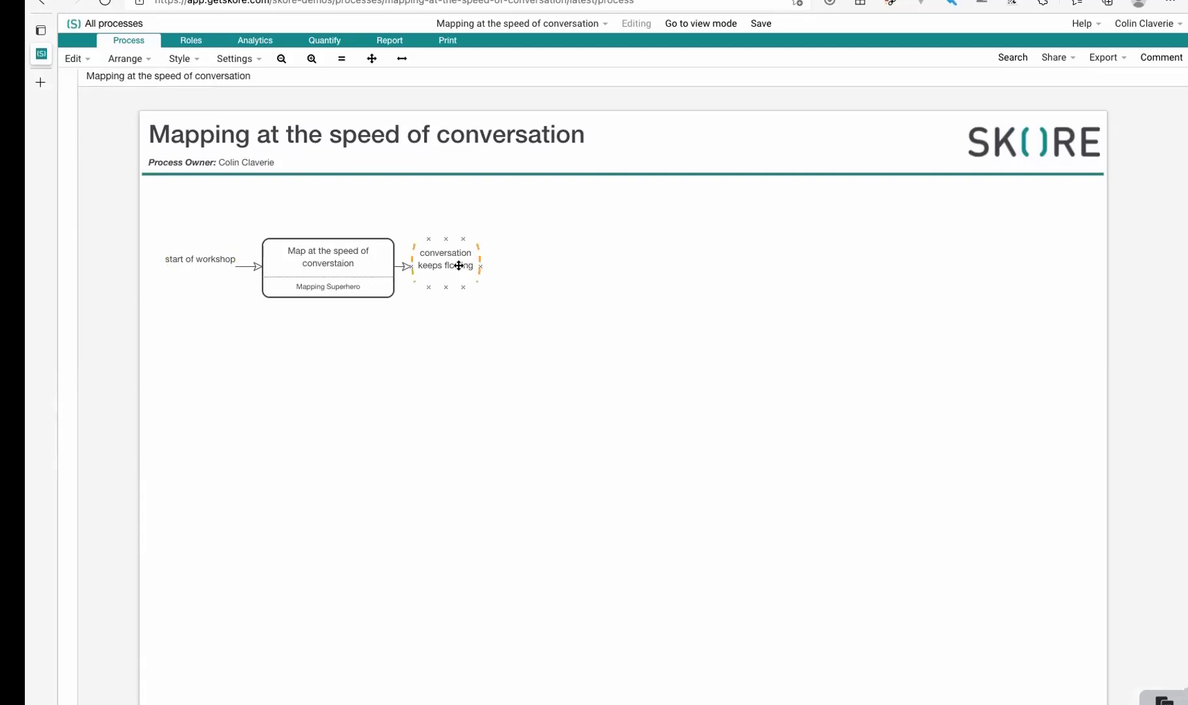
pyautogui.doubleClick(301, 336)
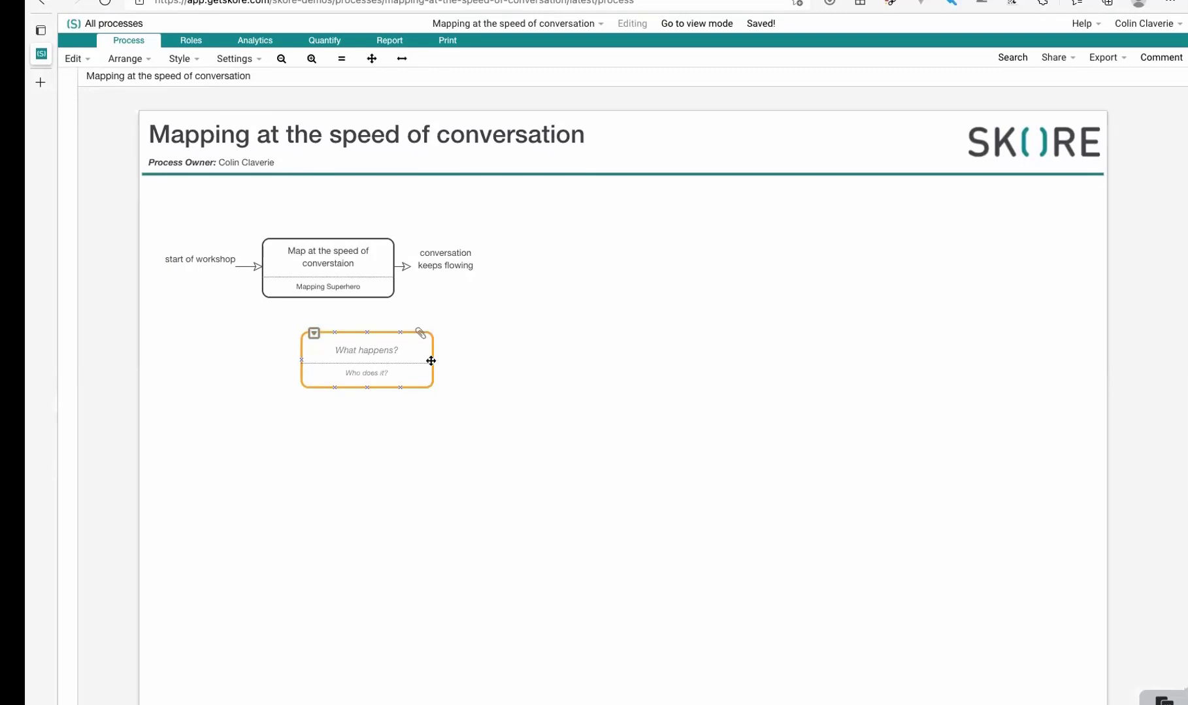
# Place four empty whatboxes in the blank area beyond the existing boxes, and delete all four together
pyautogui.doubleClick(559, 352)
pyautogui.doubleClick(725, 299)
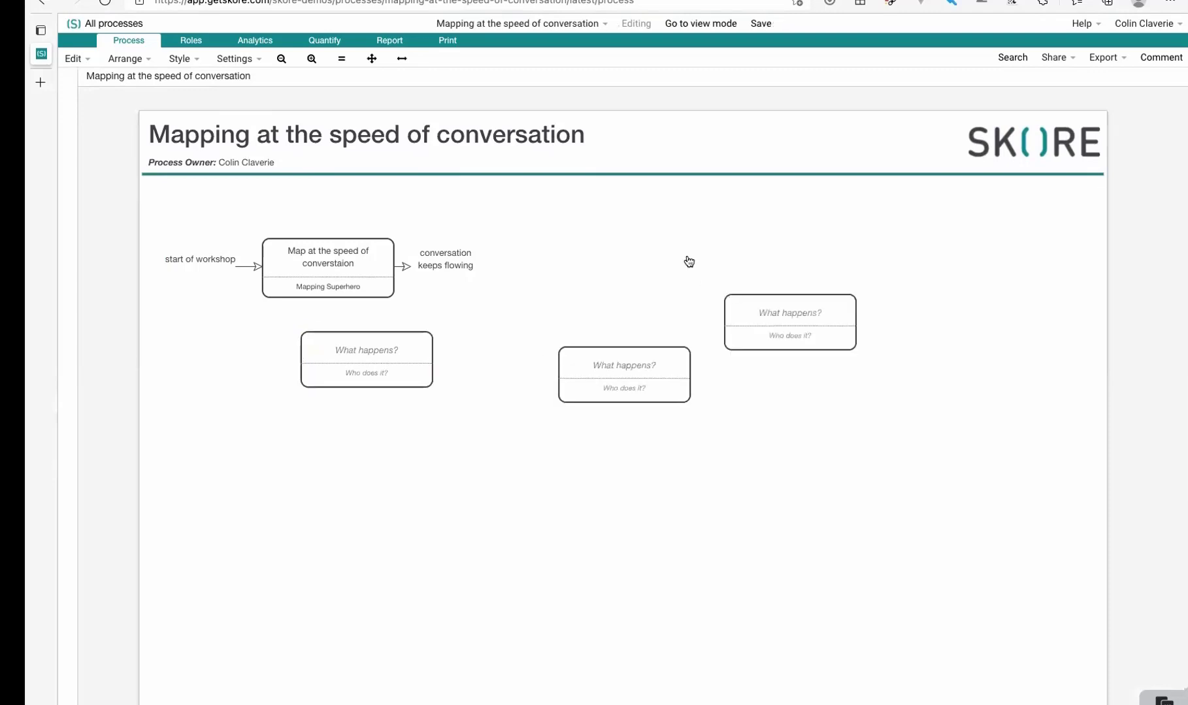
pyautogui.doubleClick(690, 261)
pyautogui.doubleClick(564, 297)
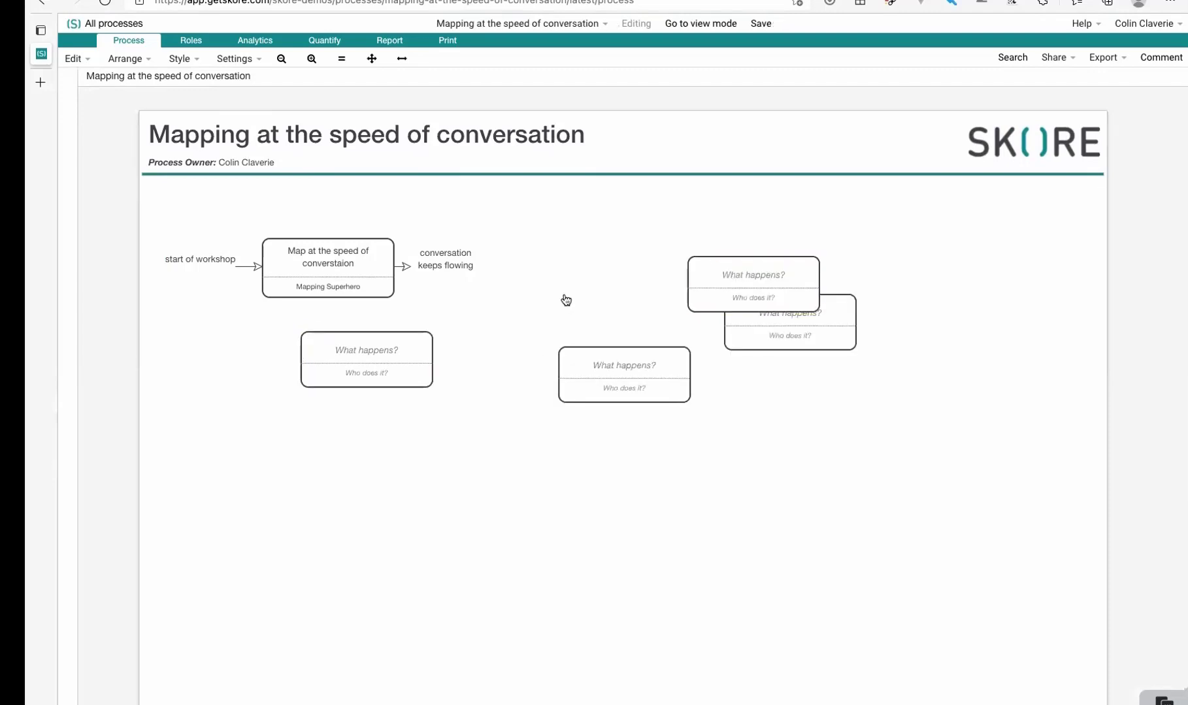
pyautogui.moveTo(840, 428); pyautogui.dragTo(602, 266)
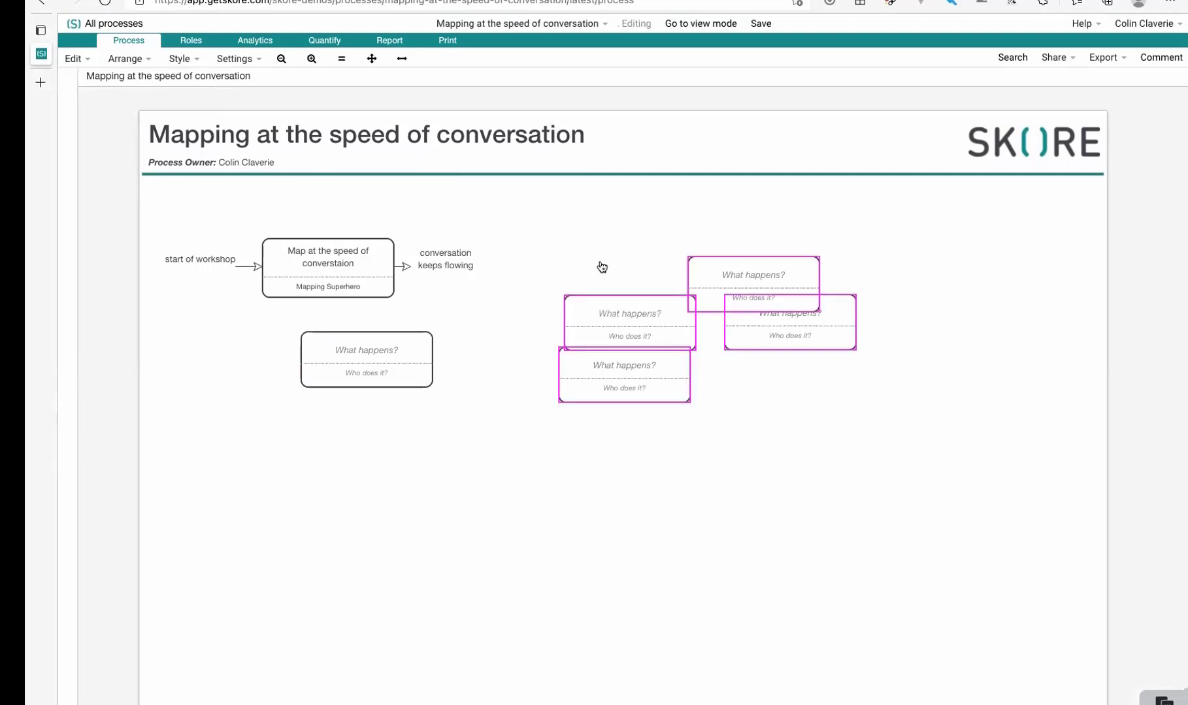
pyautogui.press('Delete')
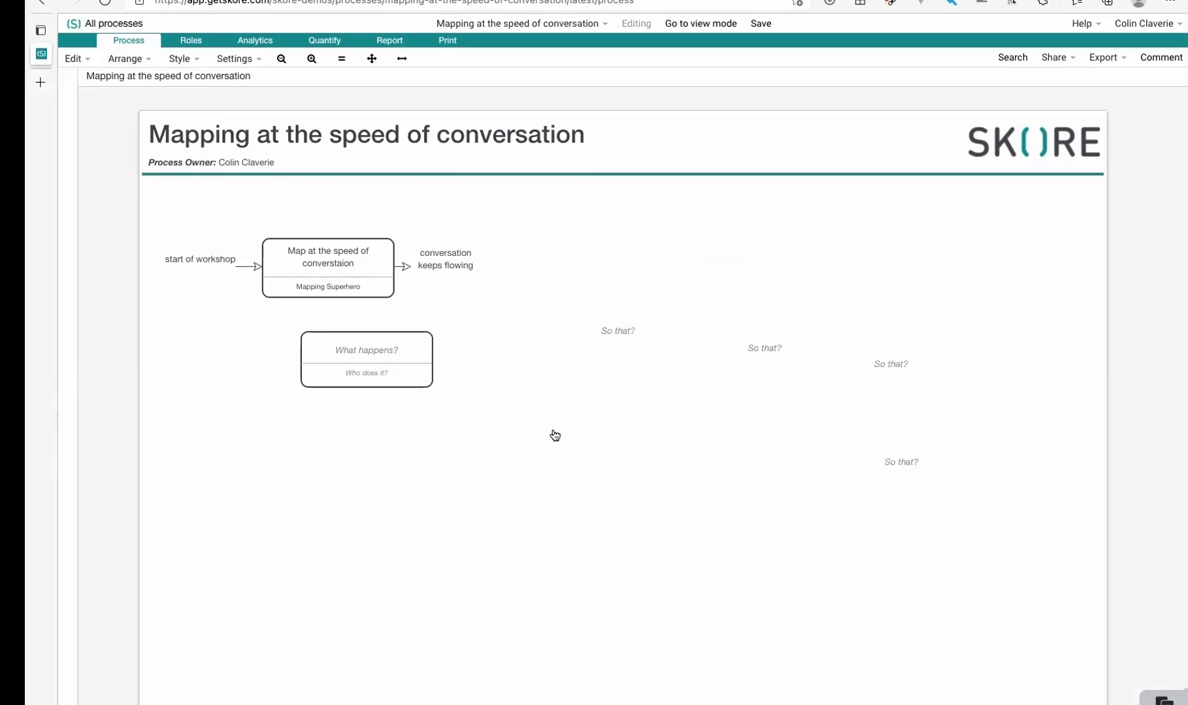
# Add two empty notes near the new whatbox, and delete them together with the five unconnected whyboxes
pyautogui.press('n')
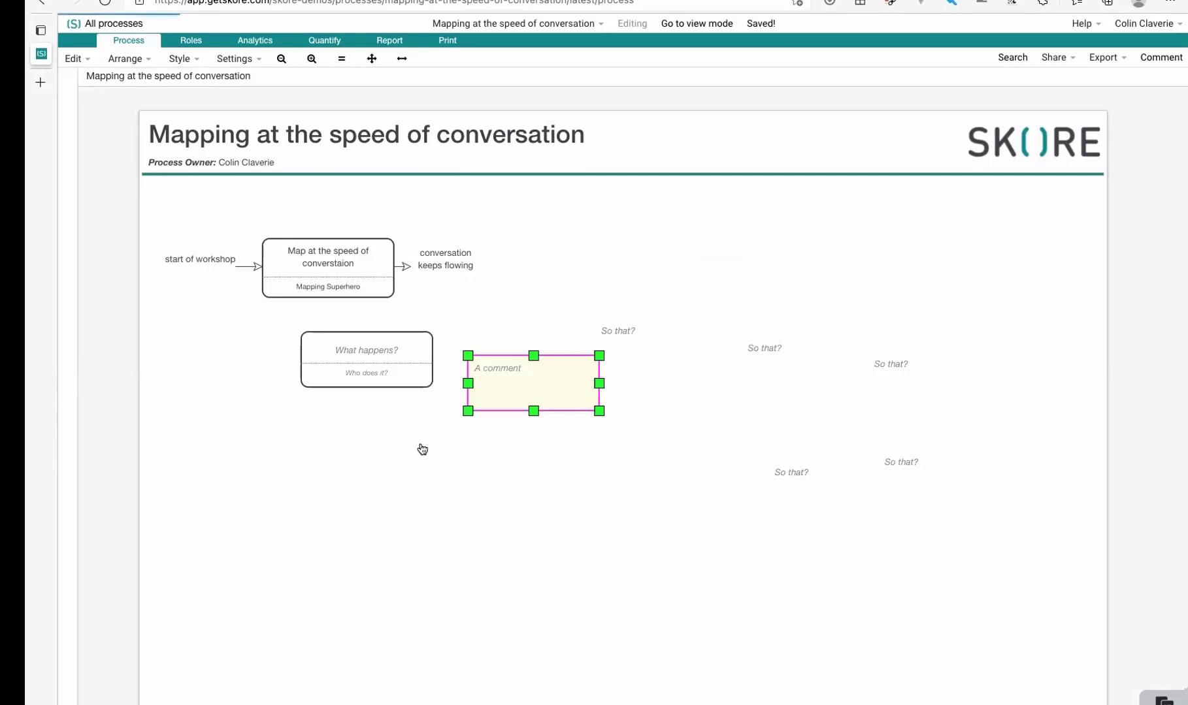
pyautogui.press('n')
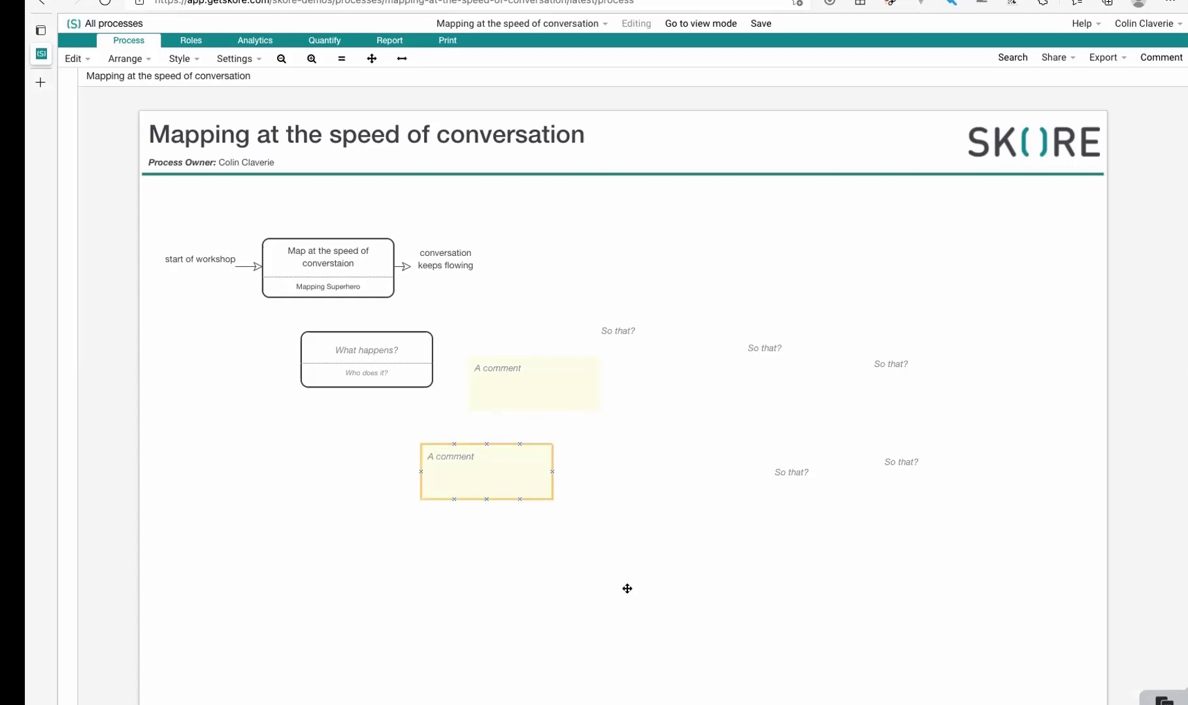
pyautogui.click(530, 463)
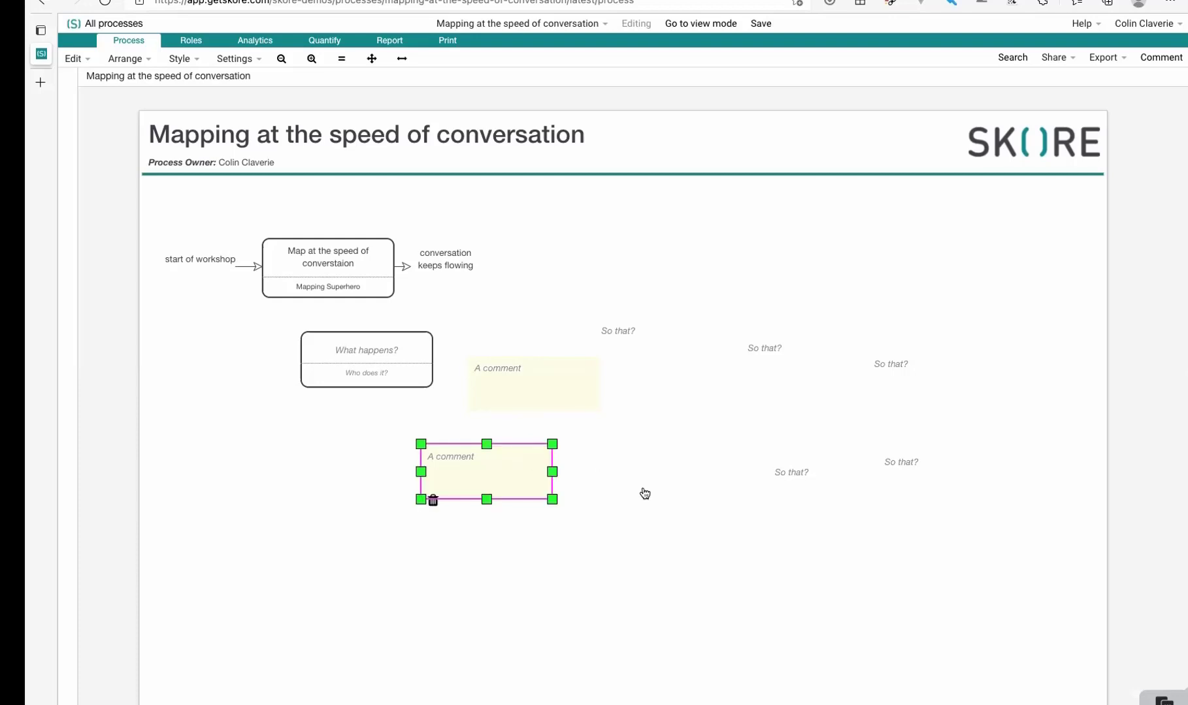
pyautogui.click(932, 580)
pyautogui.moveTo(523, 309); pyautogui.dragTo(924, 574)
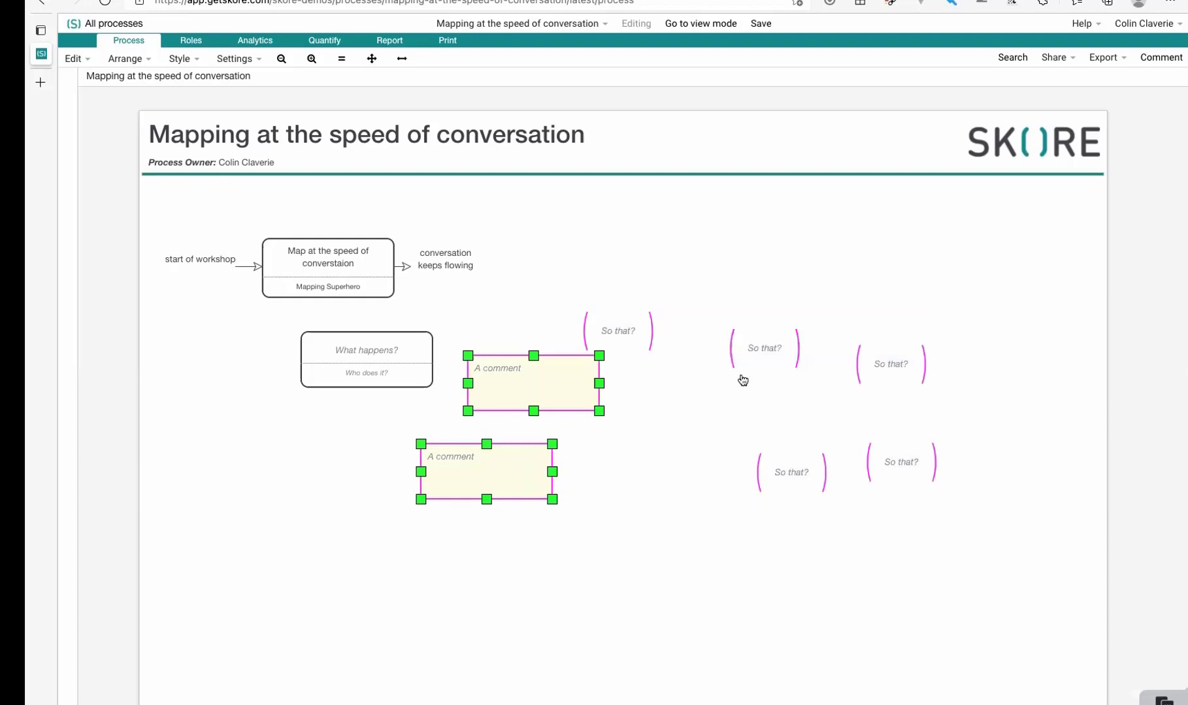
pyautogui.press('Delete')
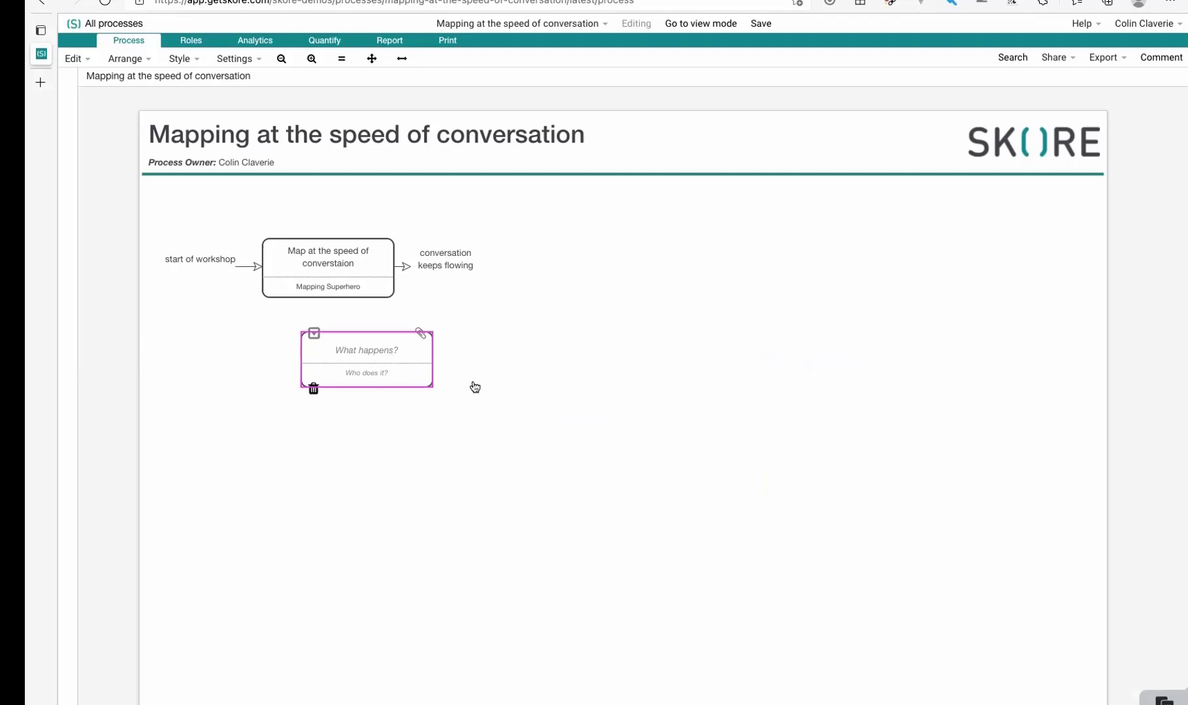
# Move the empty whatbox down and to the right, and extend it into a chain of four whatboxes linked by three whyboxes
pyautogui.moveTo(394, 358); pyautogui.dragTo(472, 383)
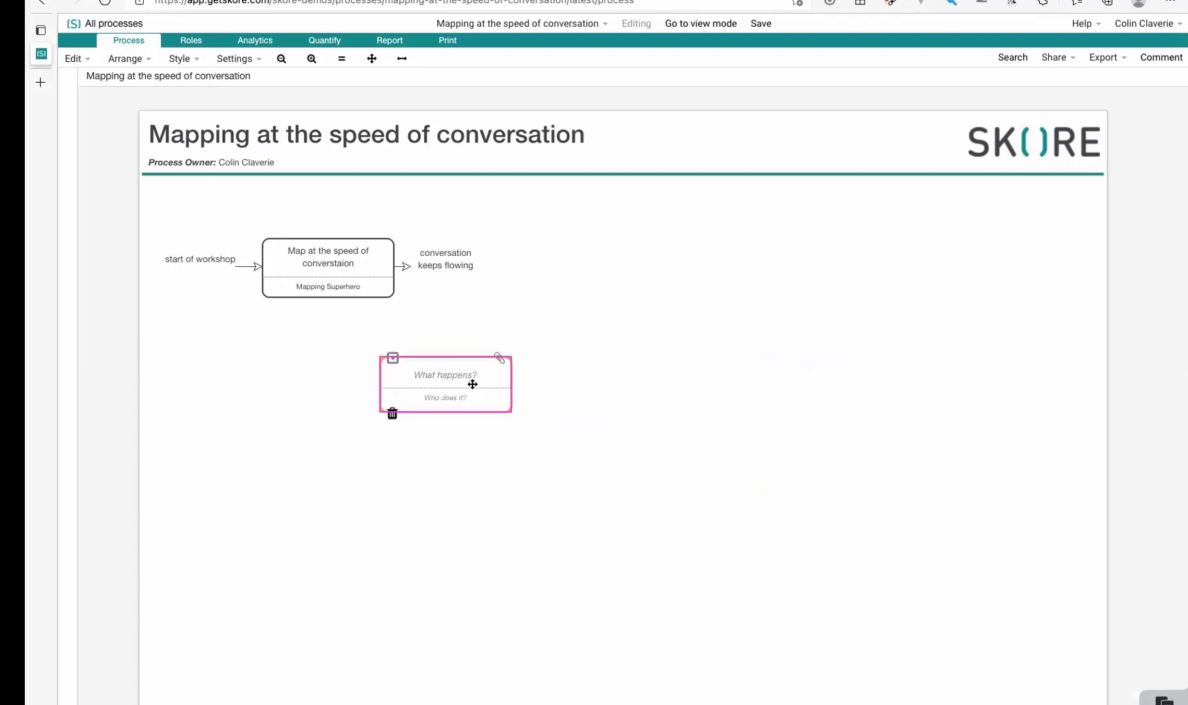
pyautogui.press('Tab')
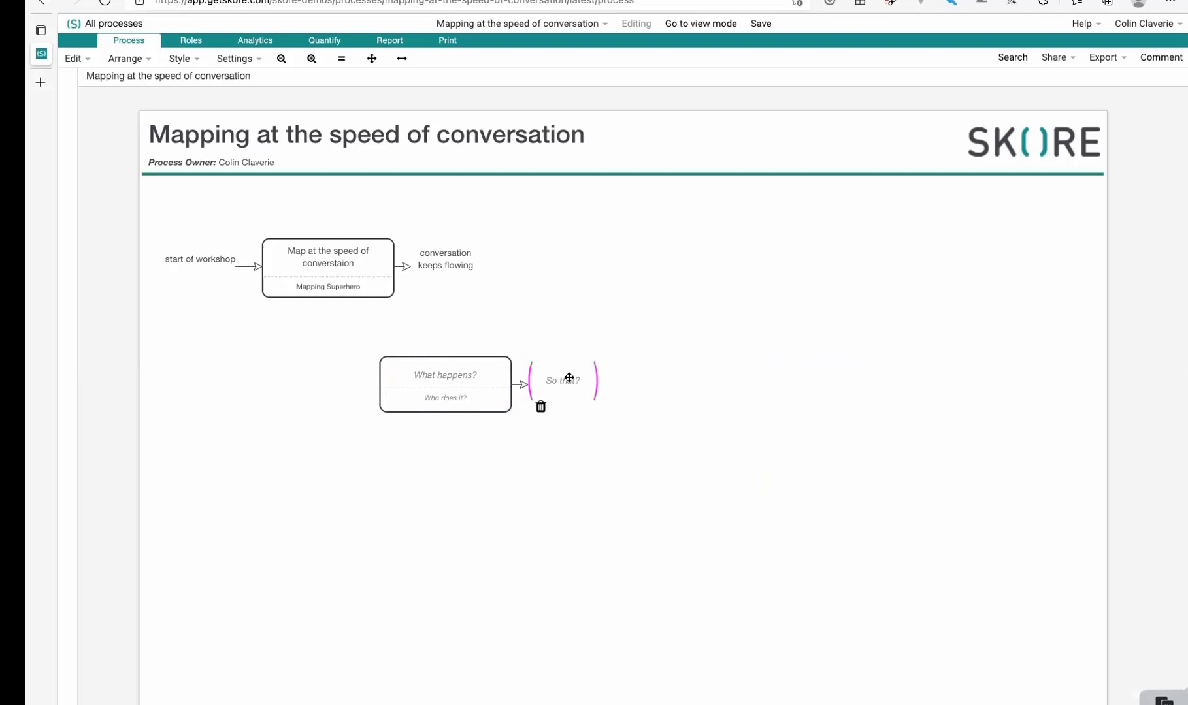
pyautogui.press('Tab')
pyautogui.press('Tab')
pyautogui.press('Tab')
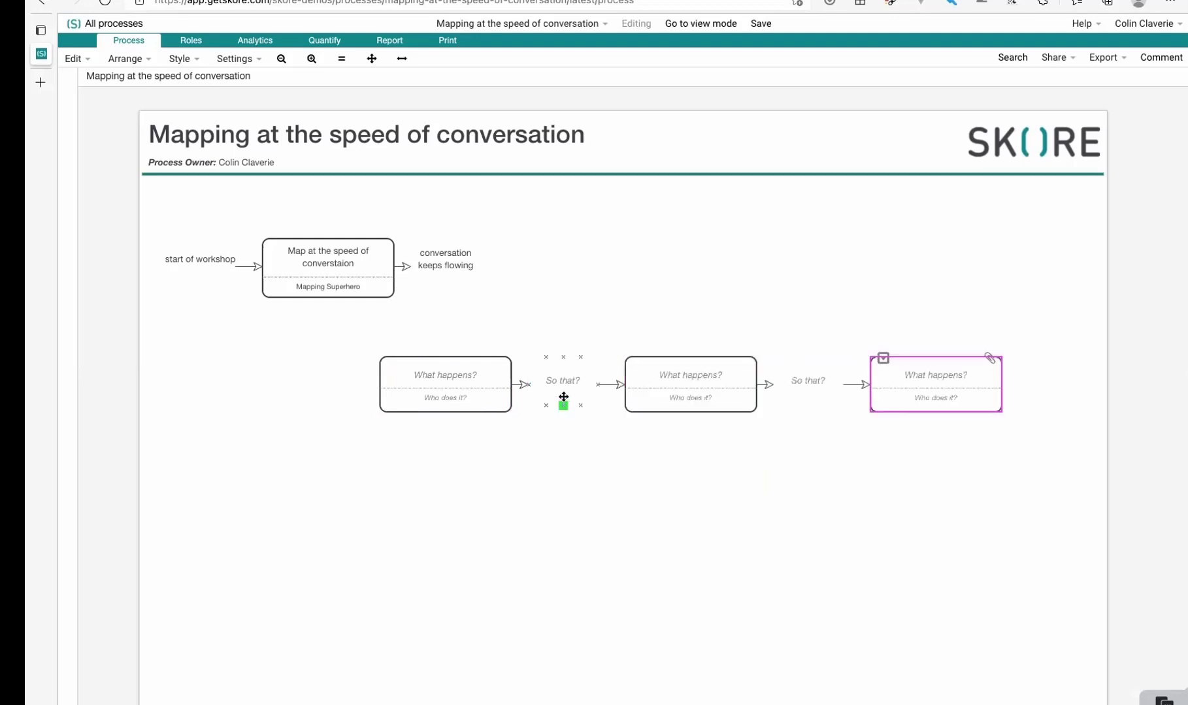
pyautogui.press('Tab')
pyautogui.press('Tab')
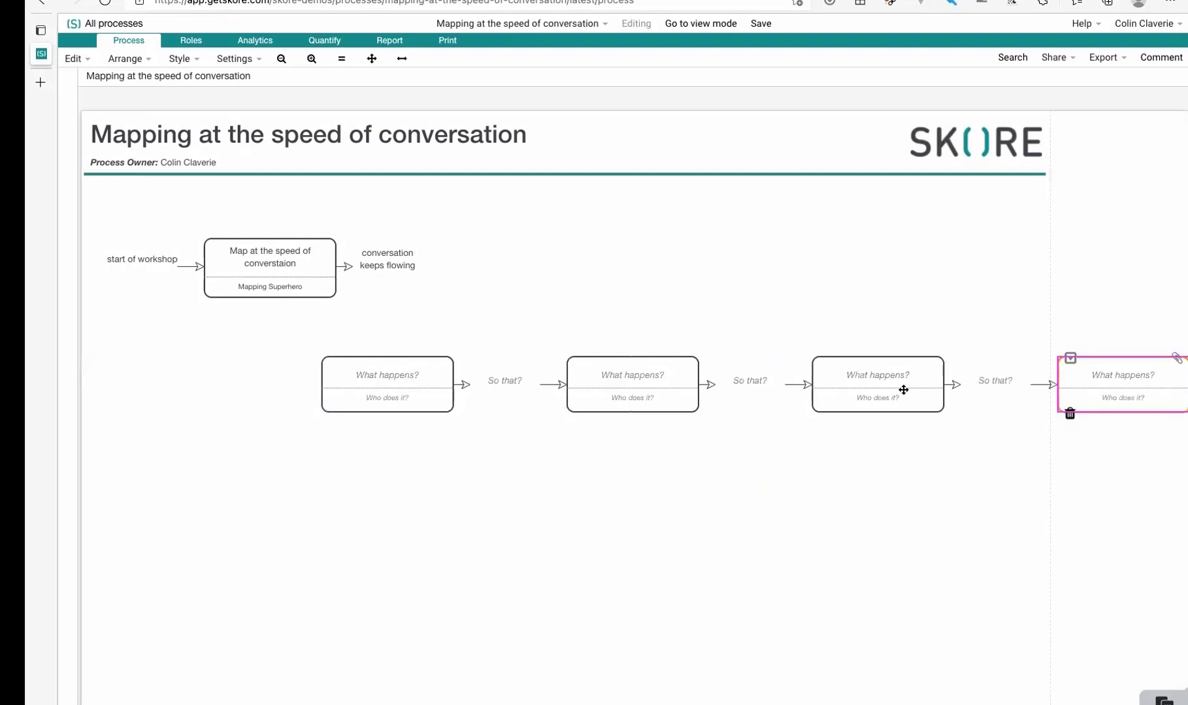
# Add a second whybox output to the chain's third whatbox and place it directly below the existing whybox
pyautogui.click(868, 384)
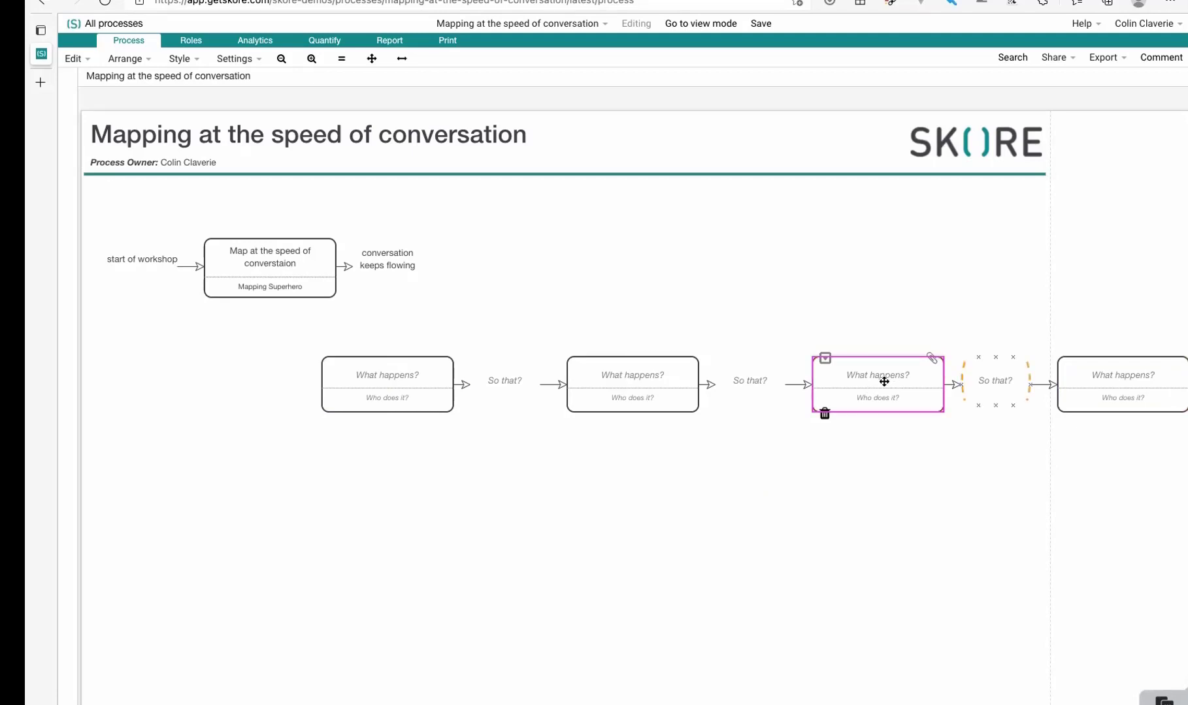
pyautogui.hotkey('ctrl', 'Return')
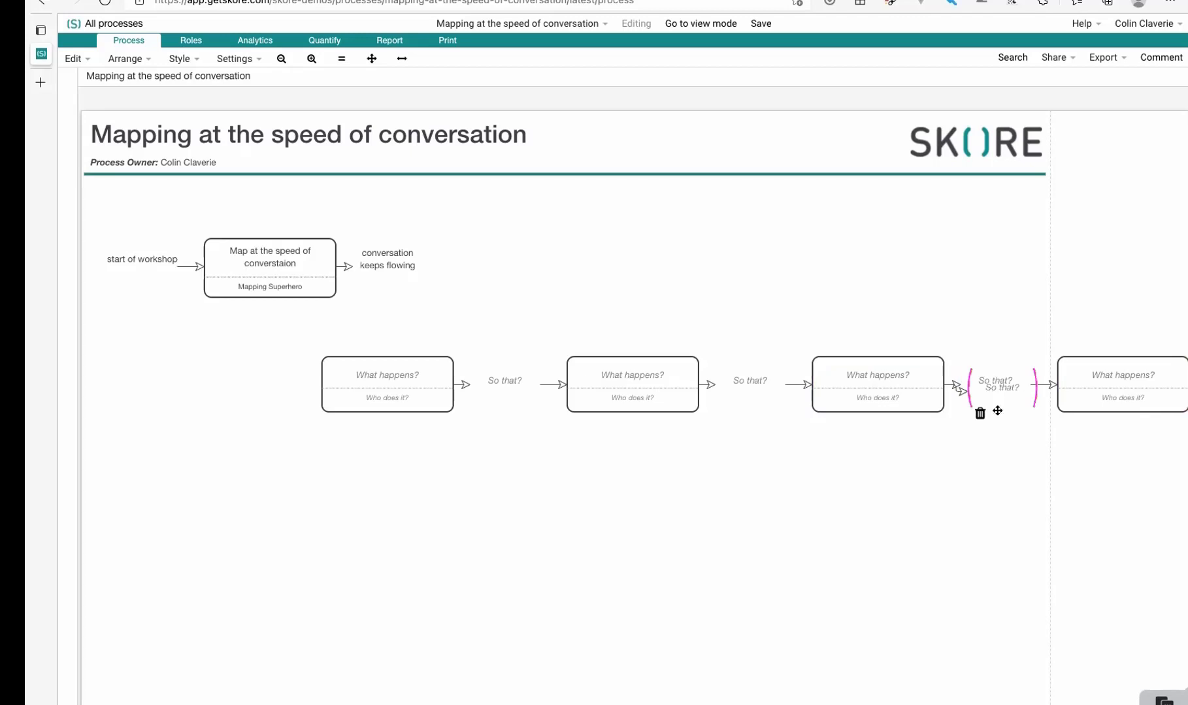
pyautogui.moveTo(998, 386); pyautogui.dragTo(995, 435)
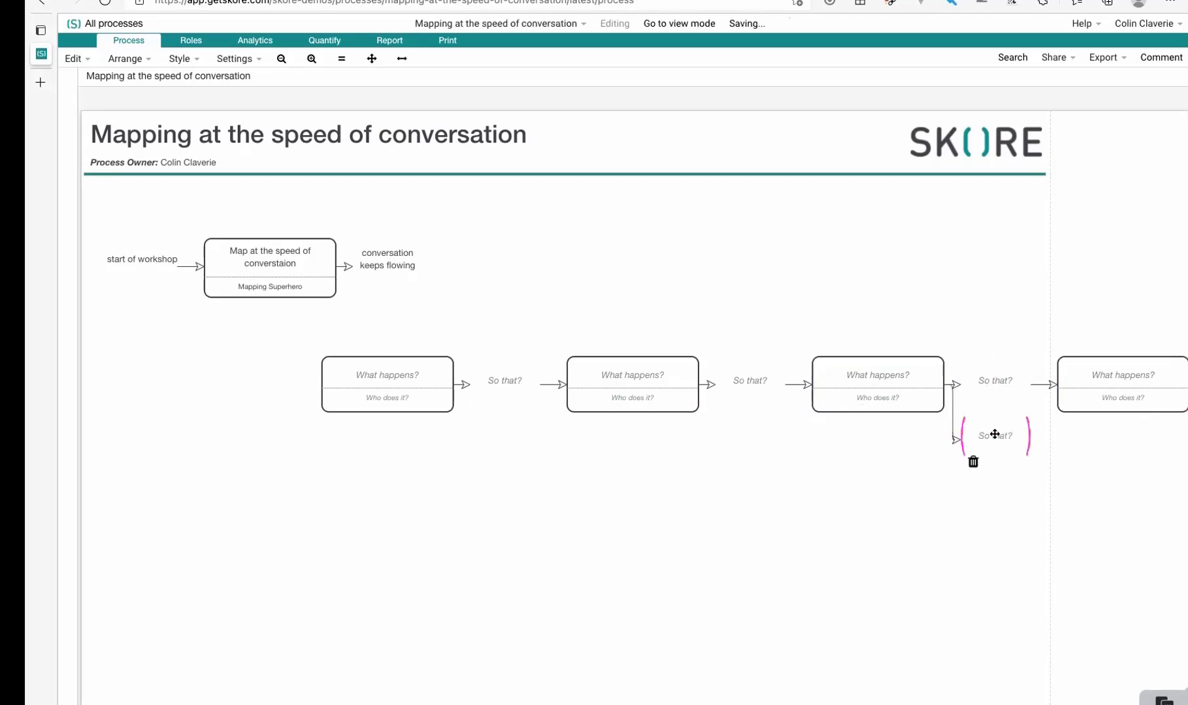
# Add a third whybox output to the same whatbox and align it below the second whybox
pyautogui.click(875, 387)
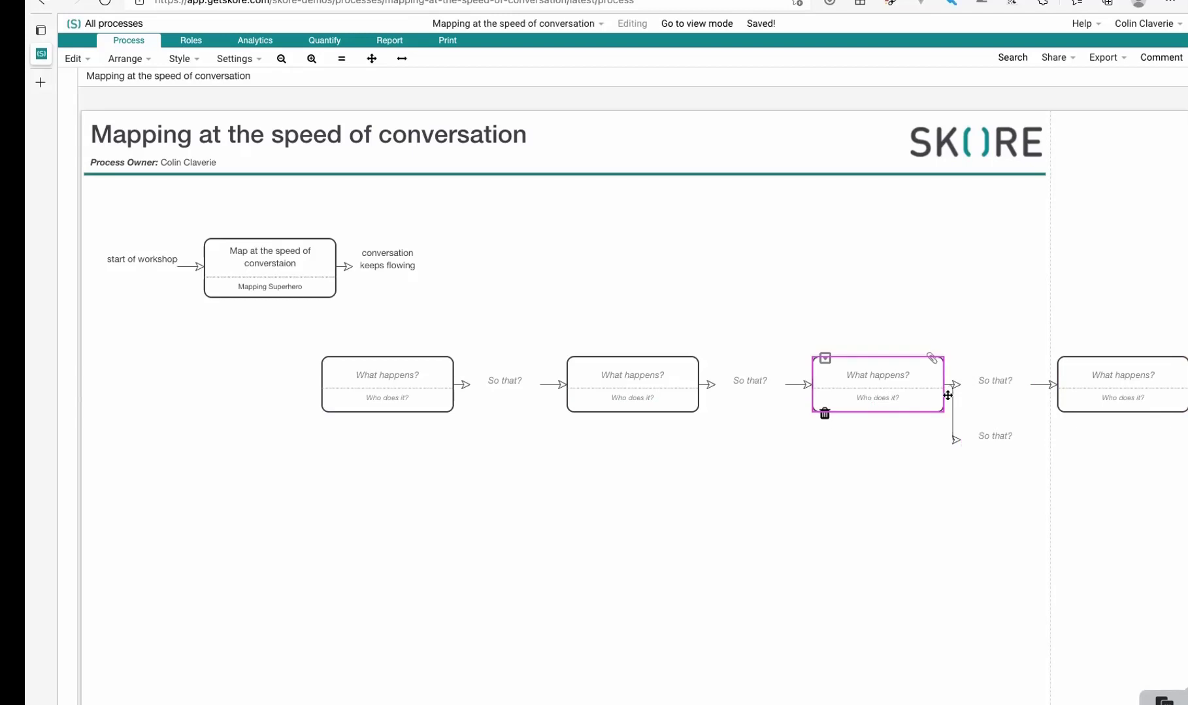
pyautogui.click(1009, 392)
pyautogui.hotkey('ctrl', 'd')
pyautogui.moveTo(1002, 500); pyautogui.dragTo(1000, 513)
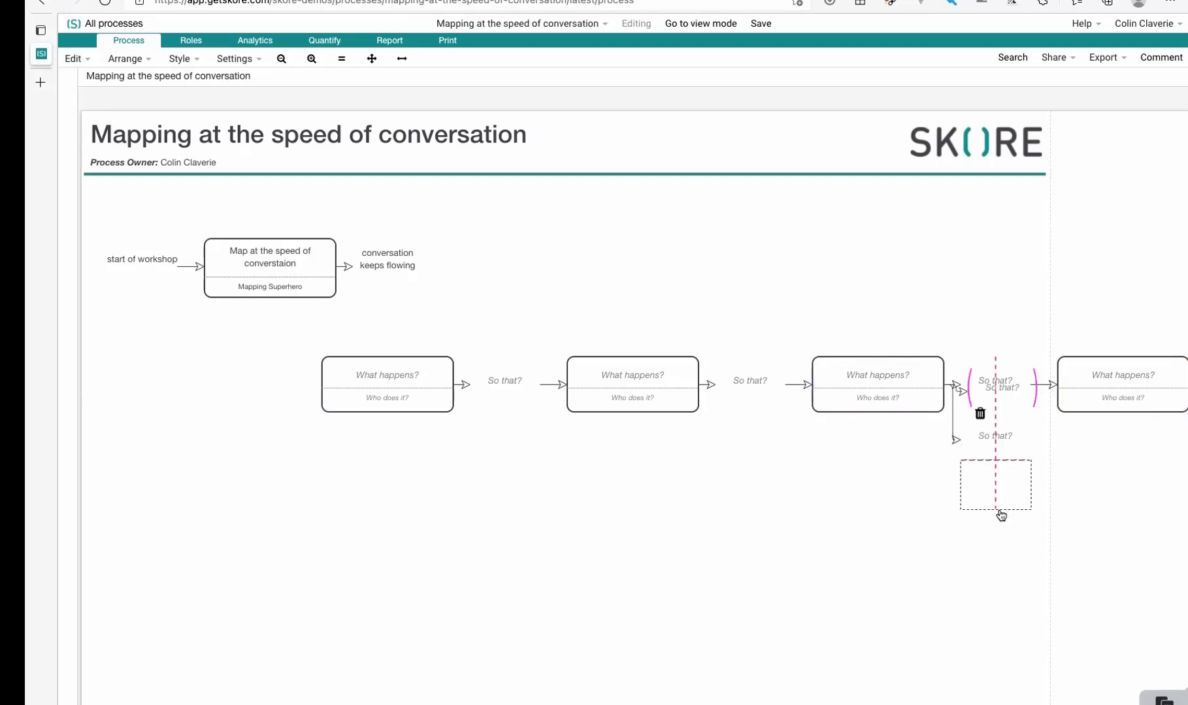
# Extend the lowest whybox branch with two more linked whatboxes, each followed by a whybox
pyautogui.click(1042, 506)
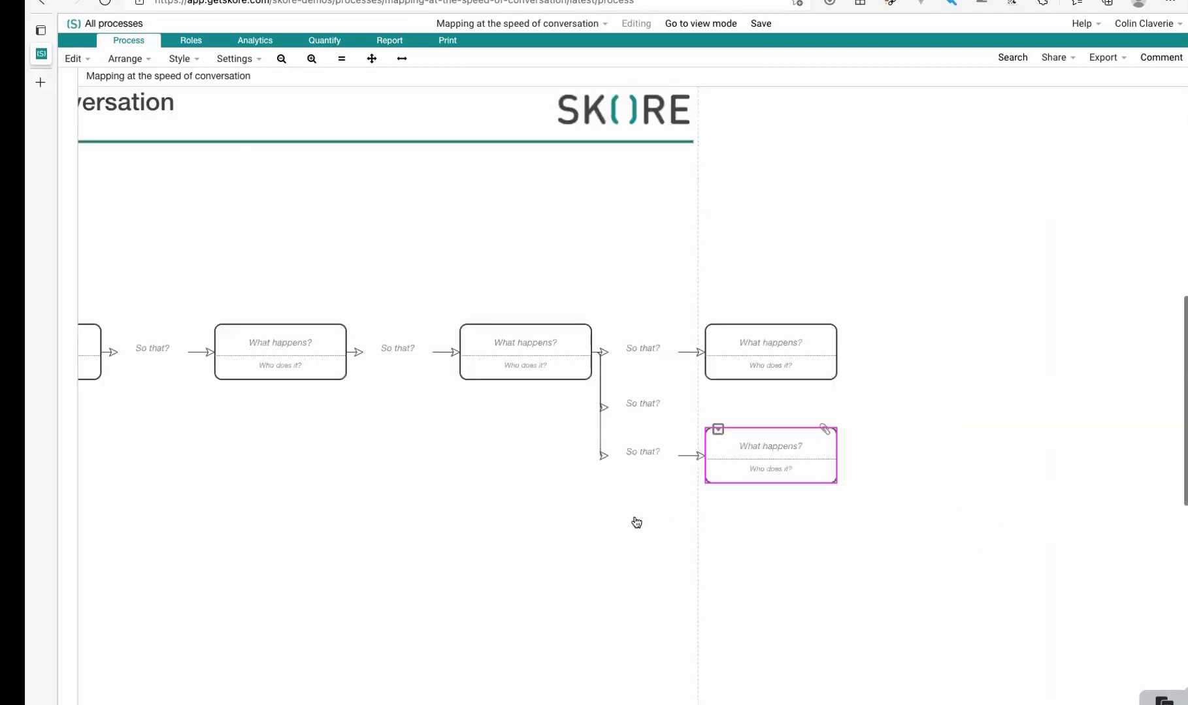
pyautogui.press('Tab')
pyautogui.press('Tab')
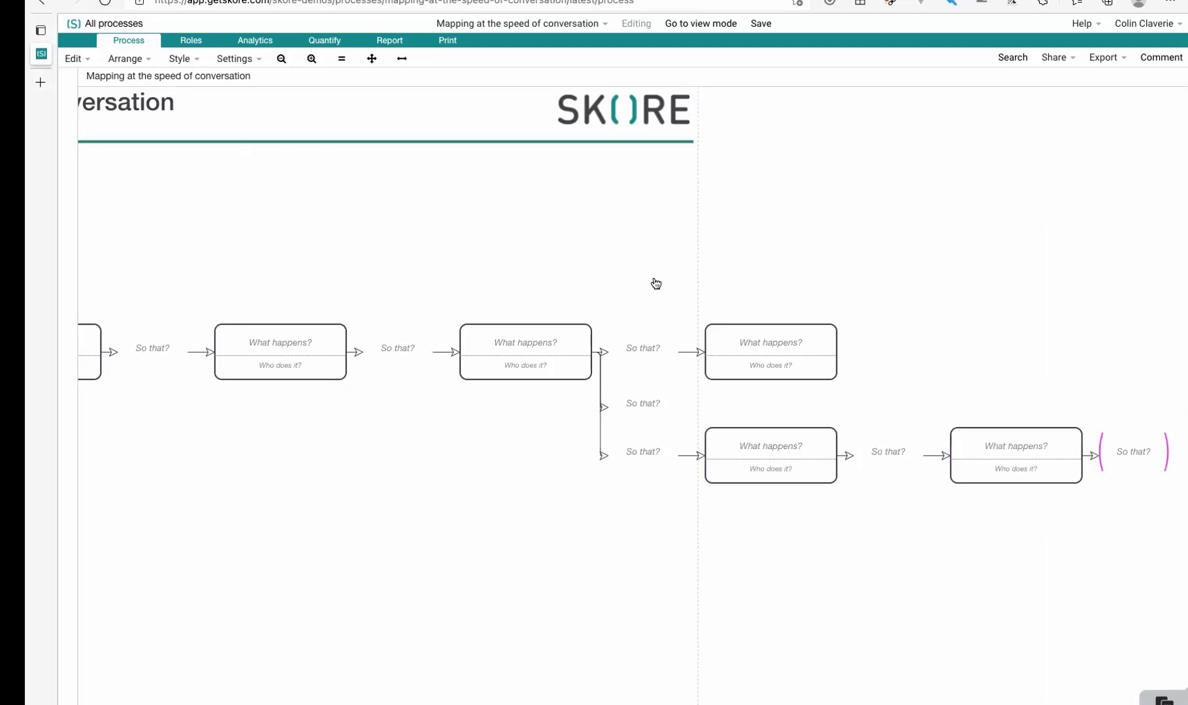
# Move the selection back and forth through the linked boxes, ending on the main chain's second whatbox
pyautogui.press('Left')
pyautogui.press('Left')
pyautogui.press('Left')
pyautogui.press('Left')
pyautogui.press('Left')
pyautogui.press('Left')
pyautogui.press('Right')
pyautogui.press('Right')
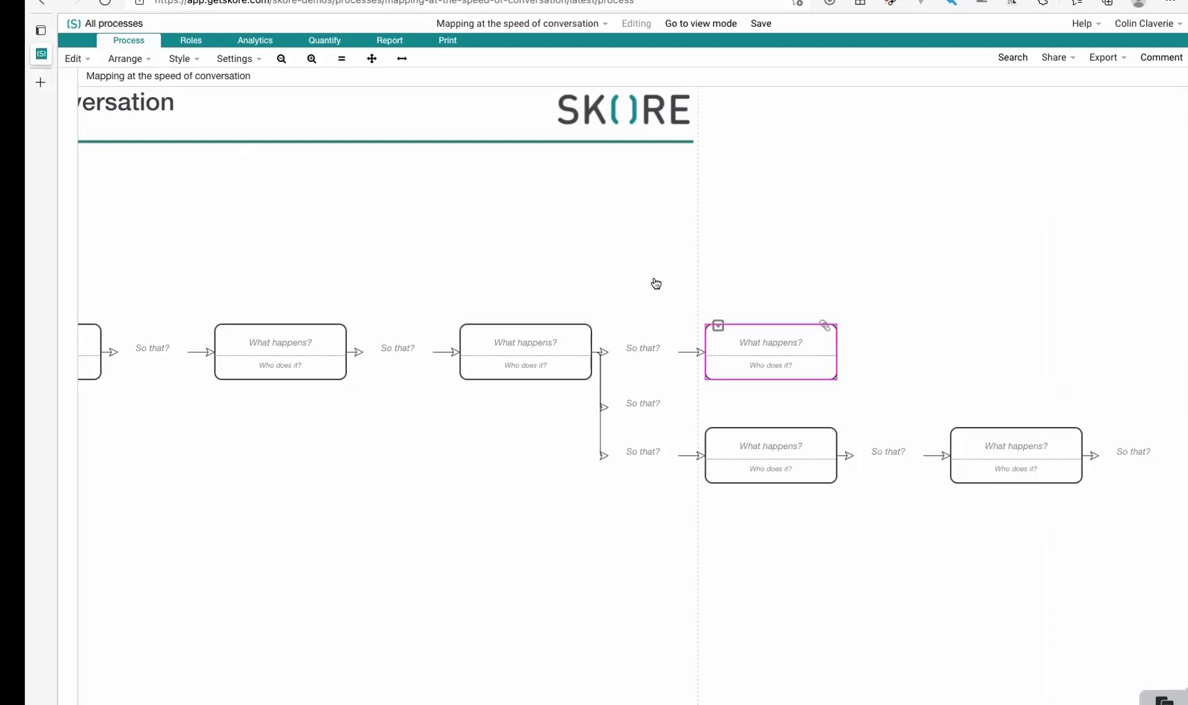
pyautogui.press('Left')
pyautogui.press('Left')
pyautogui.press('Left')
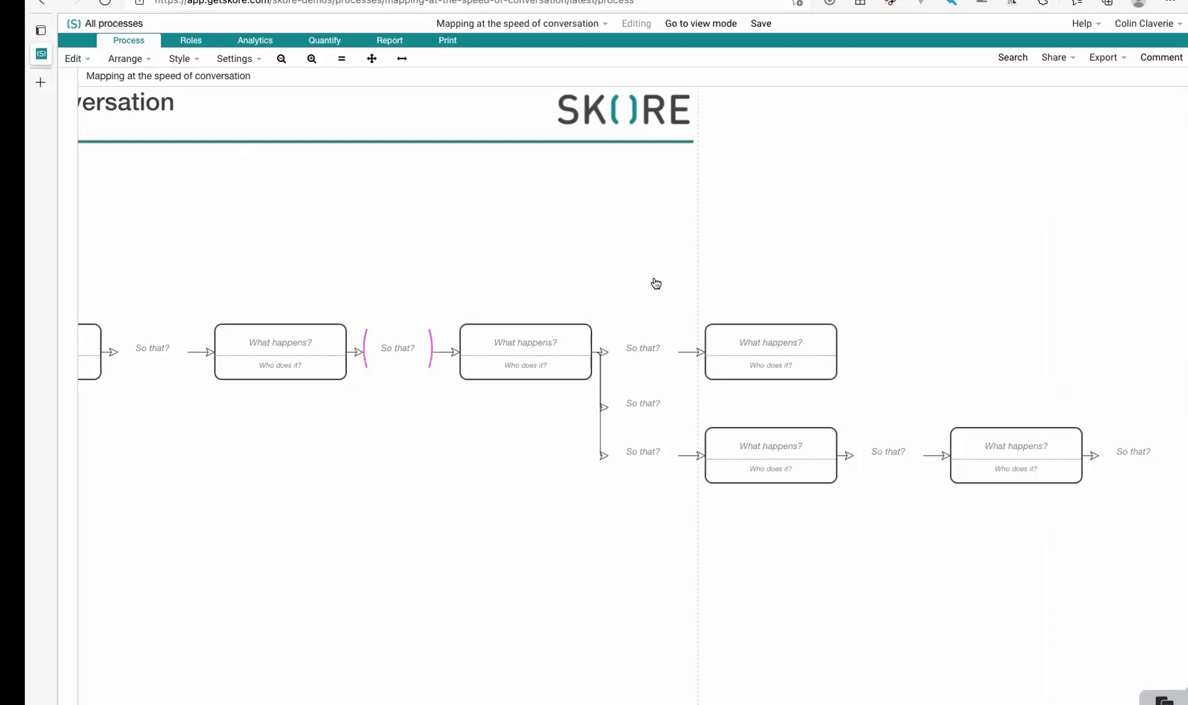
pyautogui.press('Left')
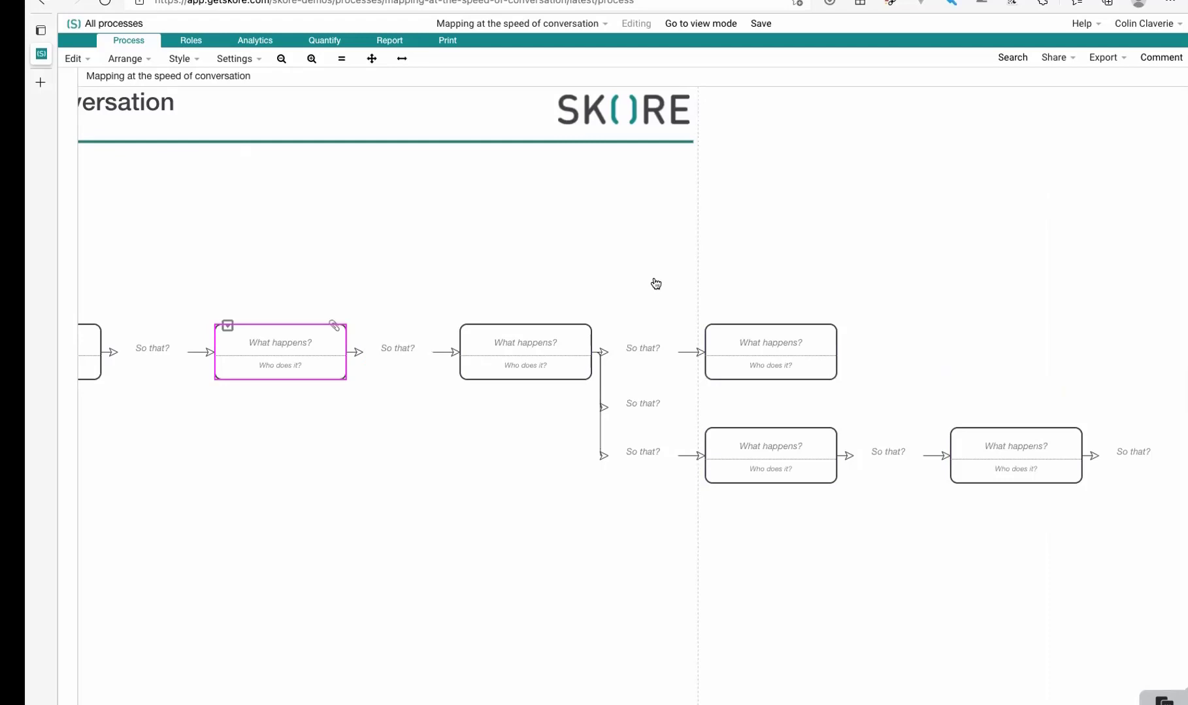
pyautogui.press('Right')
pyautogui.press('Right')
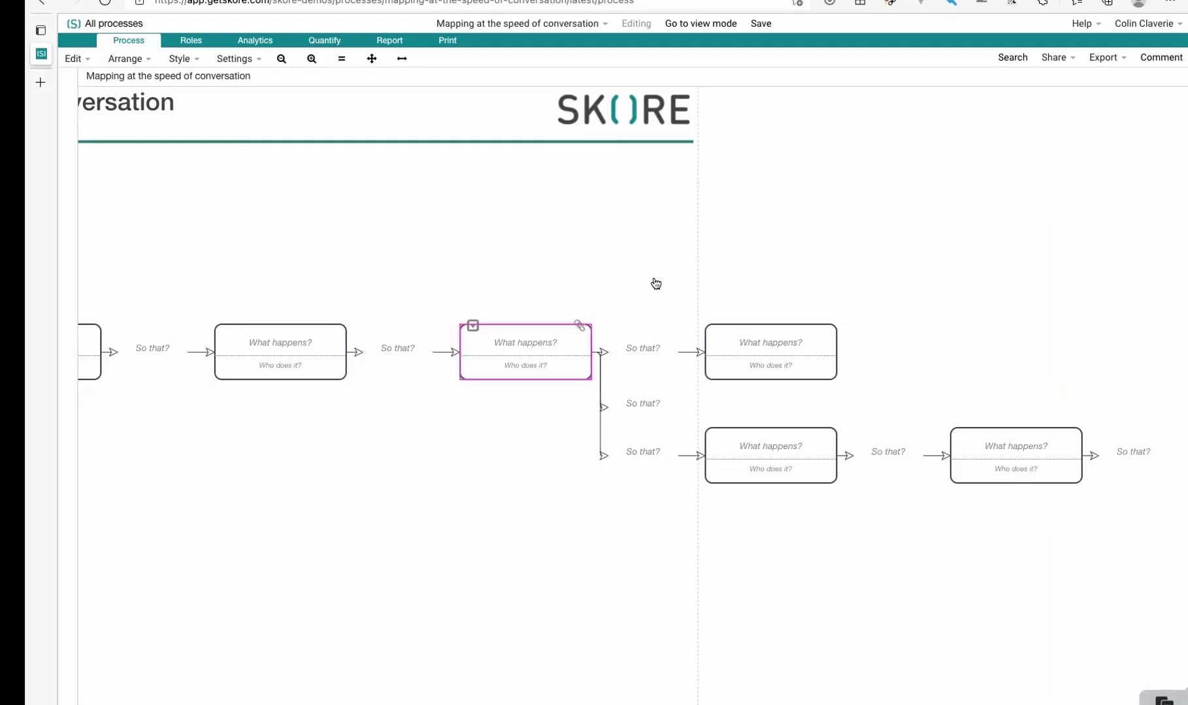
pyautogui.press('Left')
pyautogui.press('Left')
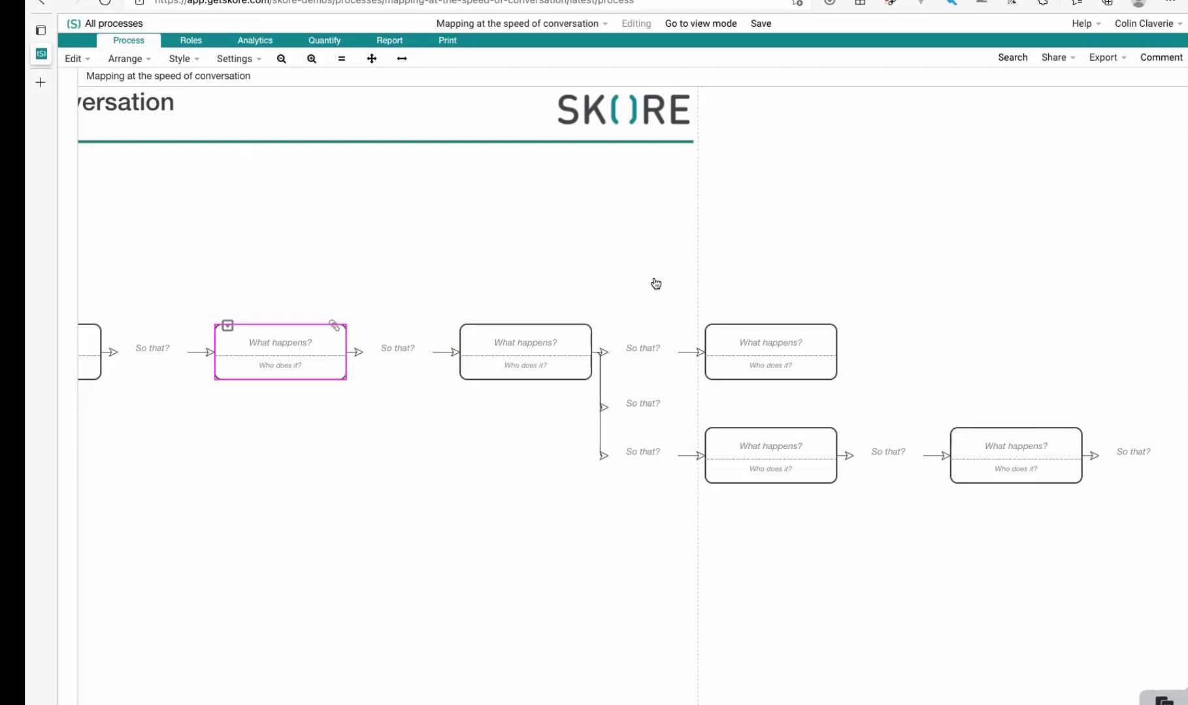
# Move the selection along the main chain and between the parallel whyboxes, ending on the whatbox after the top whybox
pyautogui.press('Left')
pyautogui.press('Right')
pyautogui.press('Right')
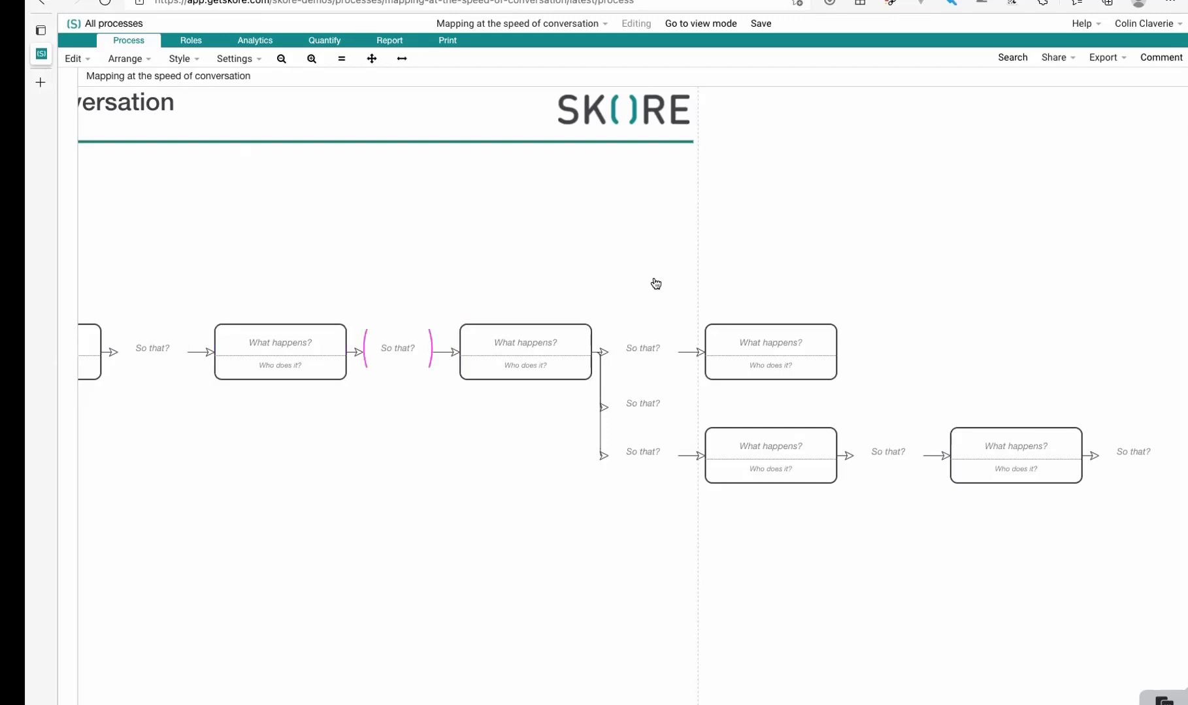
pyautogui.press('Left')
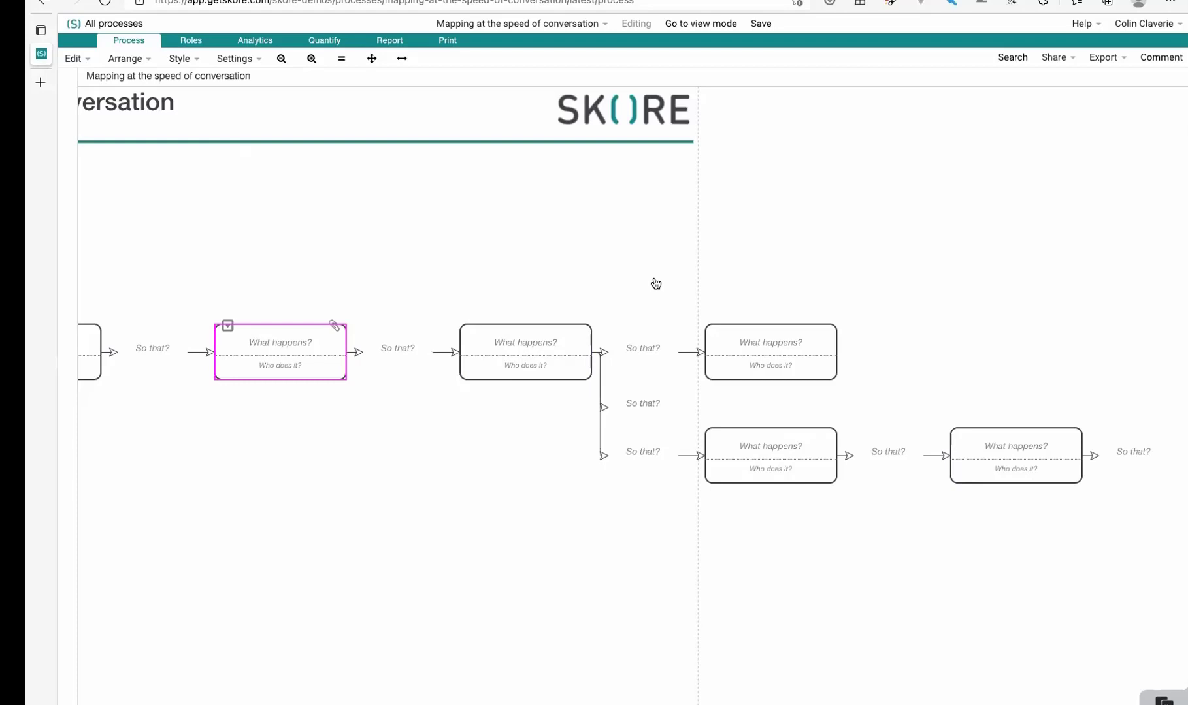
pyautogui.press('Down')
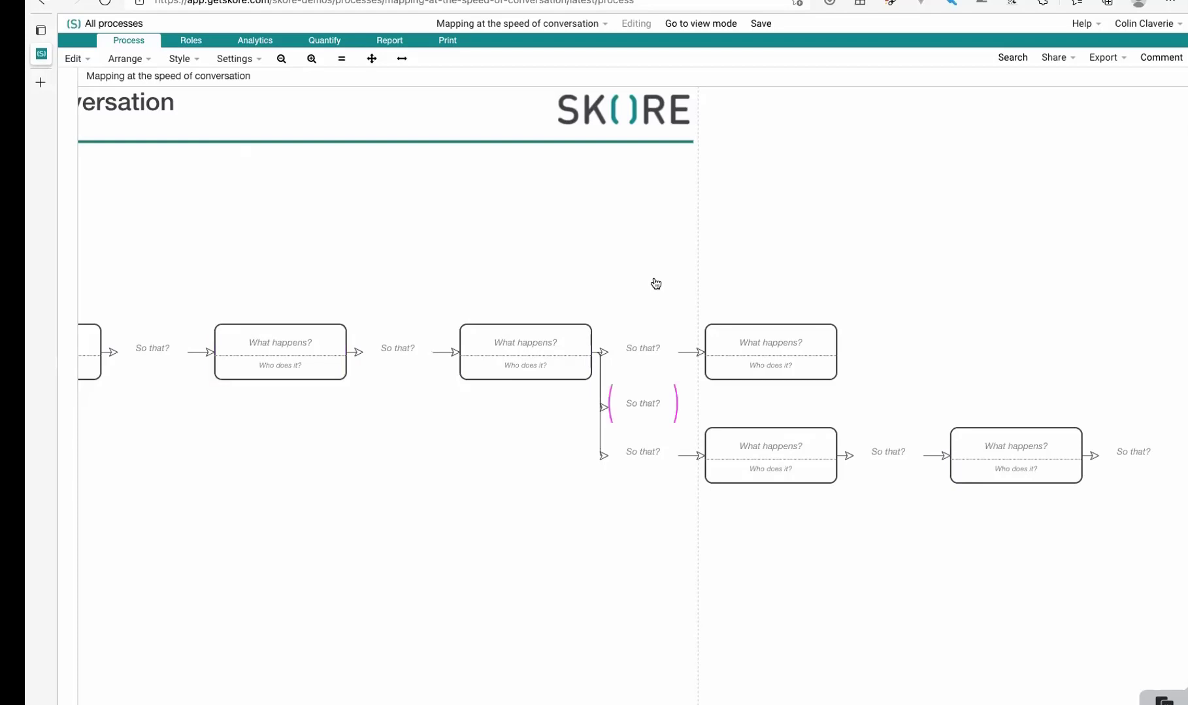
pyautogui.press('Up')
pyautogui.press('Down')
pyautogui.press('Up')
pyautogui.press('Right')
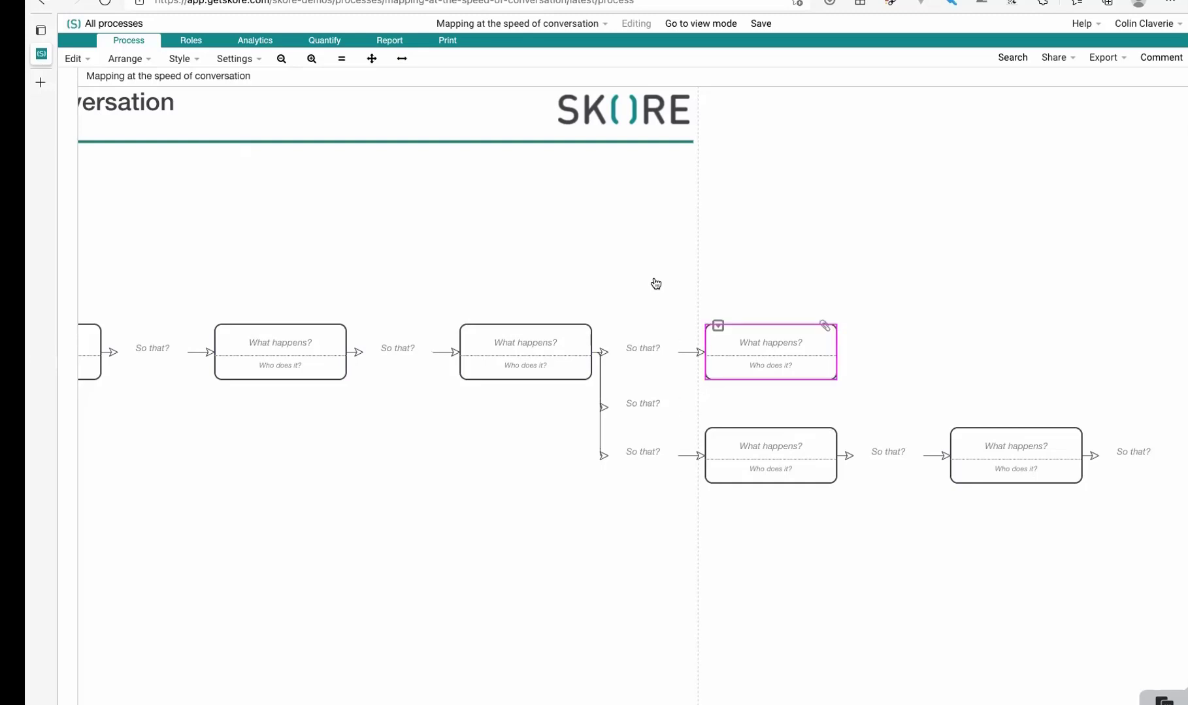
# Cycle the selection through the three parallel whyboxes and follow the lowest branch to its last whatbox
pyautogui.press('Left')
pyautogui.press('Left')
pyautogui.press('Left')
pyautogui.press('Right')
pyautogui.press('Right')
pyautogui.press('Down')
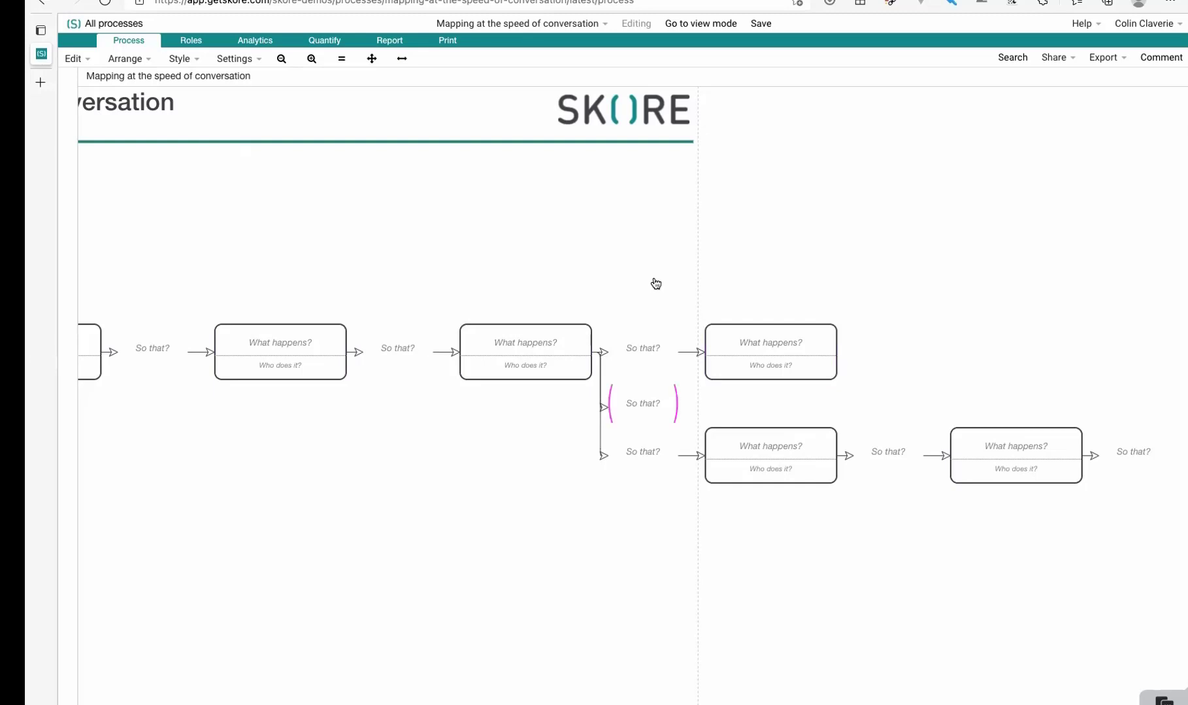
pyautogui.press('Down')
pyautogui.press('Up')
pyautogui.press('Up')
pyautogui.press('Down')
pyautogui.press('Down')
pyautogui.press('Up')
pyautogui.press('Up')
pyautogui.press('Down')
pyautogui.press('Down')
pyautogui.press('Right')
pyautogui.press('Right')
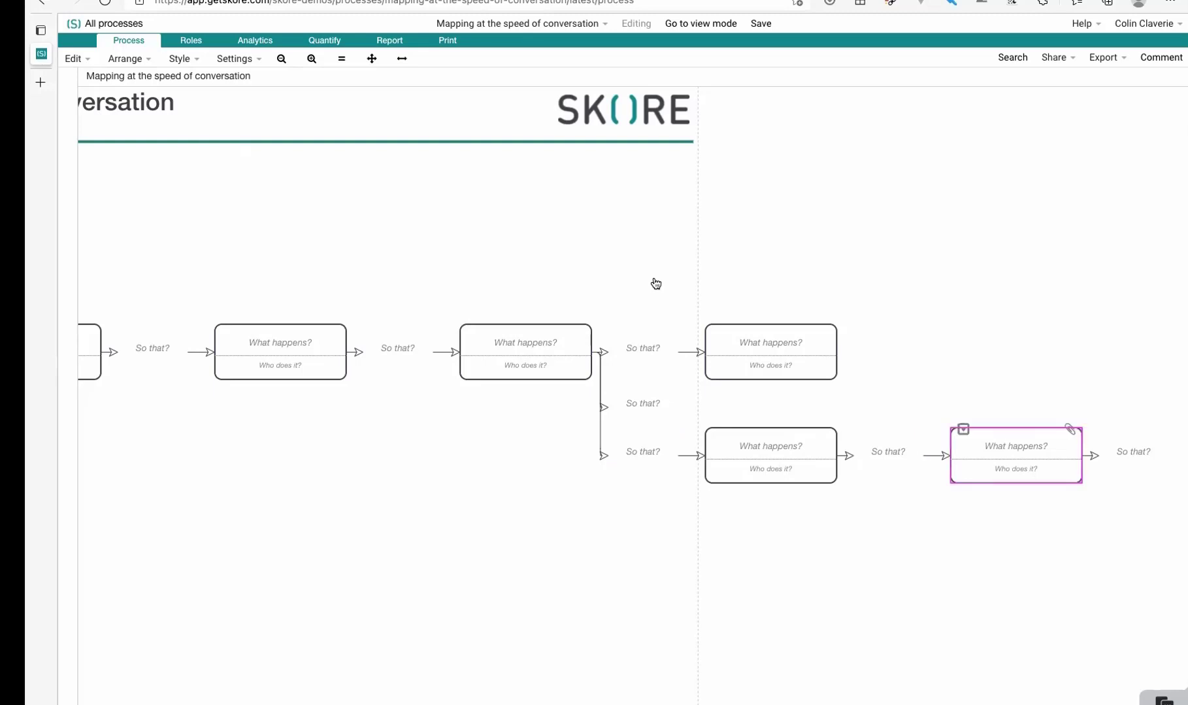
# Return the selection to the main chain's second whatbox and enter "Start typing text" as its description
pyautogui.press('Left')
pyautogui.press('Left')
pyautogui.press('Left')
pyautogui.press('Left')
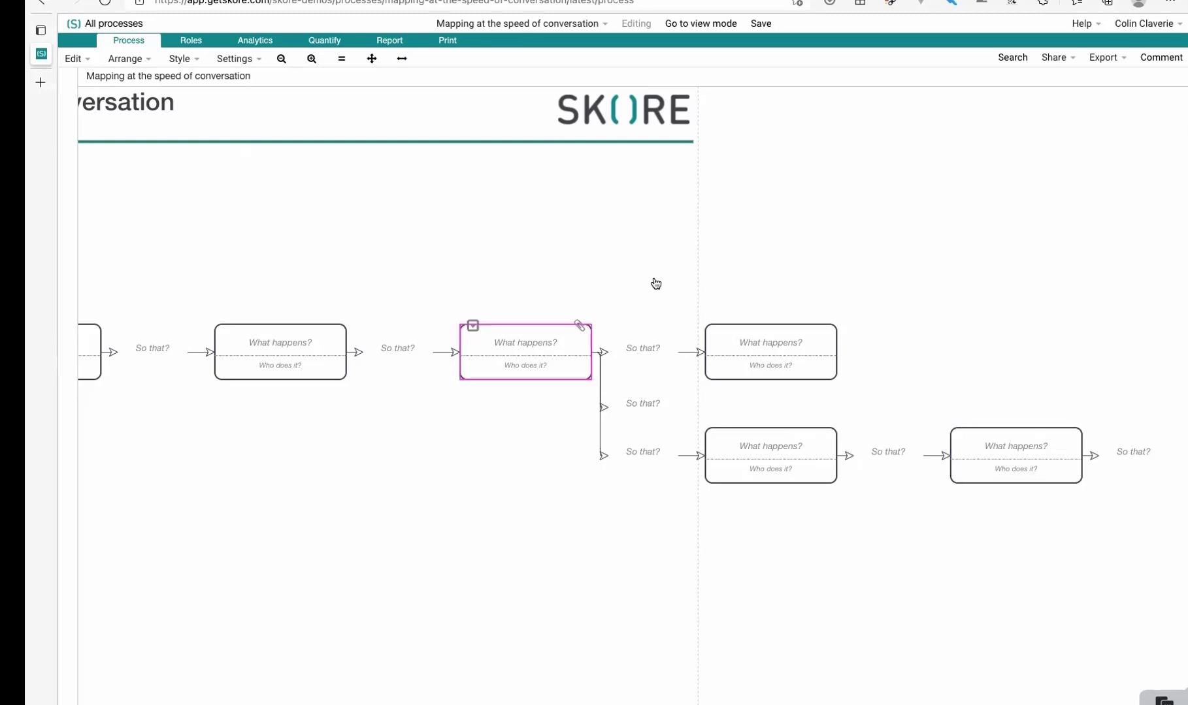
pyautogui.press('Left')
pyautogui.press('Left')
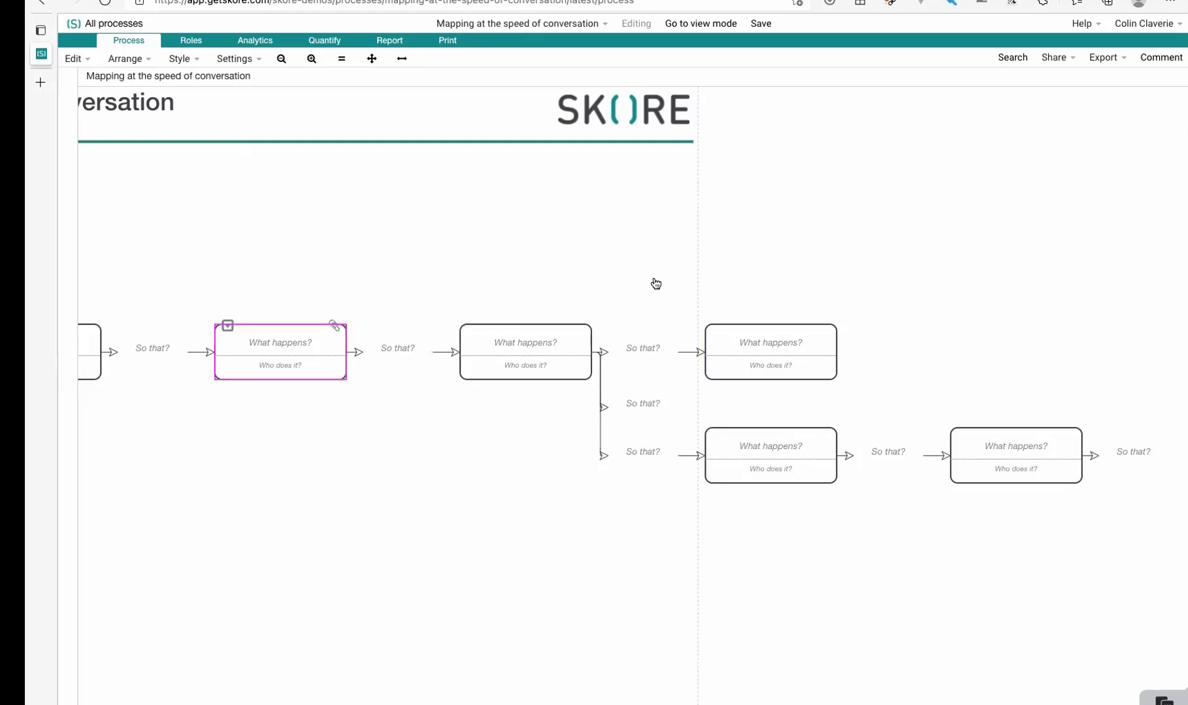
pyautogui.press('Return')
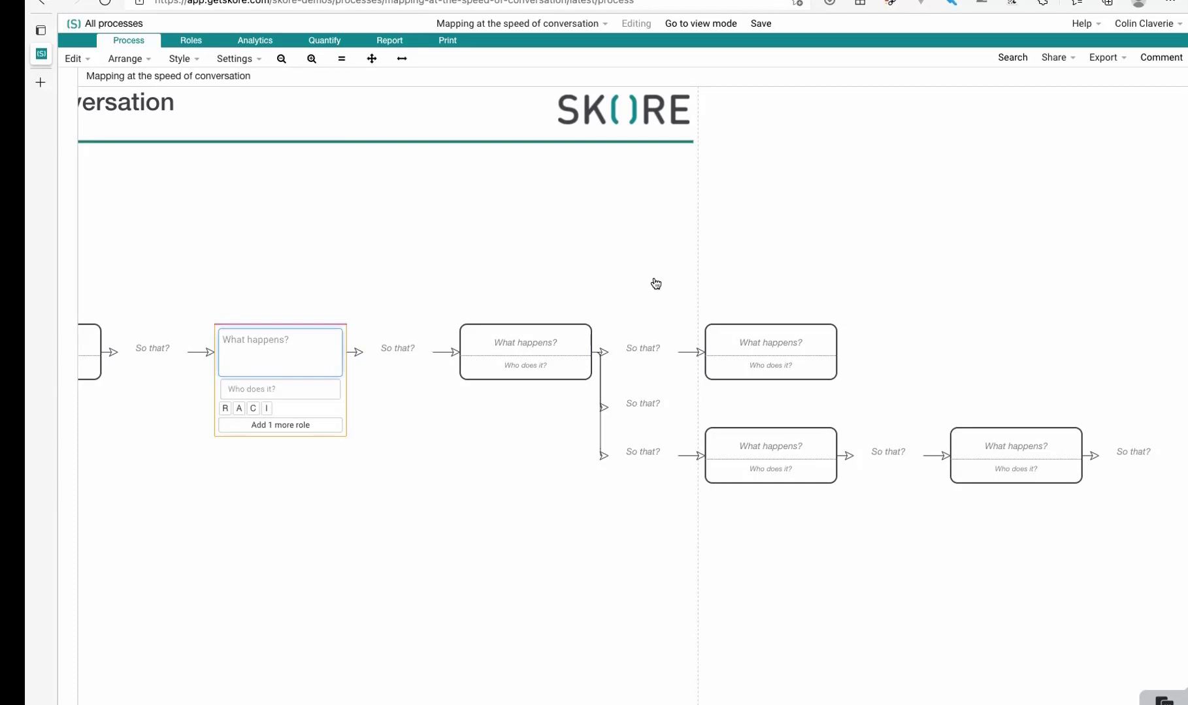
pyautogui.write('Start typing text')
# Add a second role to the whatbox and name the two roles "My role" and "My other role"
pyautogui.press('Tab')
pyautogui.press('Tab')
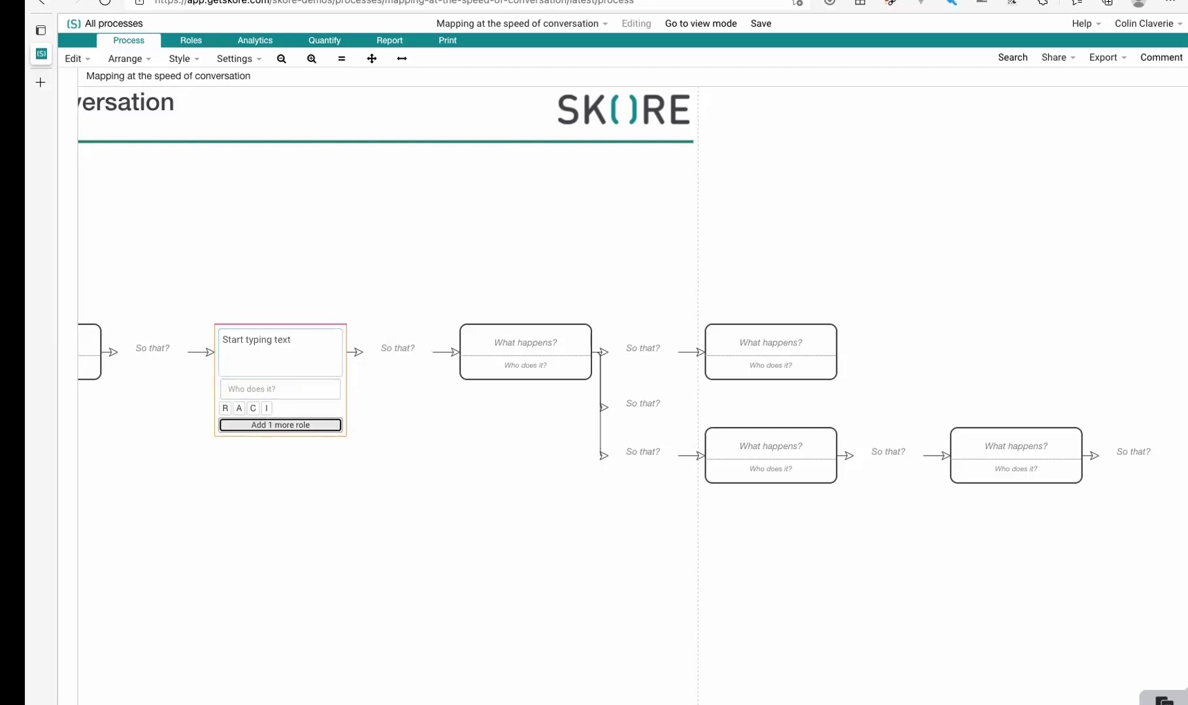
pyautogui.press('Return')
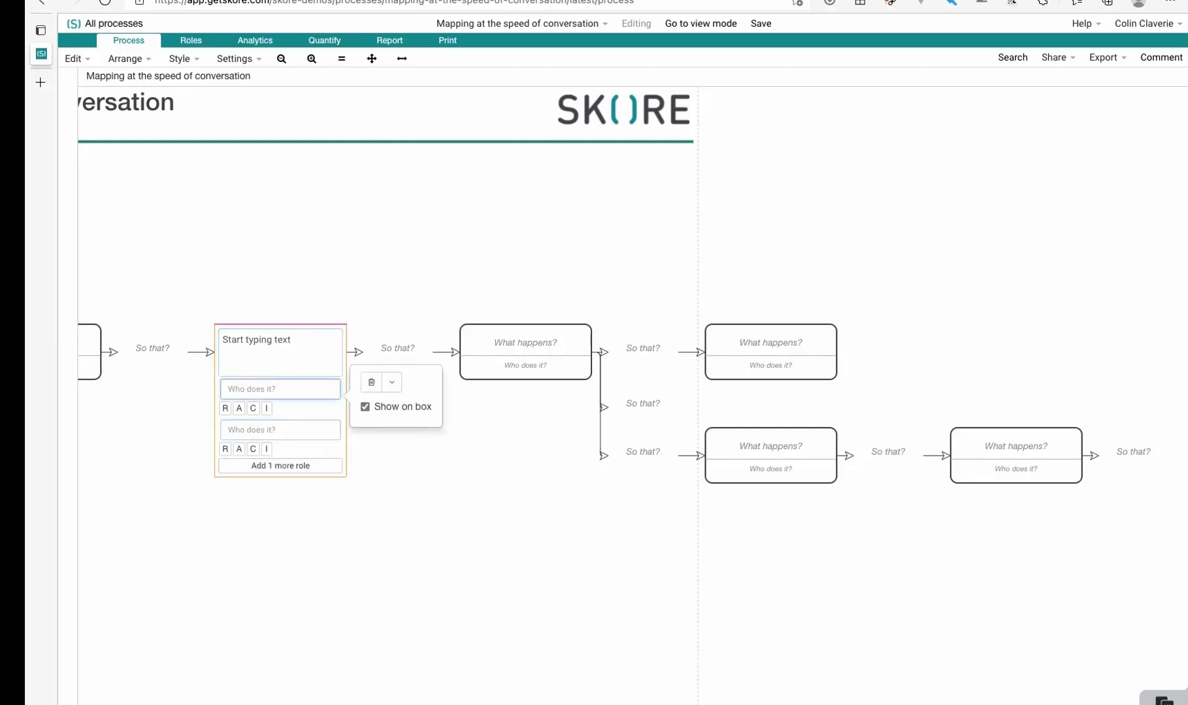
pyautogui.hotkey('shift', 'Tab')
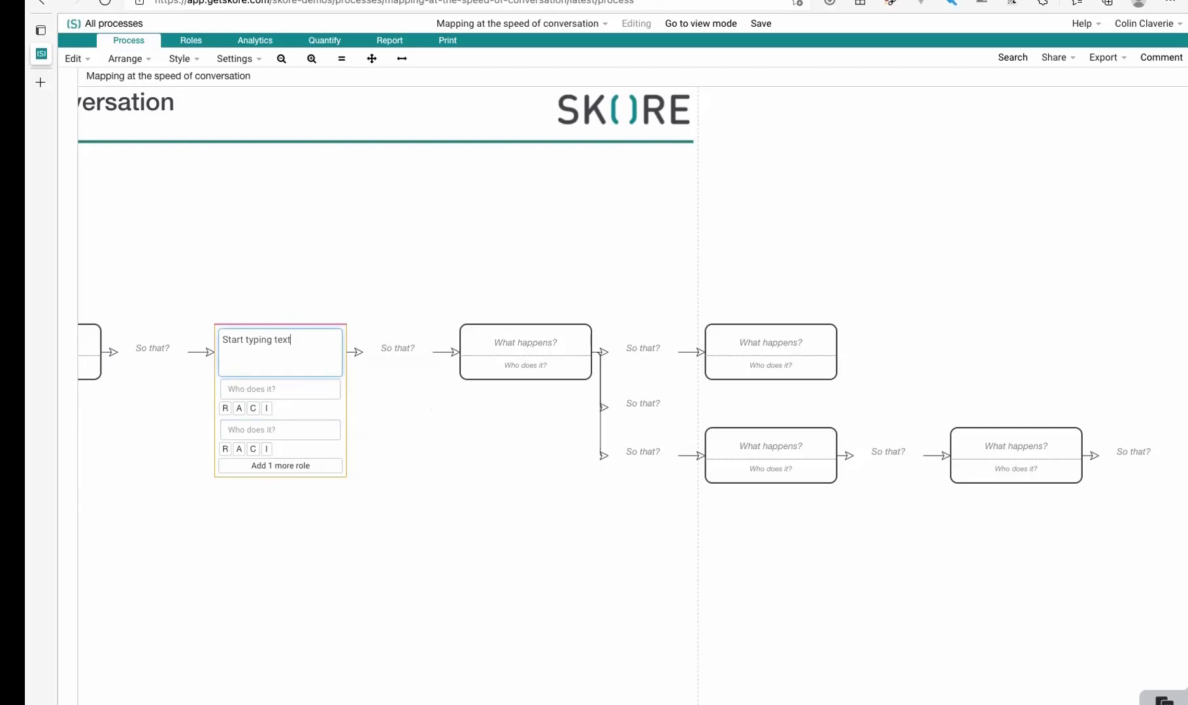
pyautogui.press('Tab')
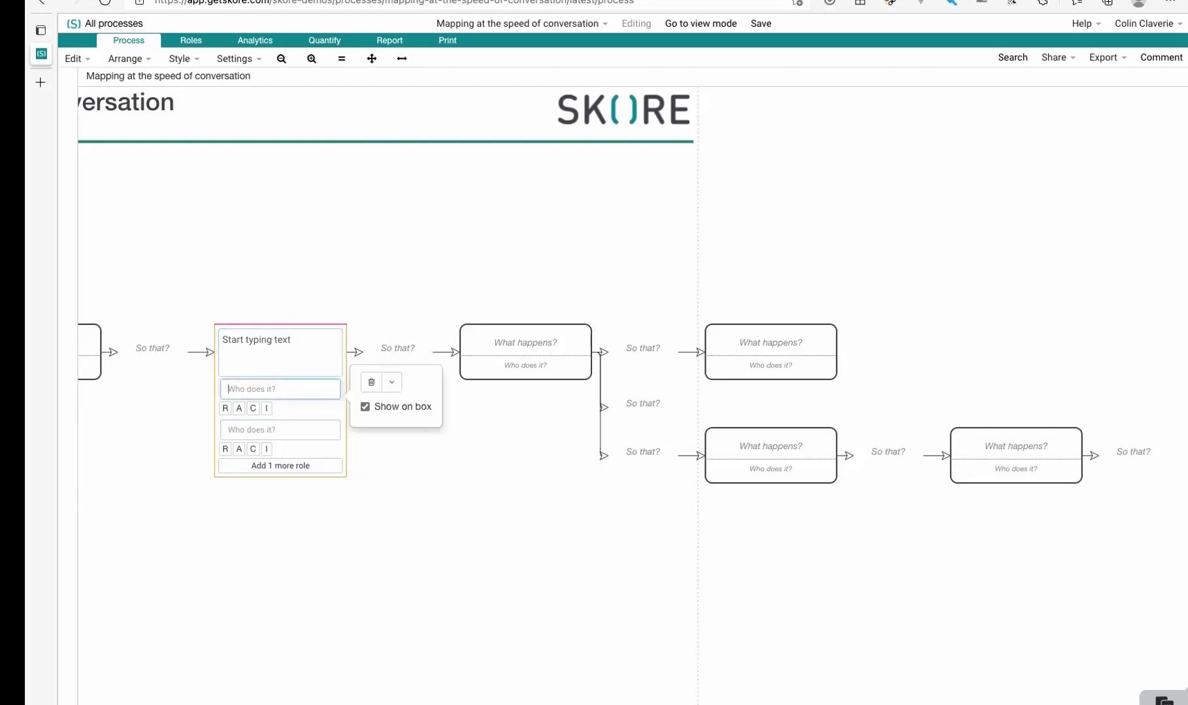
pyautogui.write('My role')
pyautogui.press('Tab')
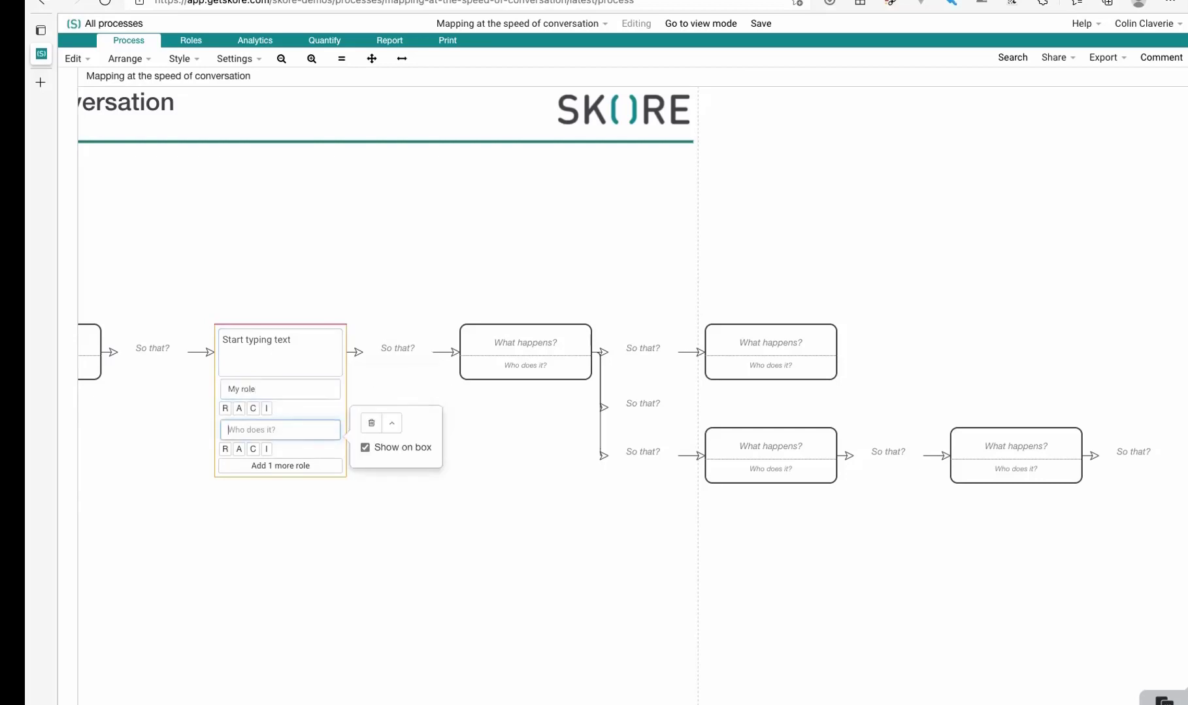
pyautogui.write('My other role')
pyautogui.press('Tab')
pyautogui.press('Escape')
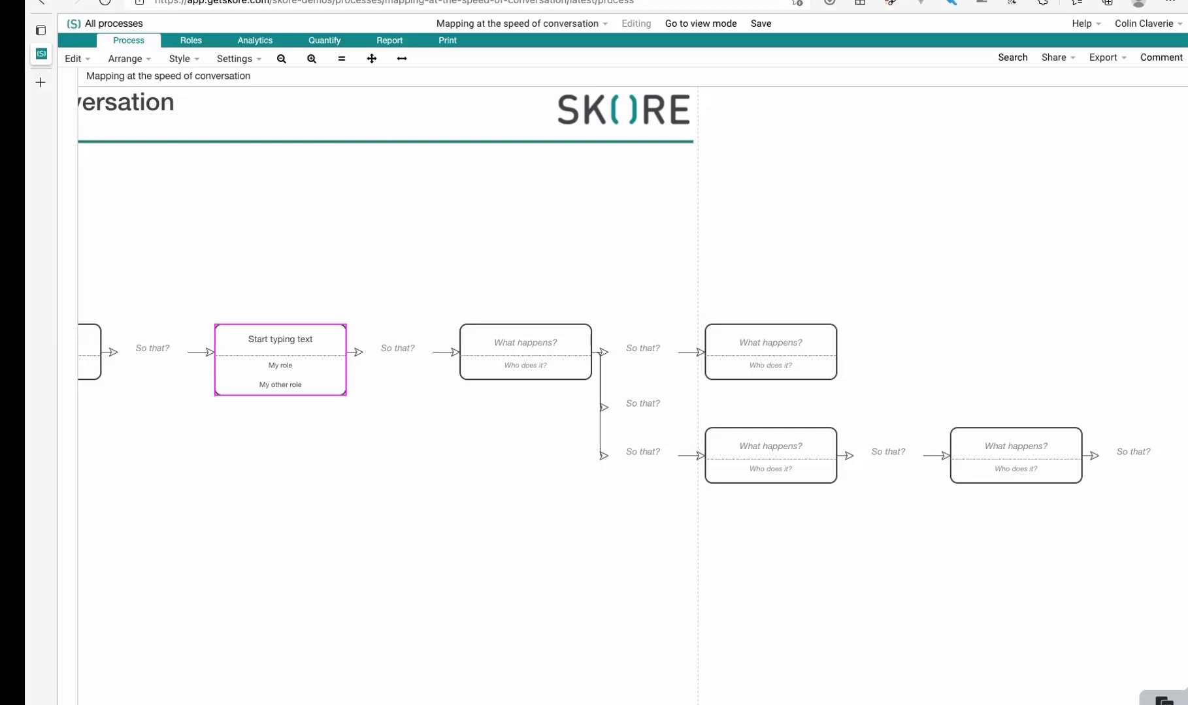
# Enter "so that ..." in the whybox following the "Start typing text" whatbox
pyautogui.press('Tab')
pyautogui.press('Return')
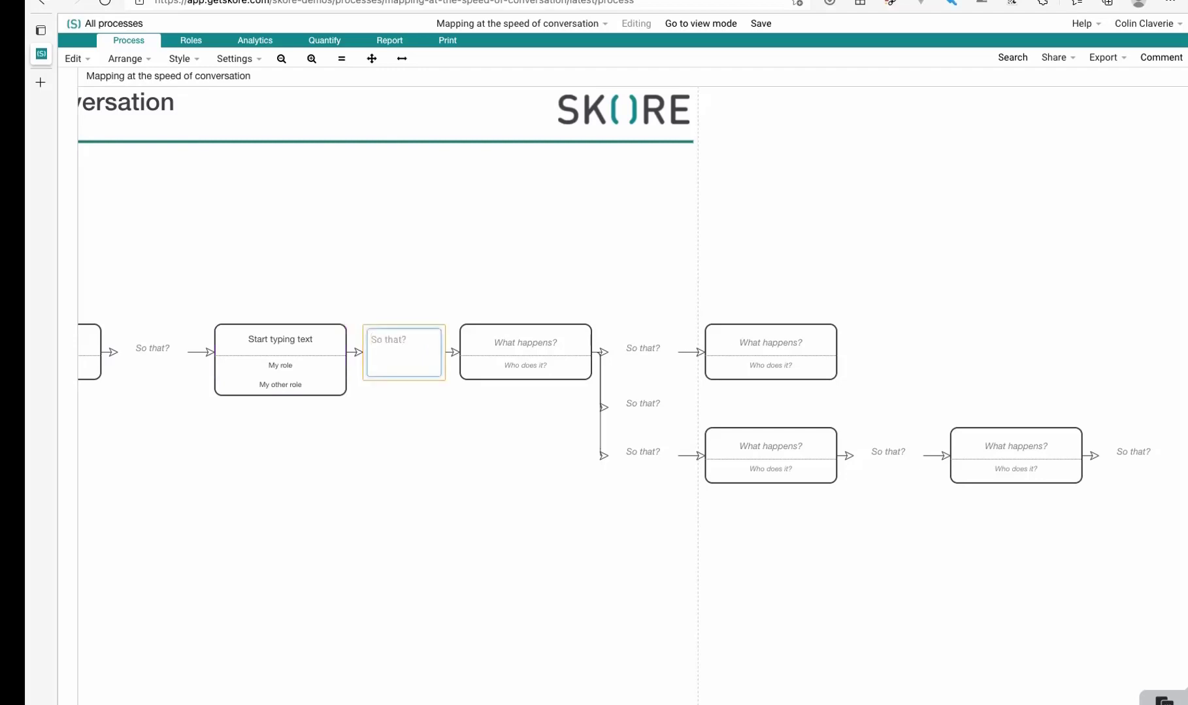
pyautogui.write('so that ...')
pyautogui.press('Return')
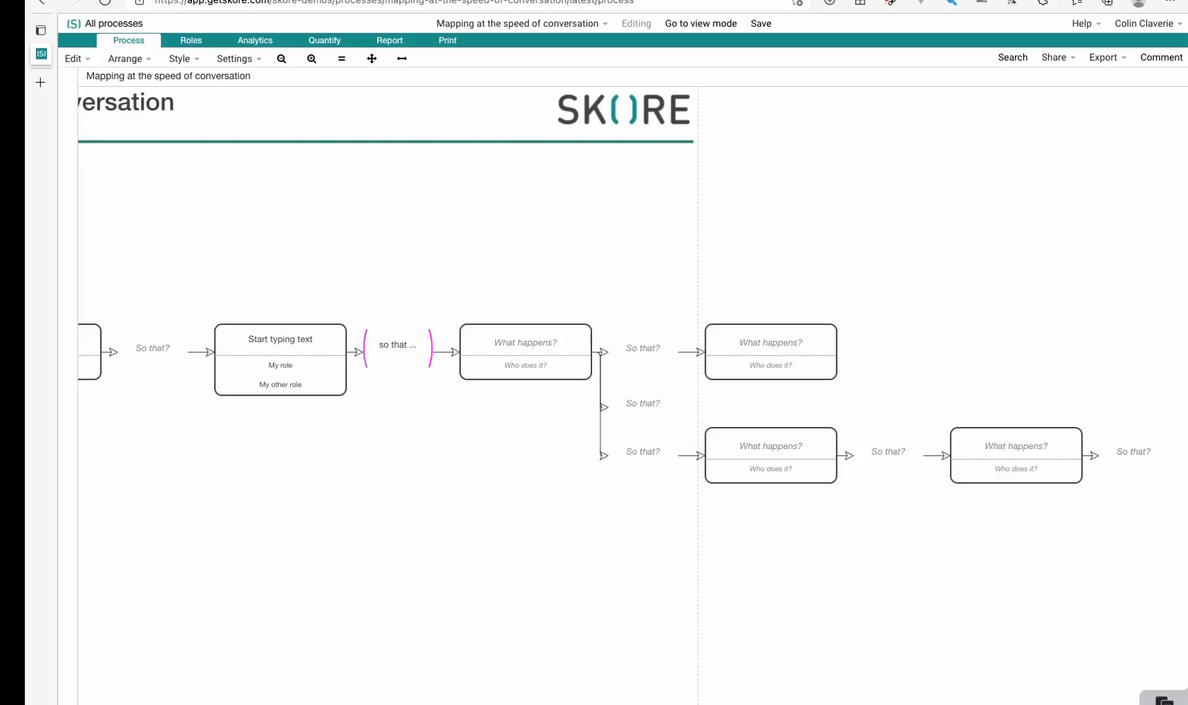
# Fill the main chain's third whatbox with the description "jkdllkj. kldsjlk" and the role "dsfsdf"
pyautogui.press('Tab')
pyautogui.press('Return')
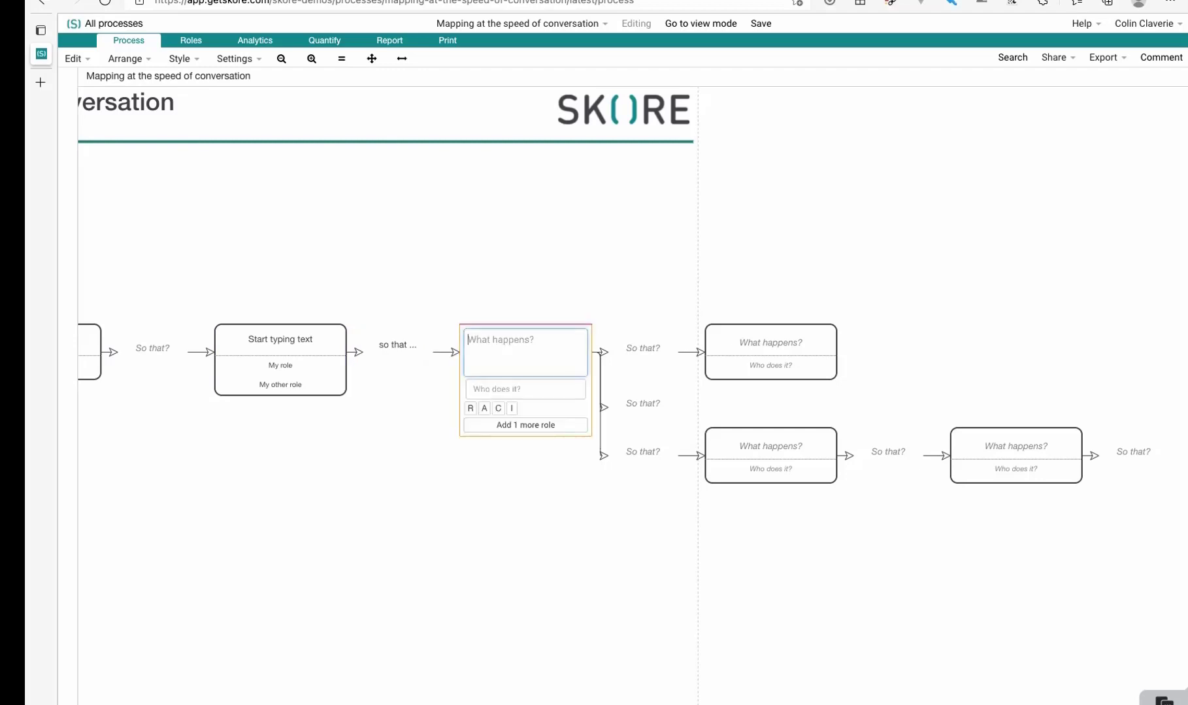
pyautogui.write('jkdllkj. kldsjlk')
pyautogui.press('Escape')
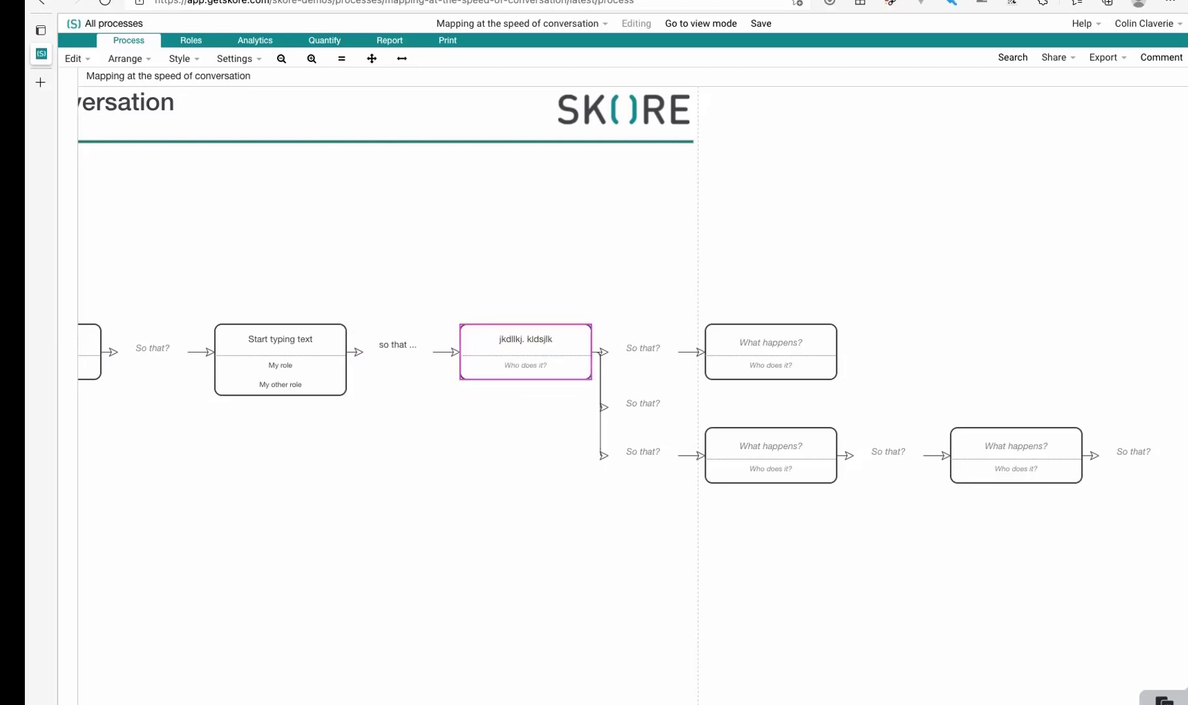
pyautogui.press('Return')
pyautogui.press('Tab')
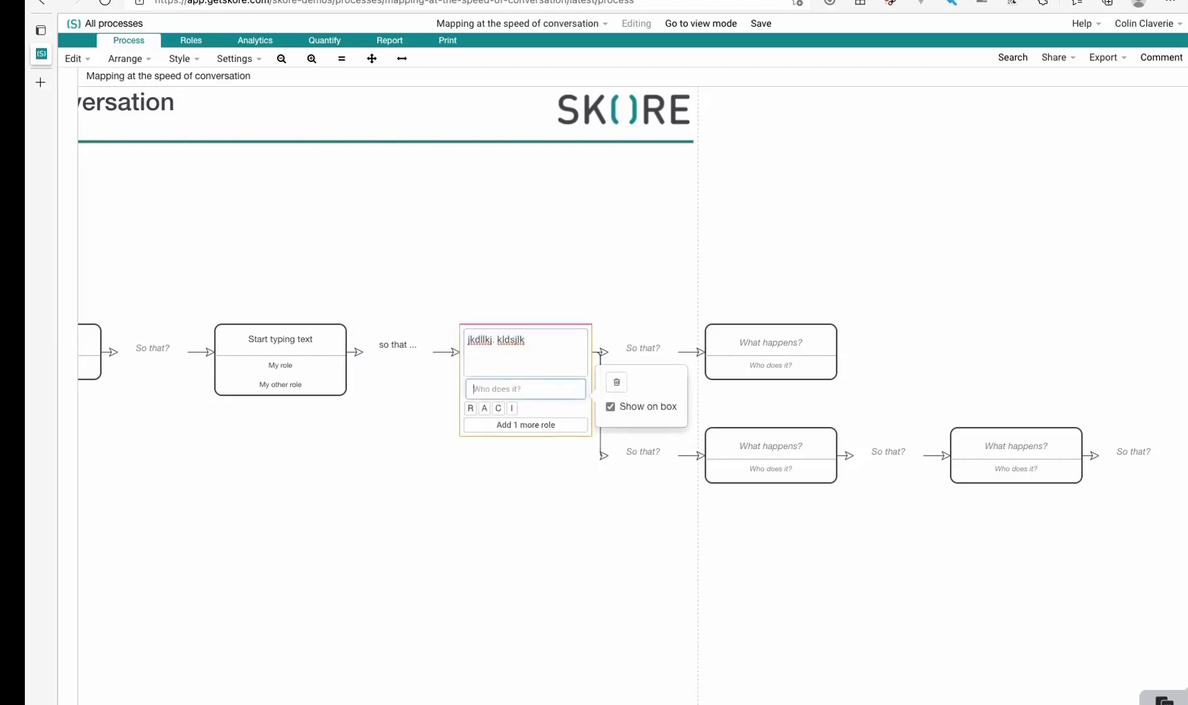
pyautogui.write('dstsdf')
pyautogui.press('Tab')
pyautogui.press('Escape')
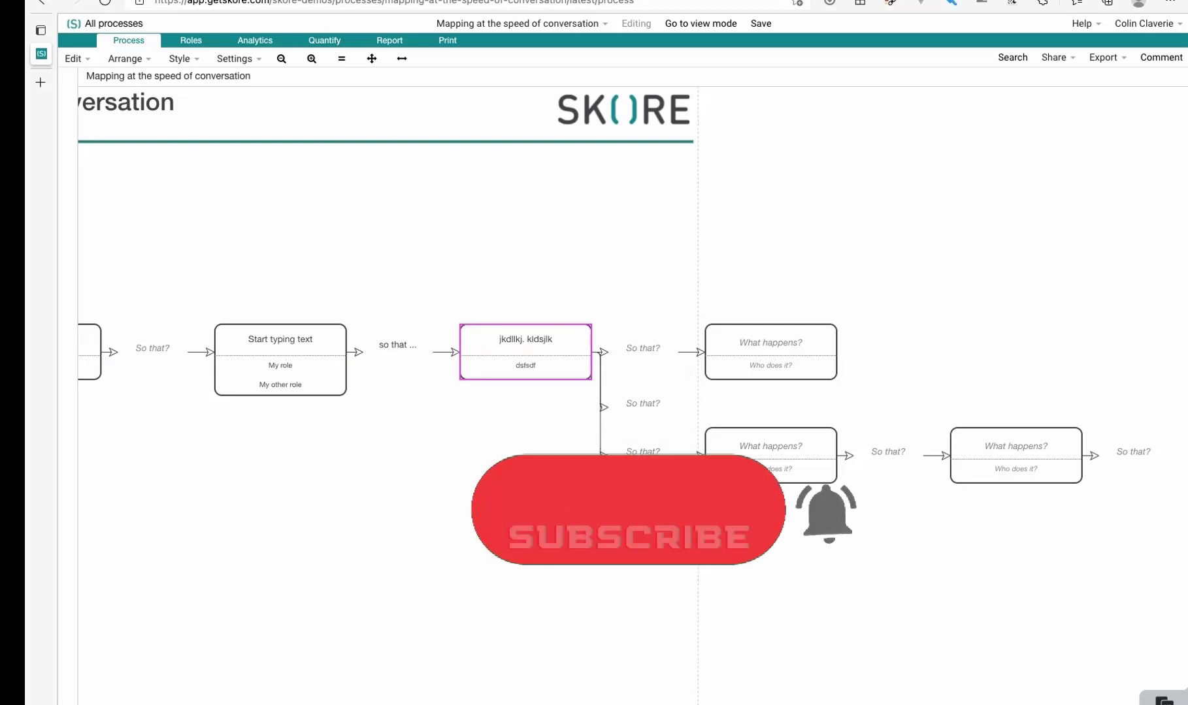
# Replace the third whatbox's description with "normal **bold**" so that the second word is formatted in bold
pyautogui.press('Right')
pyautogui.press('Left')
pyautogui.press('Return')
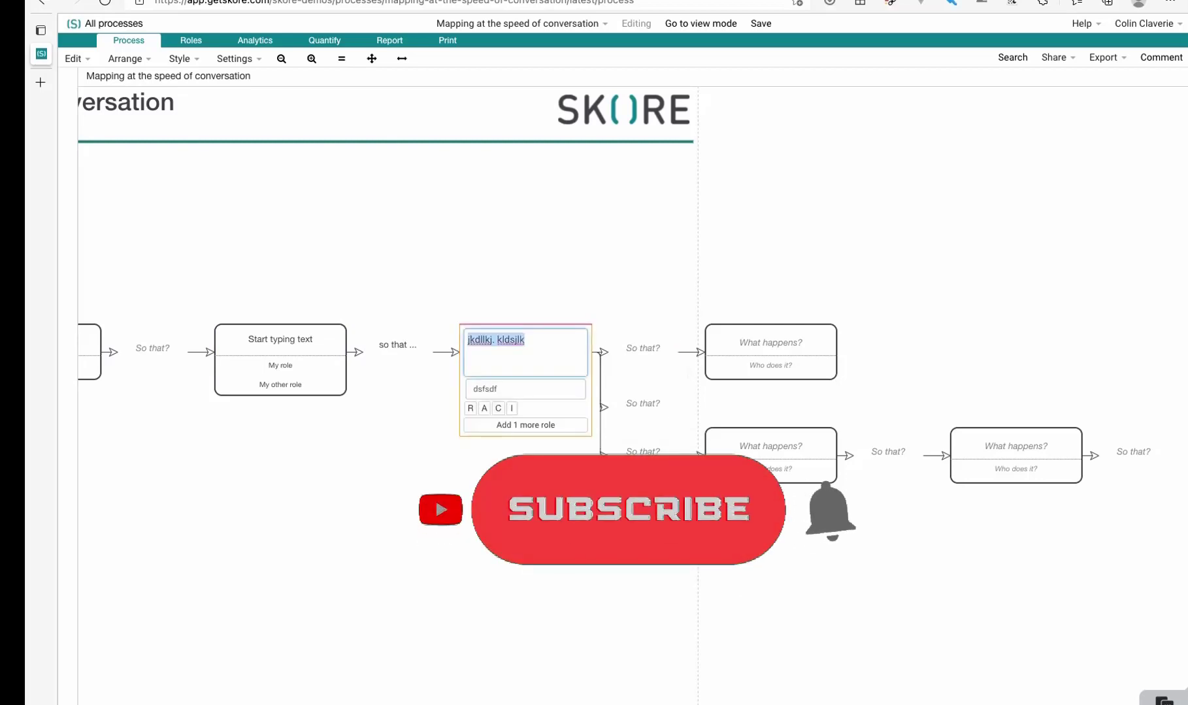
pyautogui.hotkey('alt', 'Left')
pyautogui.press('BackSpace')
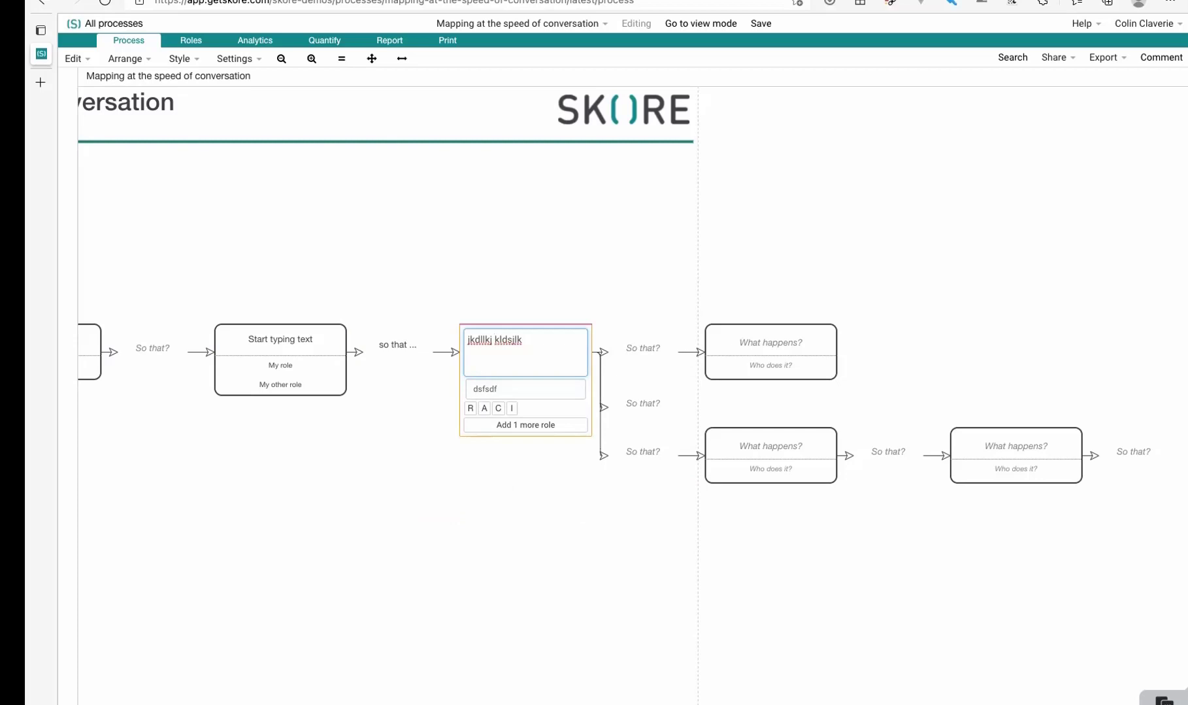
pyautogui.write('**')
pyautogui.write('***')
pyautogui.doubleClick(520, 340)
pyautogui.write('bold')
pyautogui.doubleClick(480, 339)
pyautogui.write('normal')
pyautogui.press('Escape')
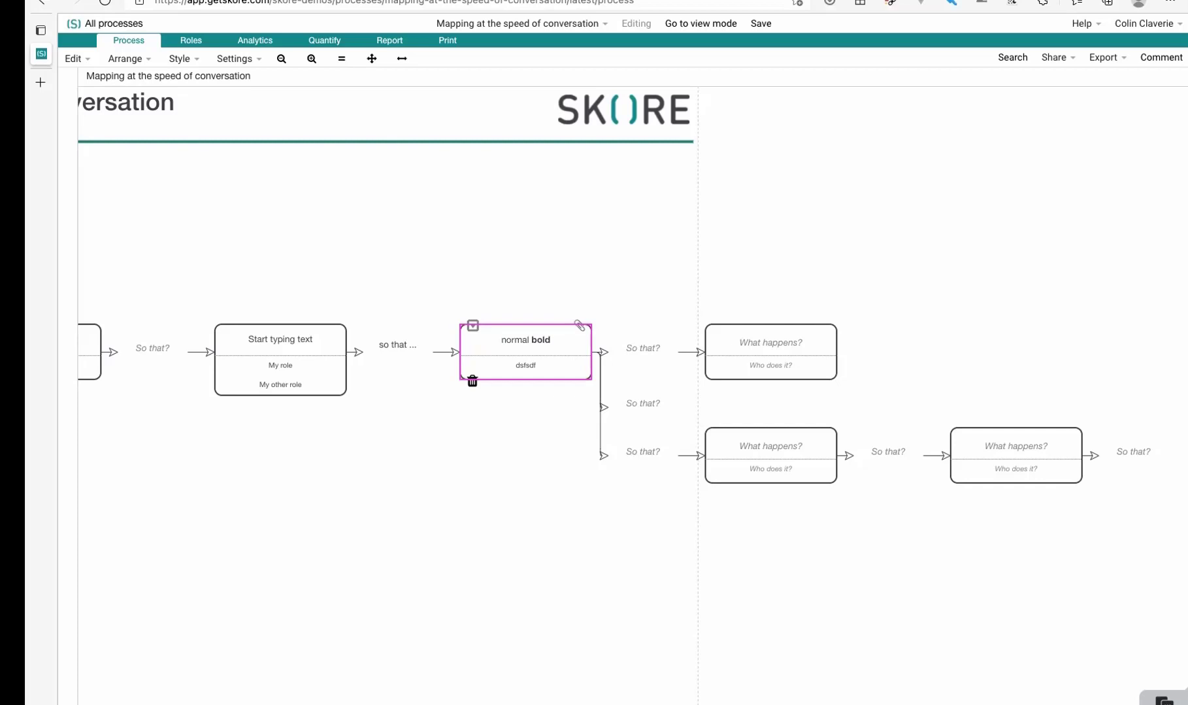
pyautogui.press('Return')
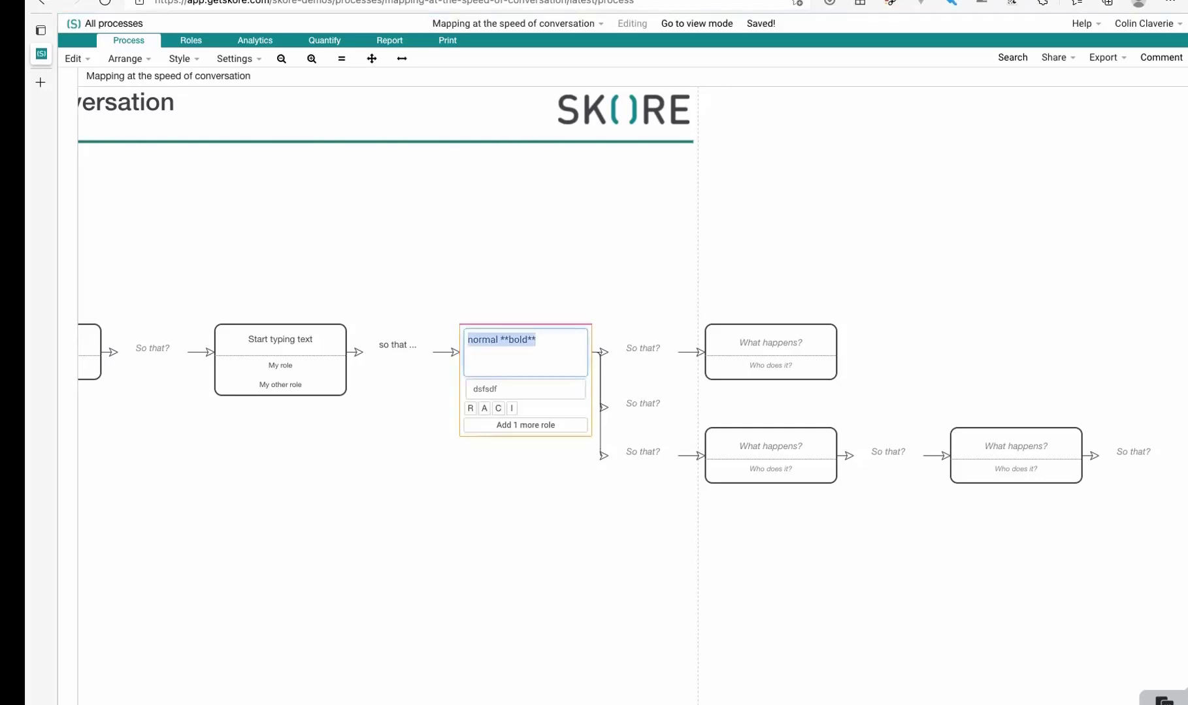
pyautogui.press('Right')
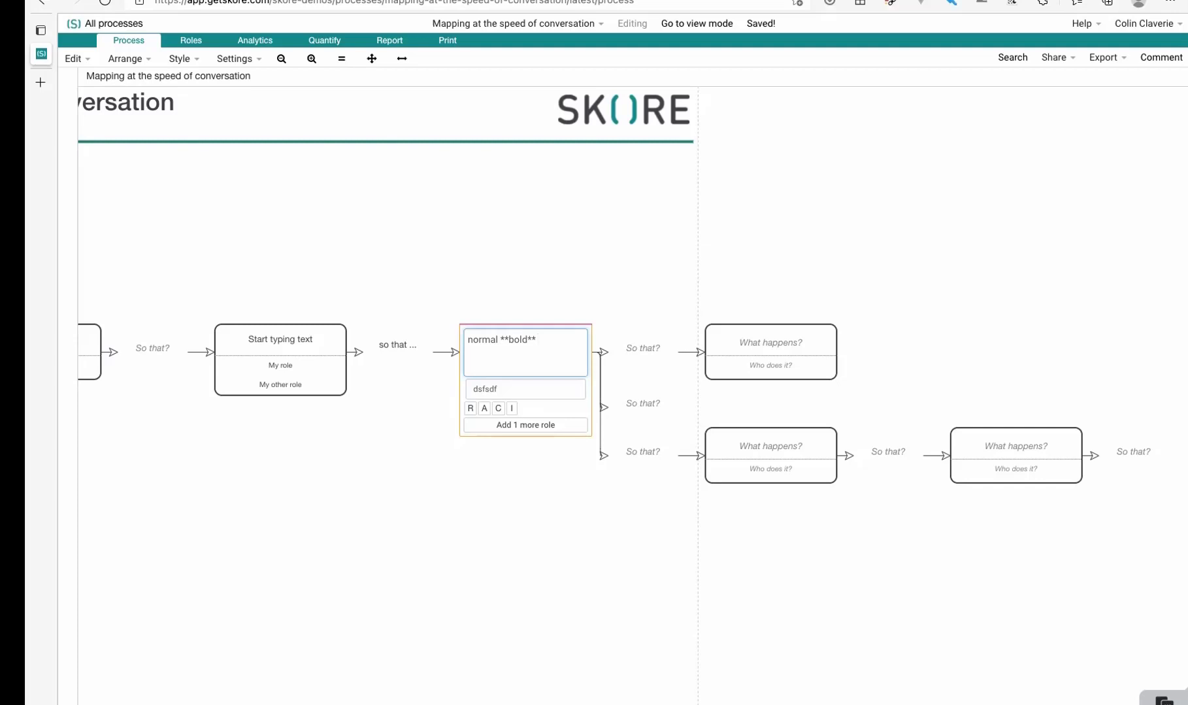
pyautogui.press('Escape')
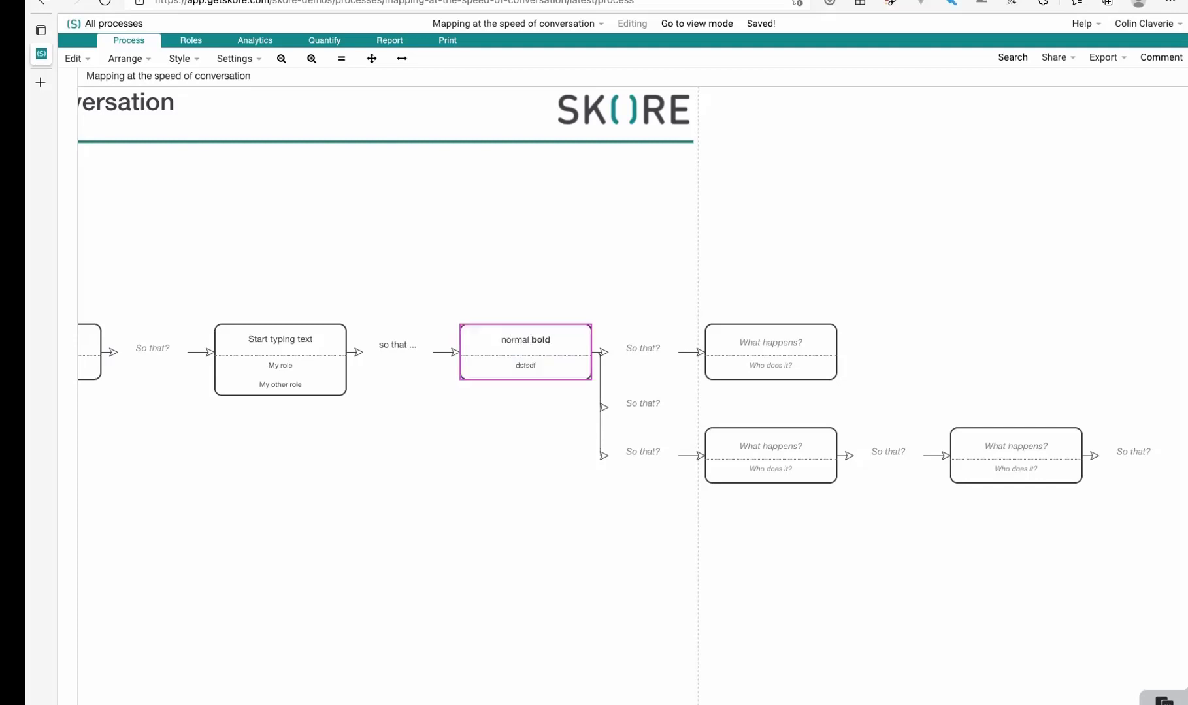
# Extend the top branch's last whatbox with a linked whybox and whatbox
pyautogui.moveTo(376, 277); pyautogui.dragTo(575, 283)
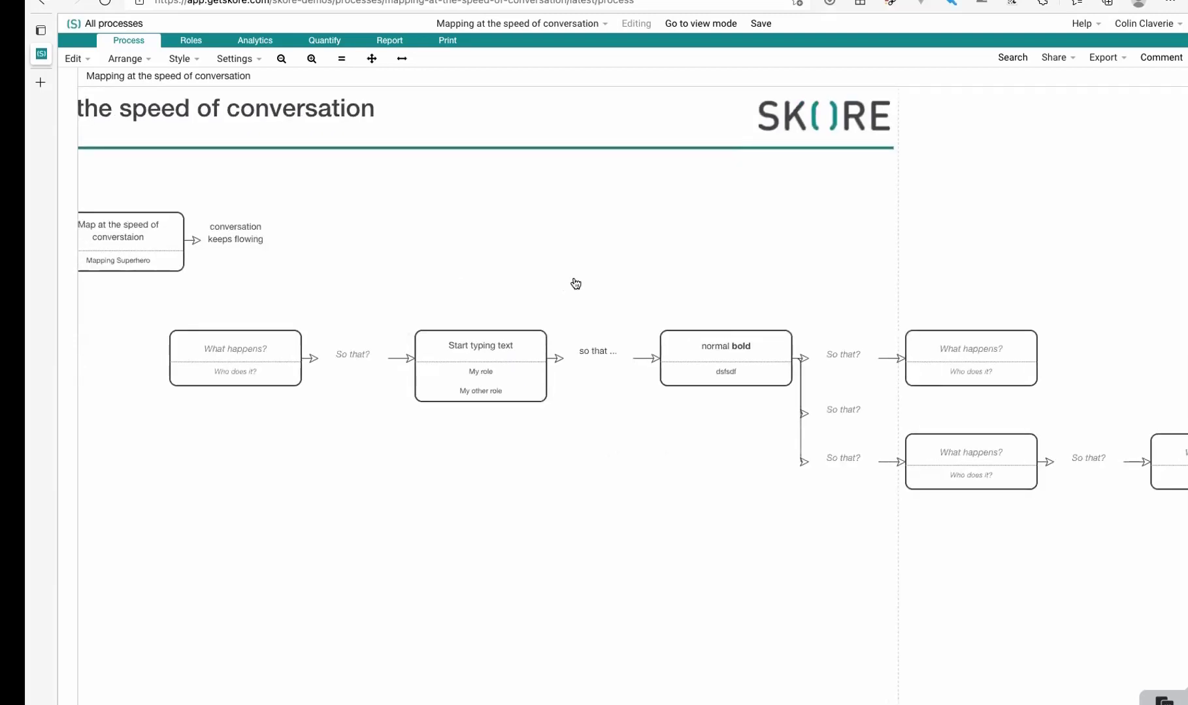
pyautogui.click(974, 369)
pyautogui.press('Tab')
pyautogui.click(888, 302)
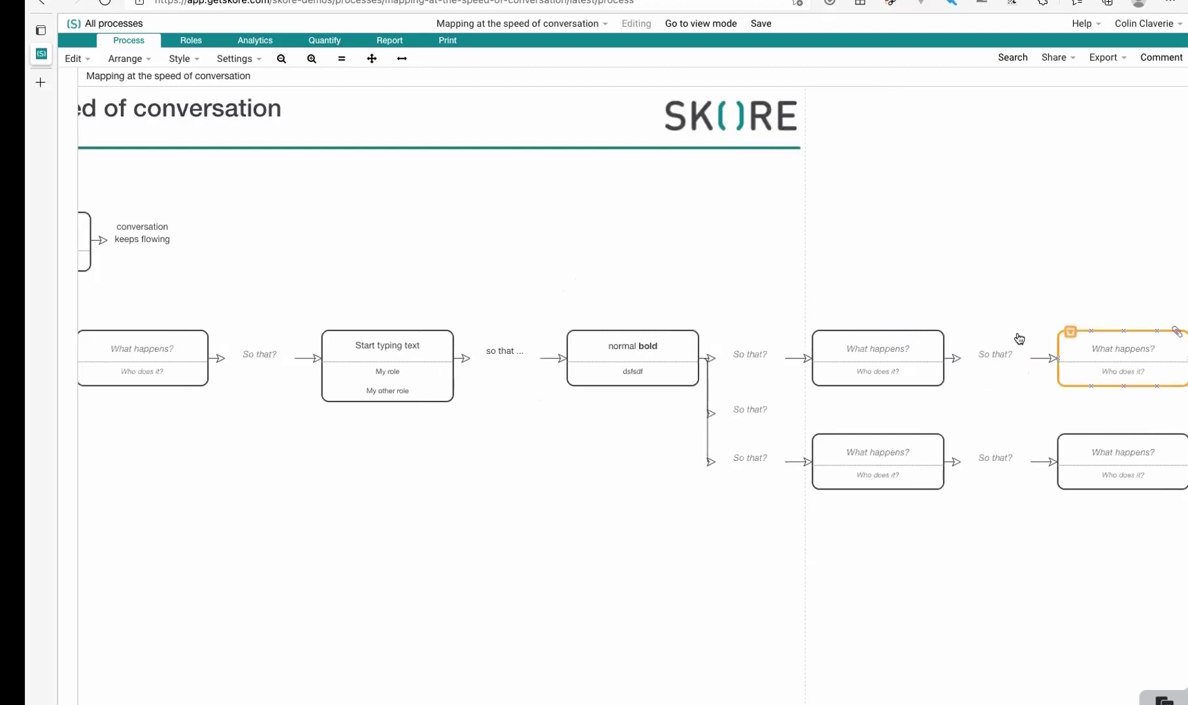
# Move several boxes of the main chain to uneven heights, including the first three whatboxes and the "so that ..." whybox
pyautogui.moveTo(927, 337); pyautogui.dragTo(501, 358)
pyautogui.moveTo(323, 351); pyautogui.dragTo(323, 352)
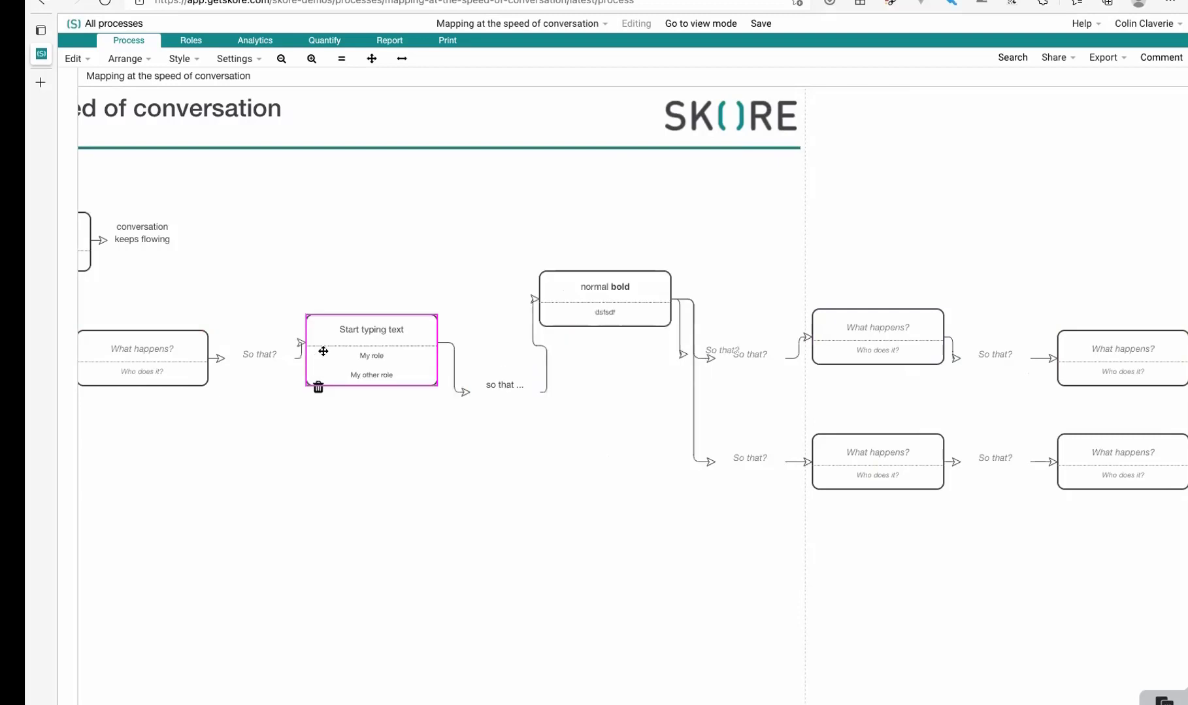
pyautogui.hscroll(-4, 537, 462)
pyautogui.scroll(1, 537, 462)
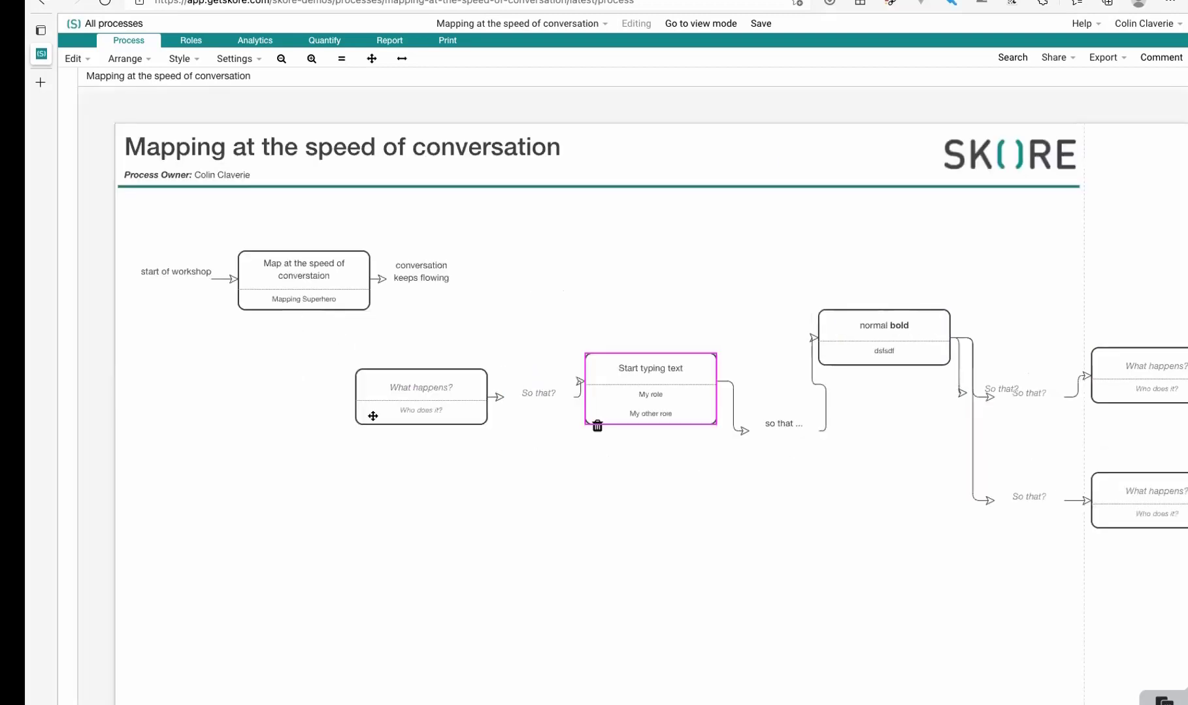
pyautogui.moveTo(362, 420); pyautogui.dragTo(544, 396)
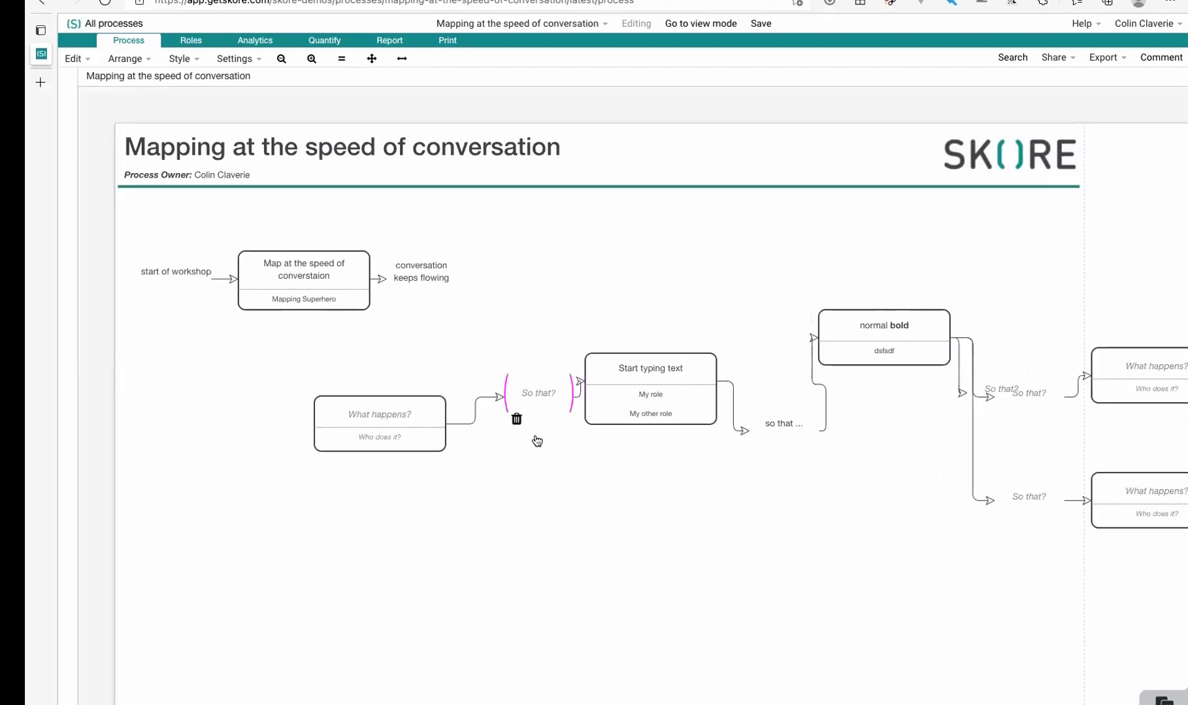
# Select the main chain's first three whatboxes with the whyboxes between them and align them horizontally
pyautogui.hscroll(2, 480, 385)
pyautogui.scroll(1, 480, 386)
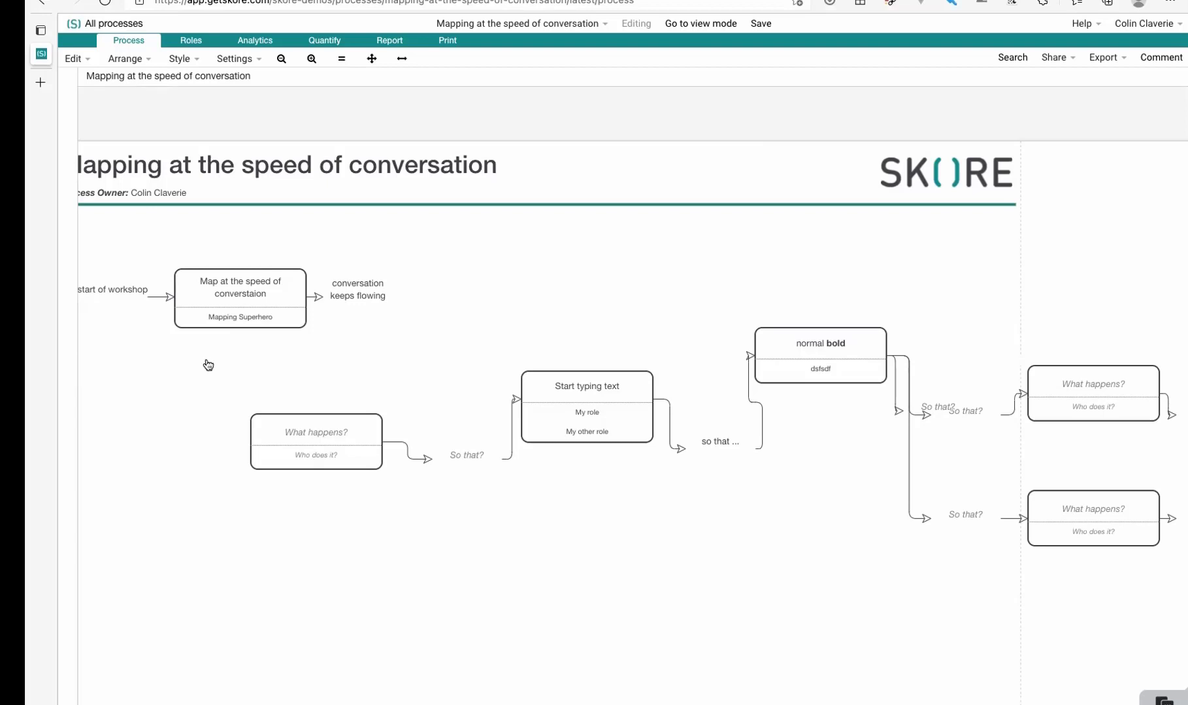
pyautogui.moveTo(208, 365); pyautogui.dragTo(829, 520)
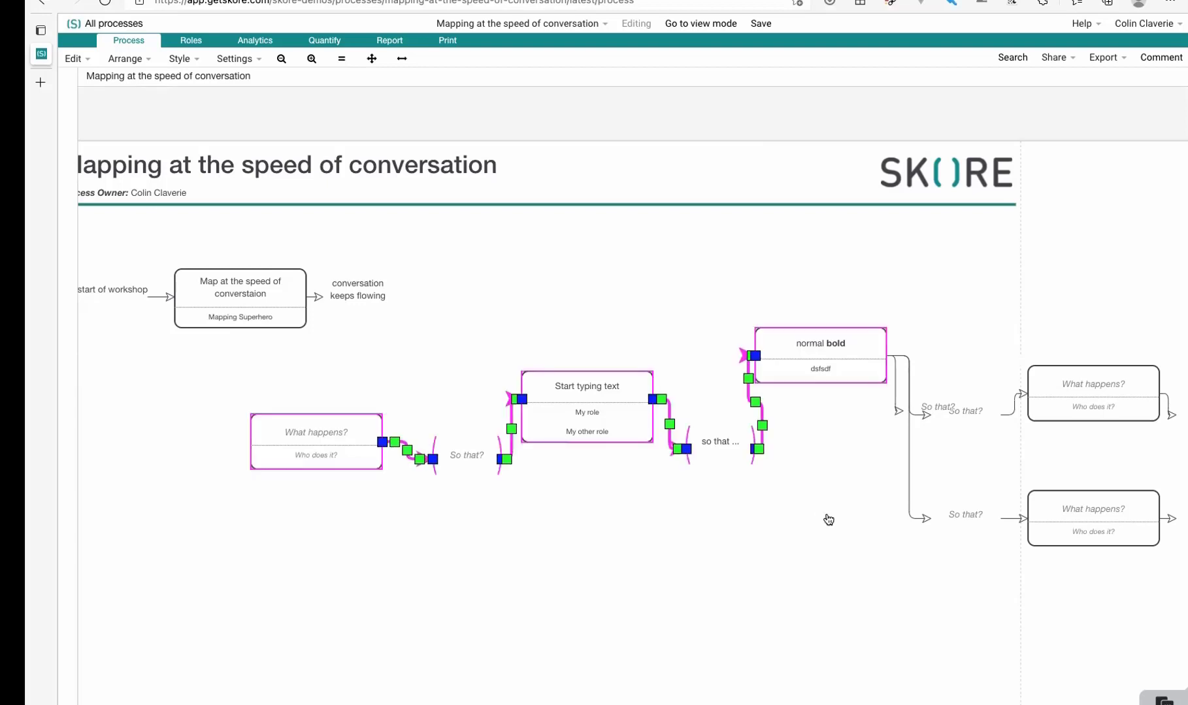
pyautogui.press('h')
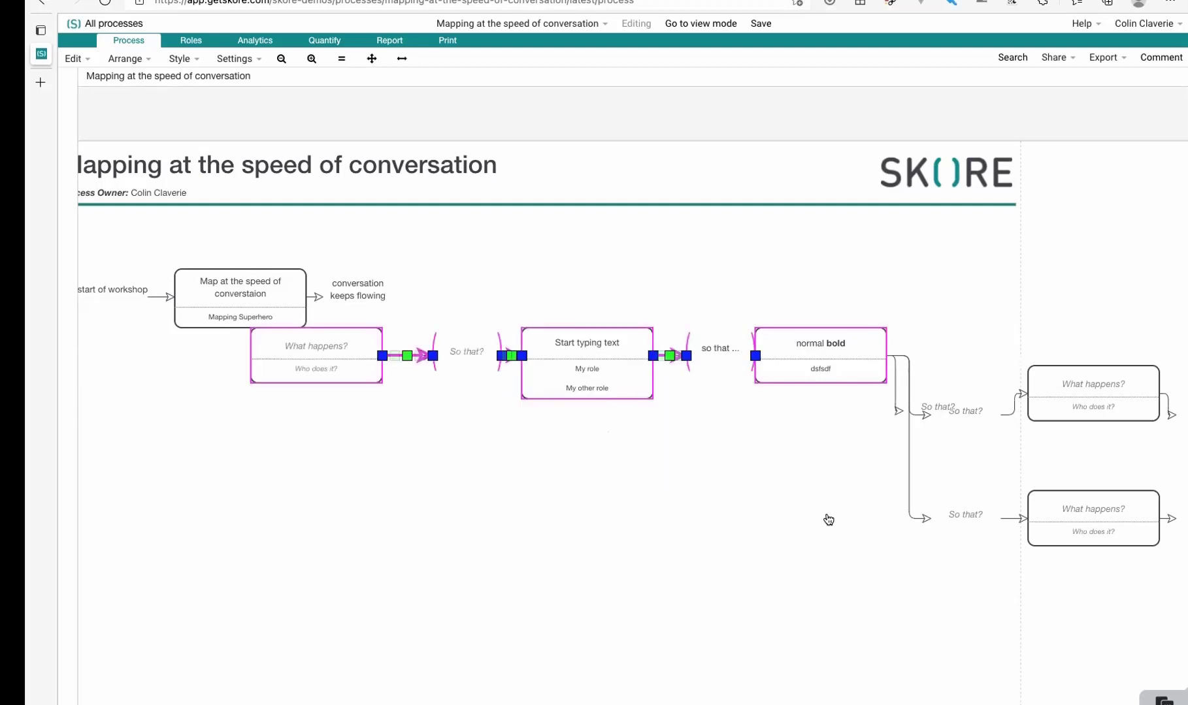
# Try moving the selected main chain lower and spacing its boxes out evenly
pyautogui.moveTo(815, 363); pyautogui.dragTo(806, 432)
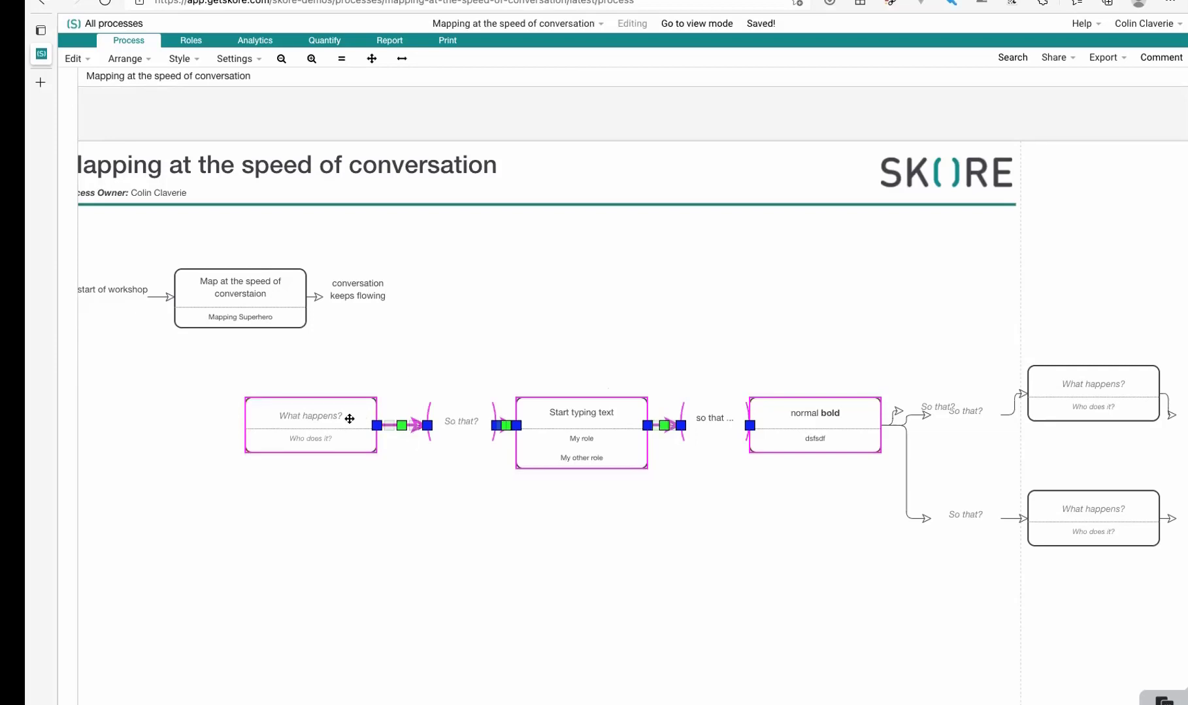
pyautogui.moveTo(350, 419)
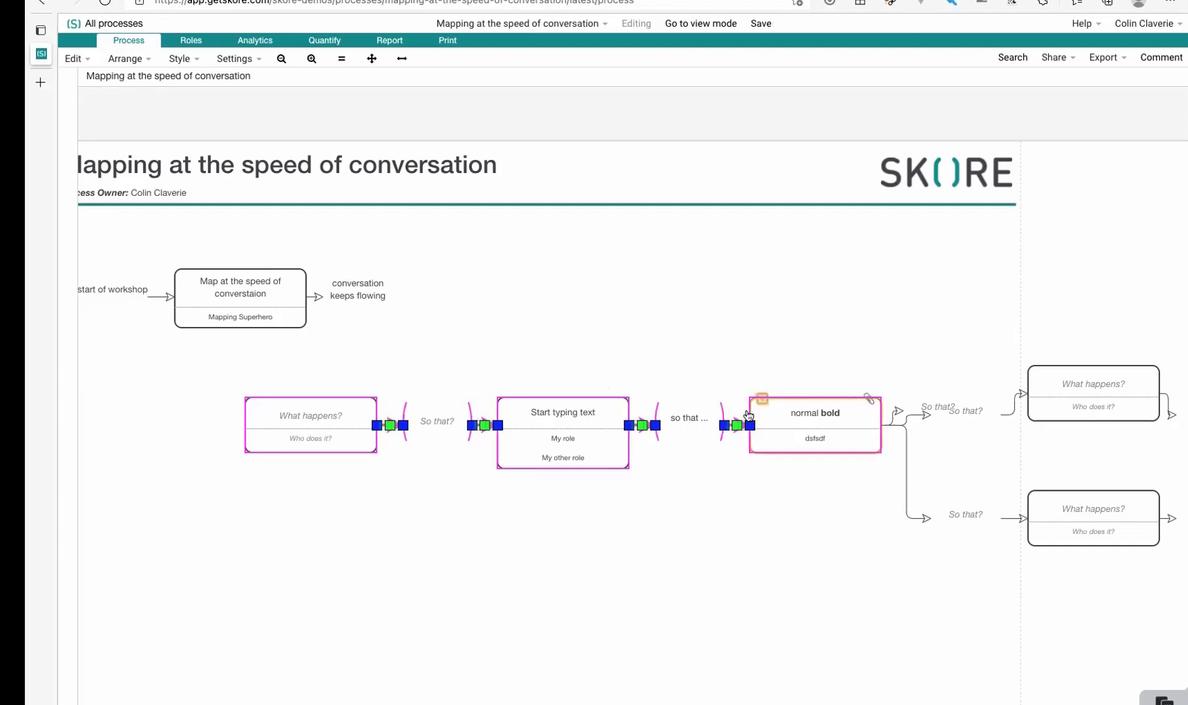
pyautogui.hotkey('ctrl', 'z')
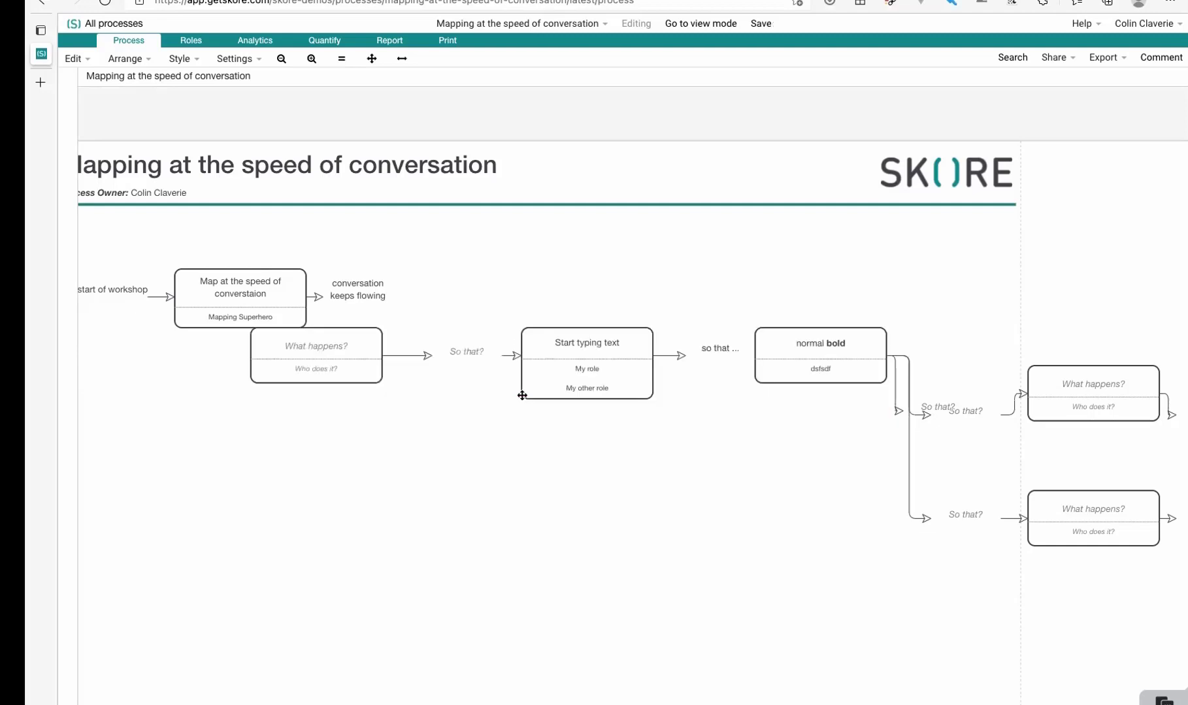
# Move the "Start typing text" and "normal bold" whatboxes and the whyboxes beside them to uneven heights and spacing
pyautogui.moveTo(614, 368); pyautogui.dragTo(620, 412)
pyautogui.moveTo(467, 356); pyautogui.dragTo(514, 353)
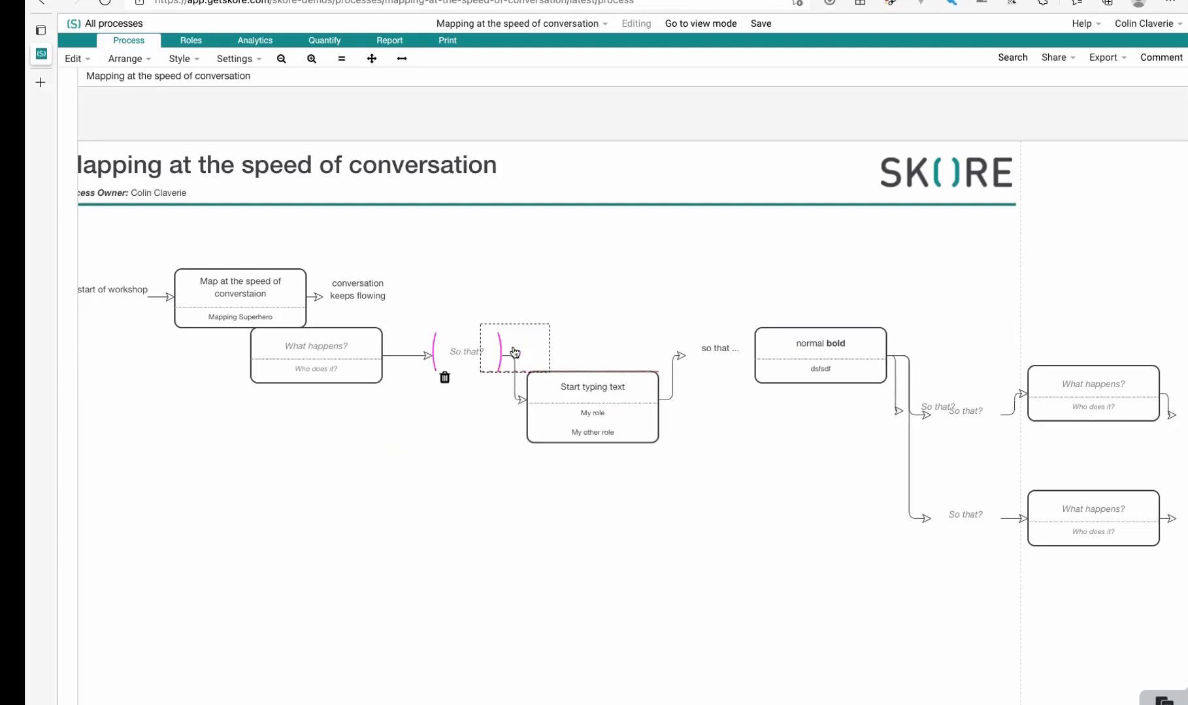
pyautogui.moveTo(721, 345); pyautogui.dragTo(688, 339)
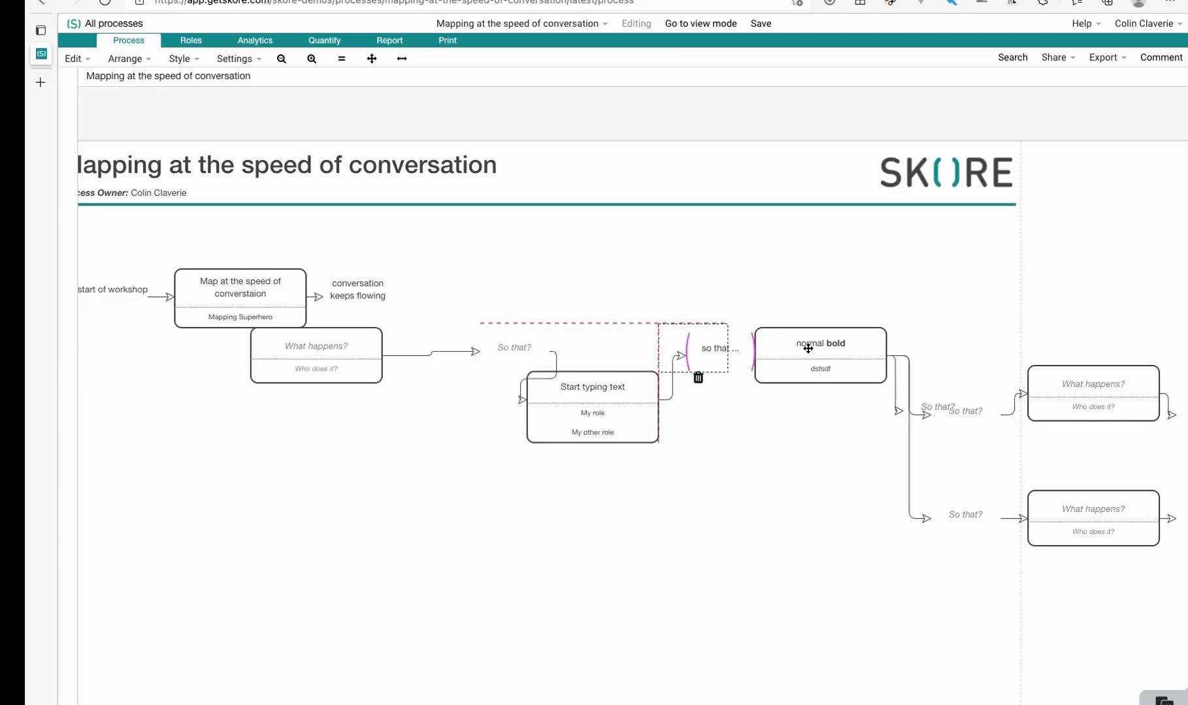
pyautogui.click(808, 349)
# Space out the main chain's first three whatboxes and the whyboxes between them horizontally, and move the group clear of the example map
pyautogui.moveTo(828, 473); pyautogui.dragTo(294, 358)
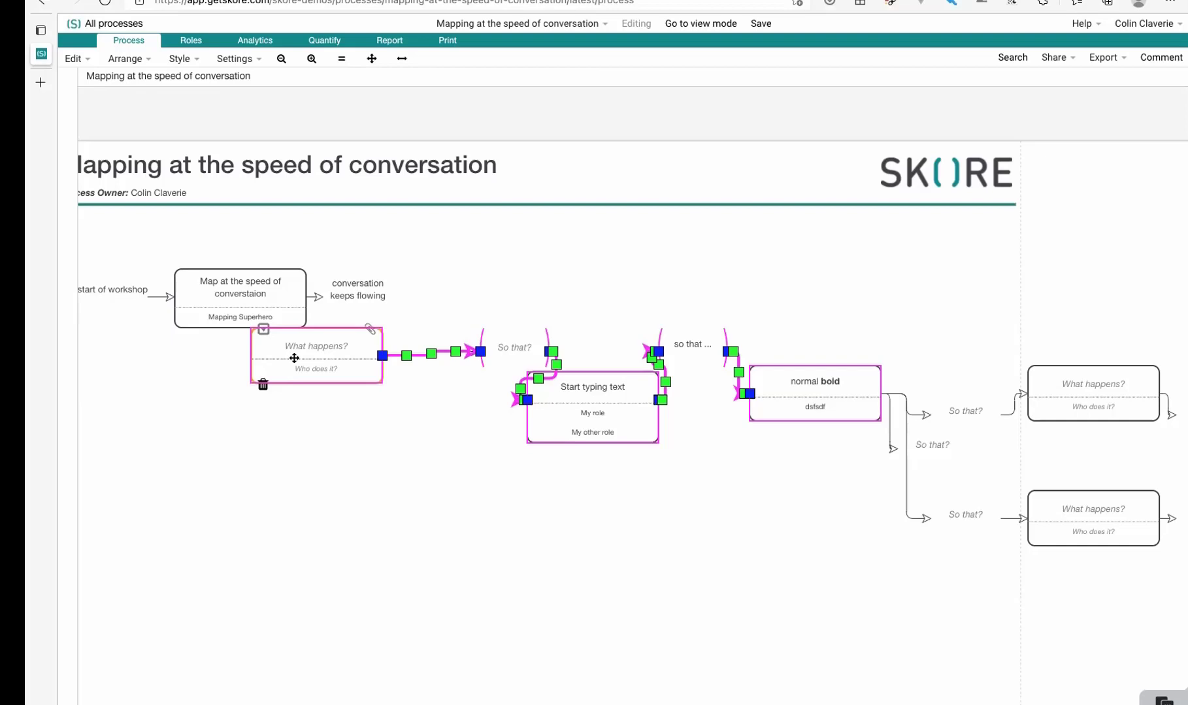
pyautogui.press('h')
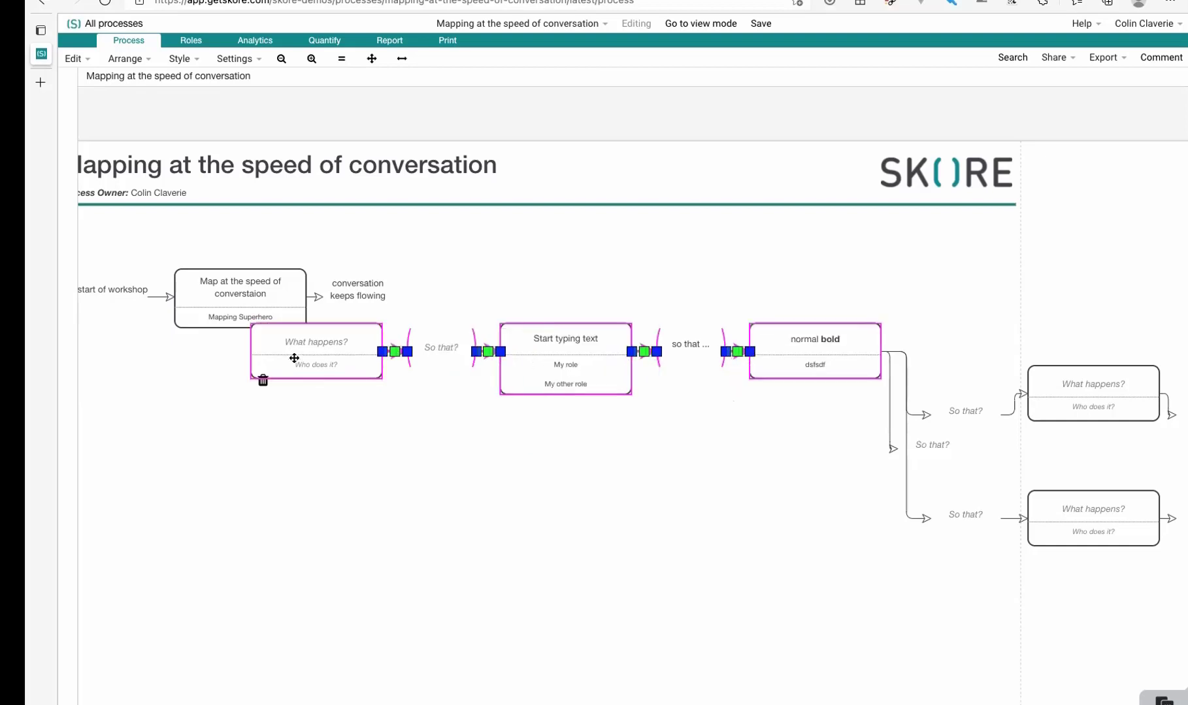
pyautogui.moveTo(306, 445); pyautogui.dragTo(306, 498)
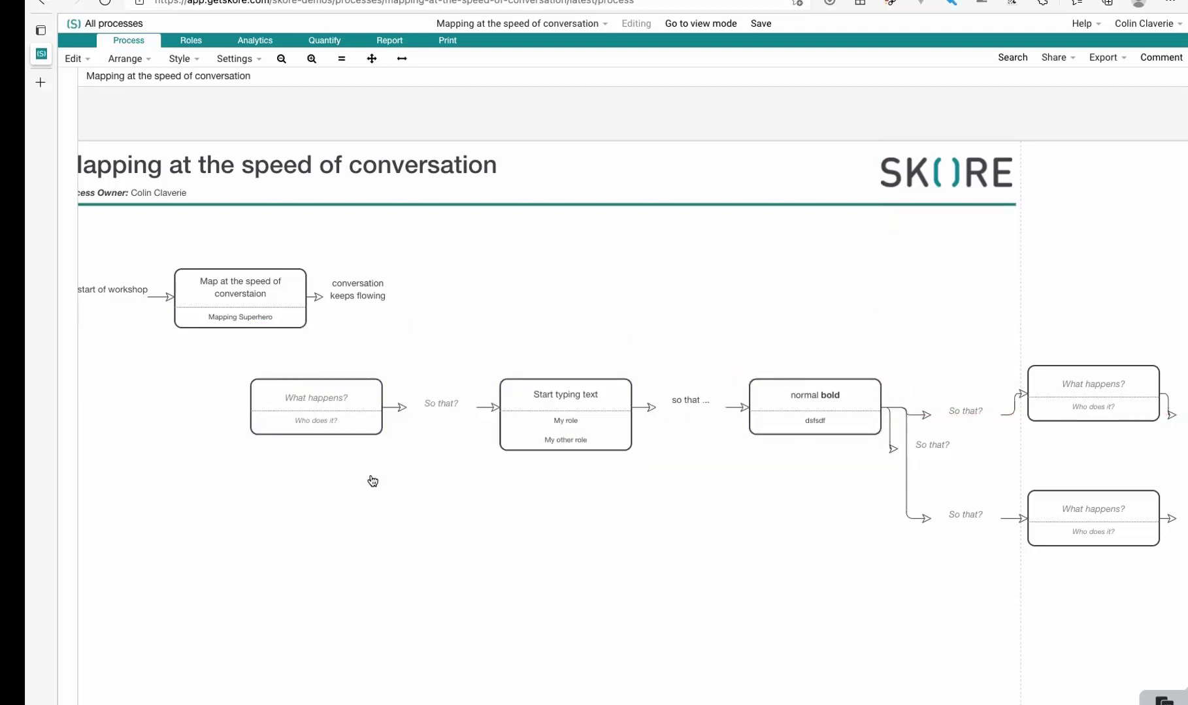
# Review the available alignment and spacing commands and their shortcuts for the chain's first whatbox
pyautogui.click(316, 405)
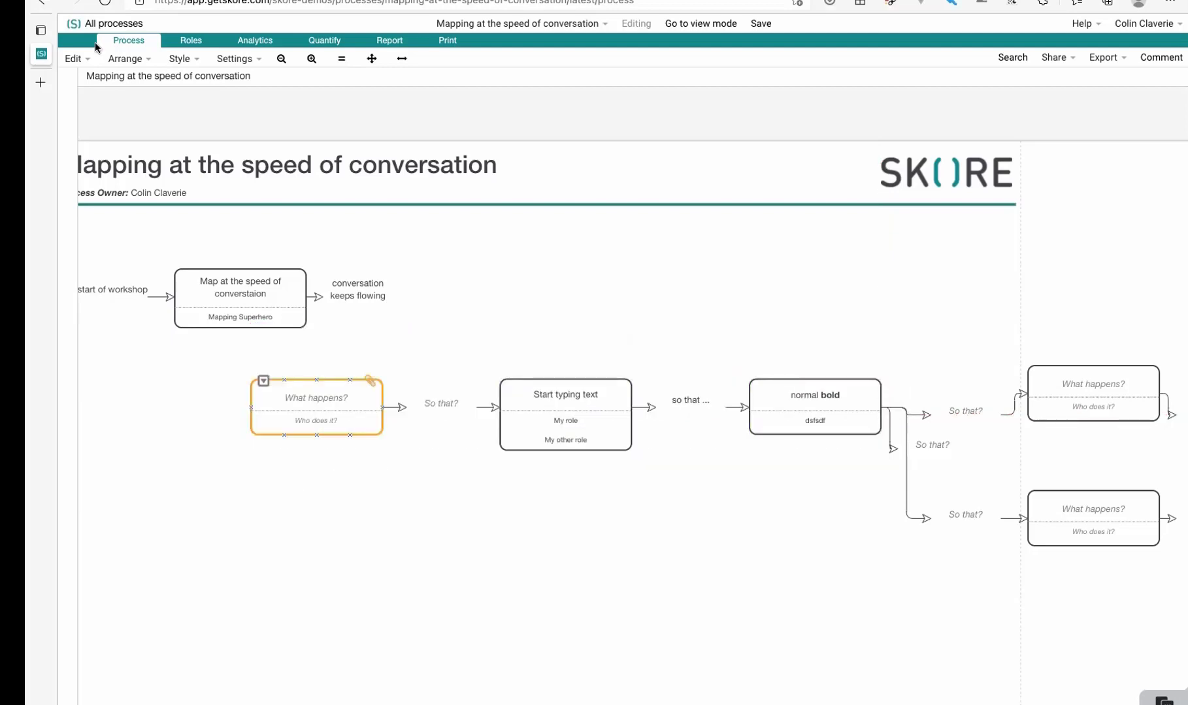
pyautogui.click(132, 60)
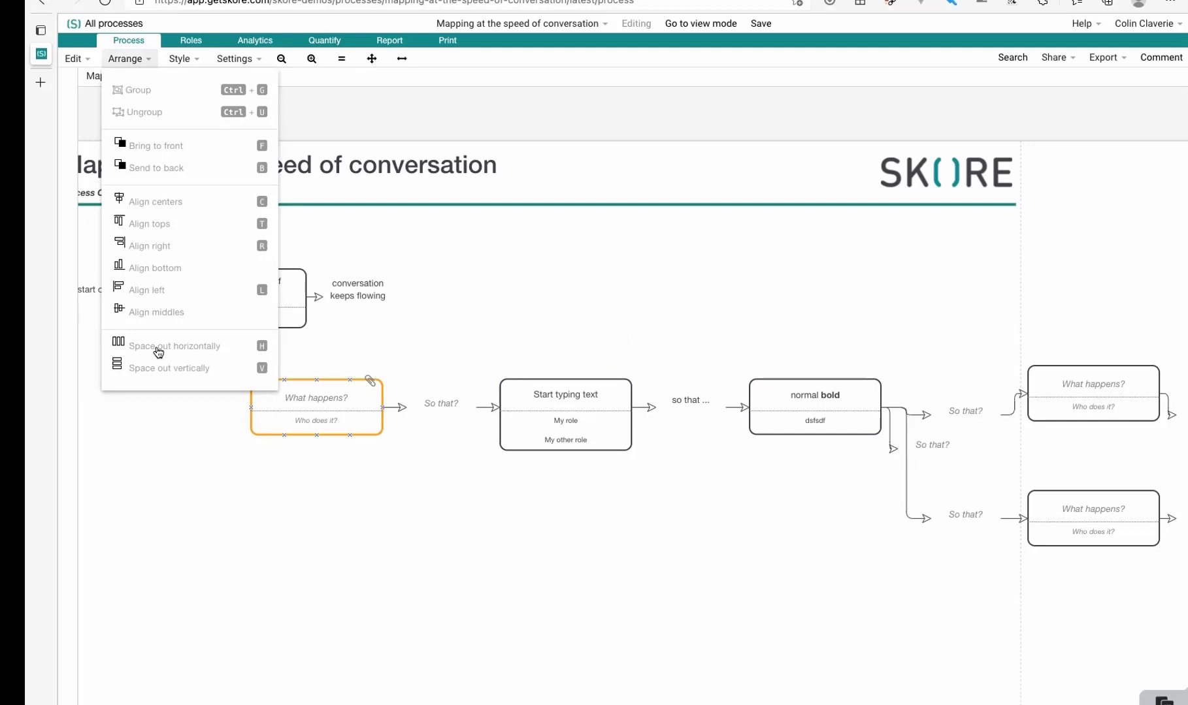
pyautogui.click(290, 333)
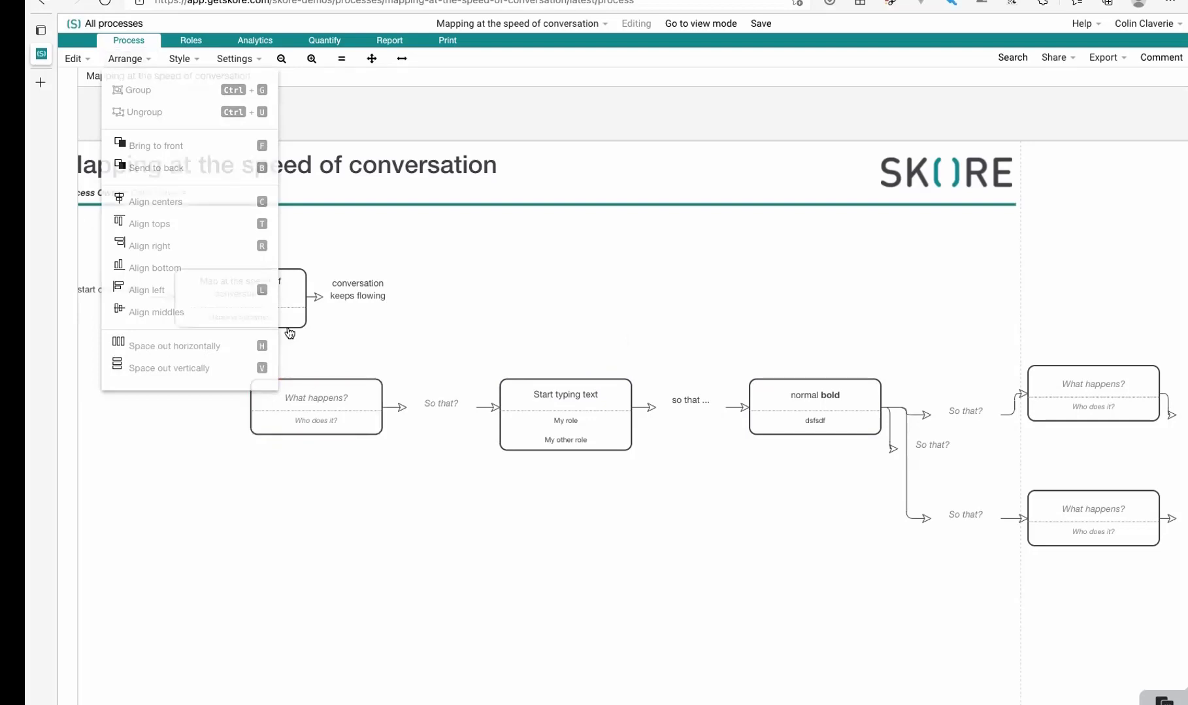
pyautogui.click(233, 303)
# Select the "Map at the speed of converstaion" whatbox together with the empty whatbox below it
pyautogui.click(302, 398)
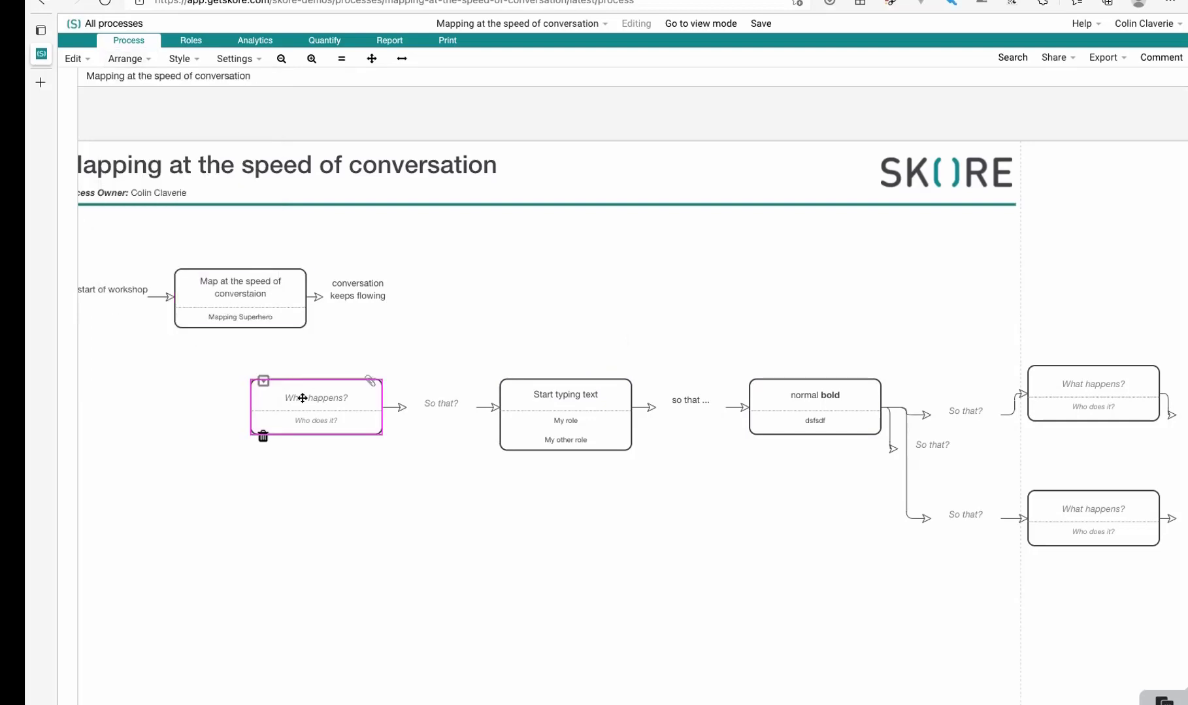
pyautogui.click(261, 325)
pyautogui.keyDown('shift'); pyautogui.click(282, 420); pyautogui.keyUp('shift')
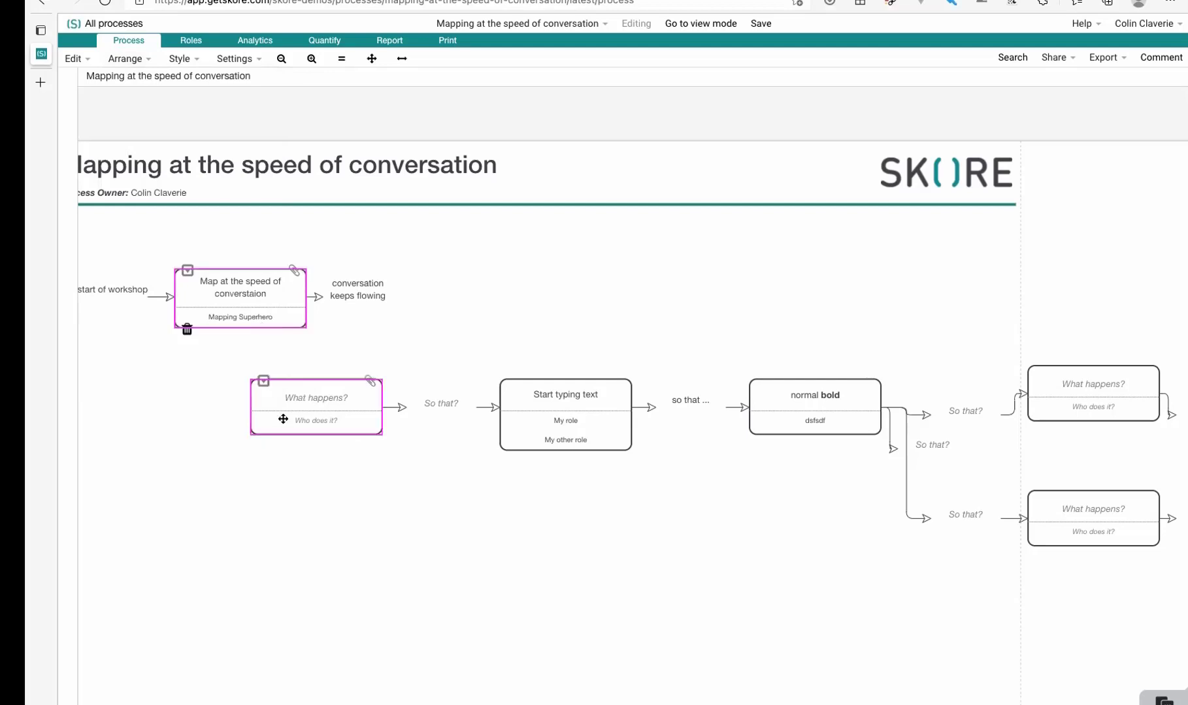
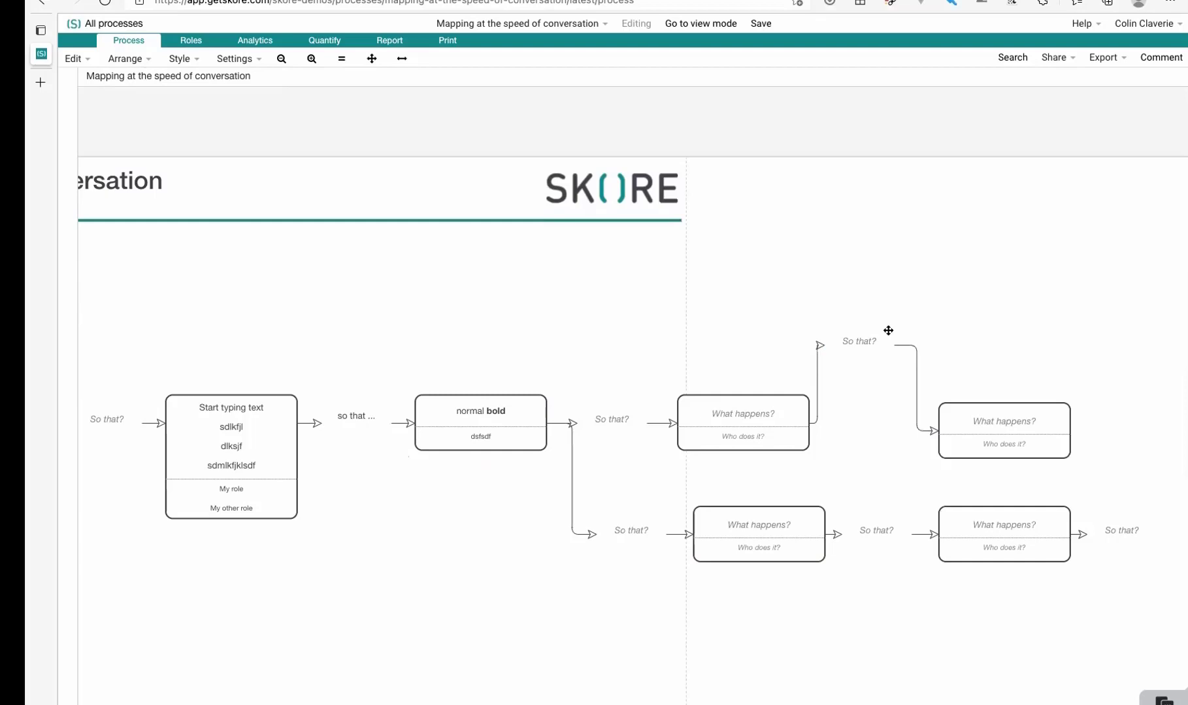
# Select the top branch's raised whybox first, add the whatboxes on both sides, and align all three to the whybox
pyautogui.keyDown('shift'); pyautogui.click(986, 419); pyautogui.keyUp('shift')
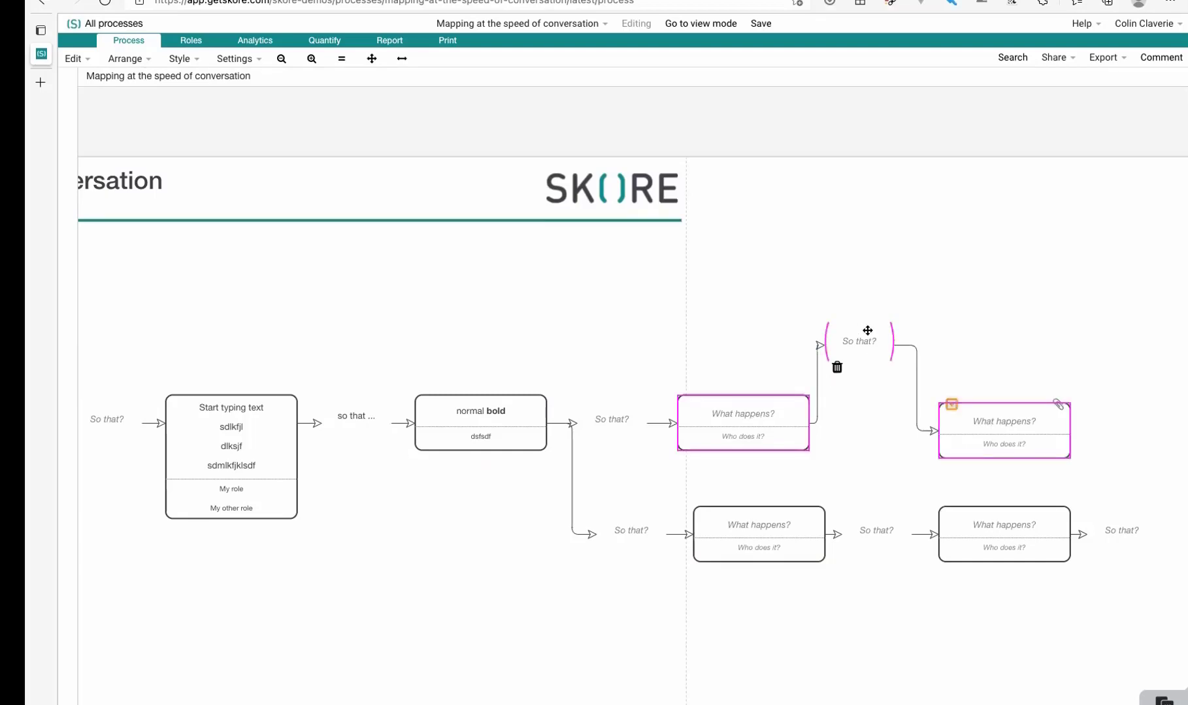
pyautogui.click(942, 317)
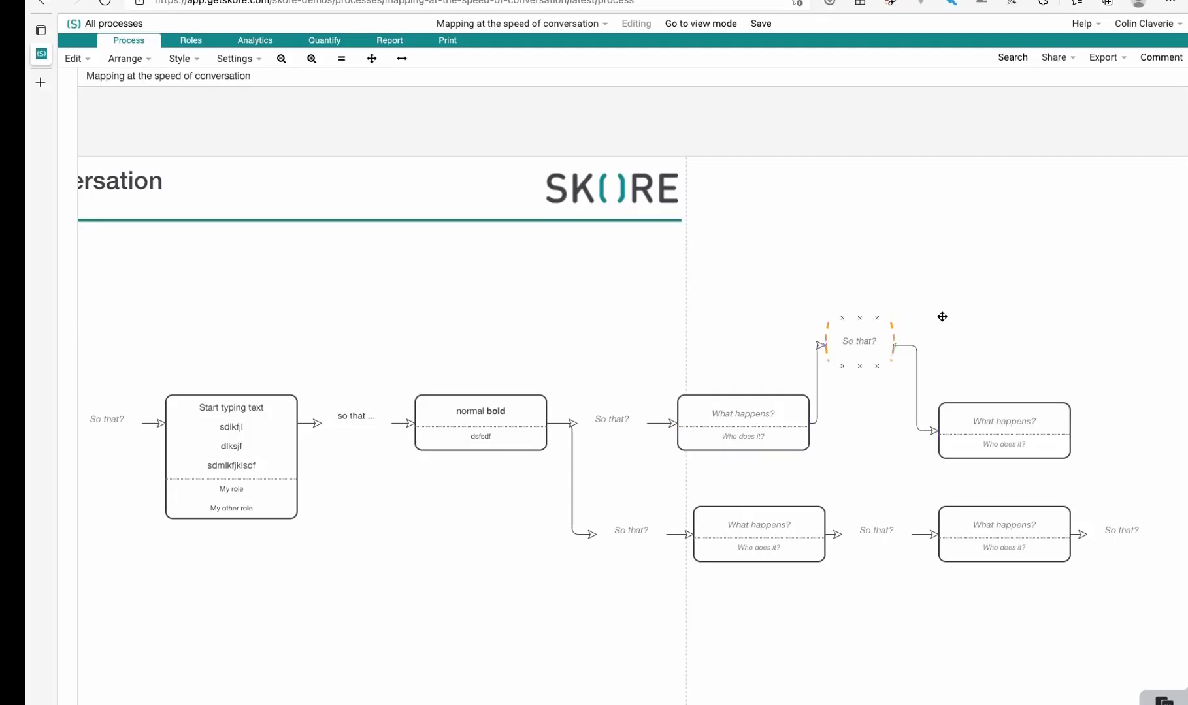
pyautogui.keyDown('shift'); pyautogui.click(756, 430); pyautogui.keyUp('shift')
pyautogui.keyDown('shift'); pyautogui.click(1029, 434); pyautogui.keyUp('shift')
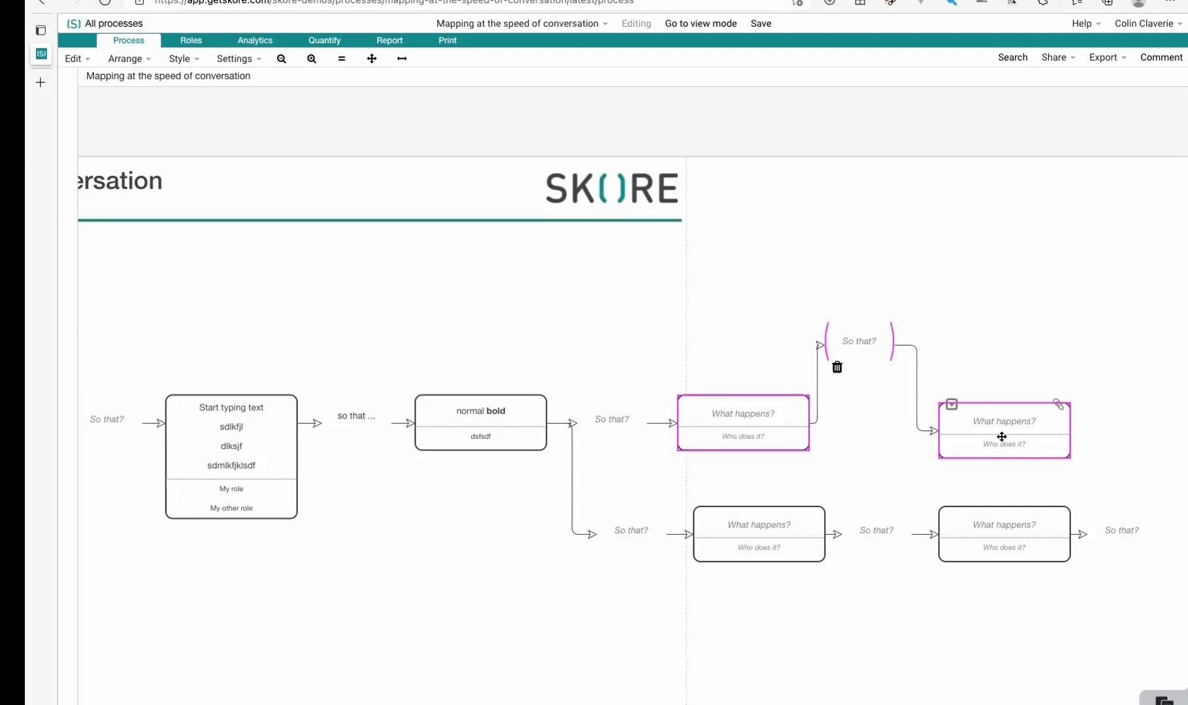
pyautogui.click(861, 339)
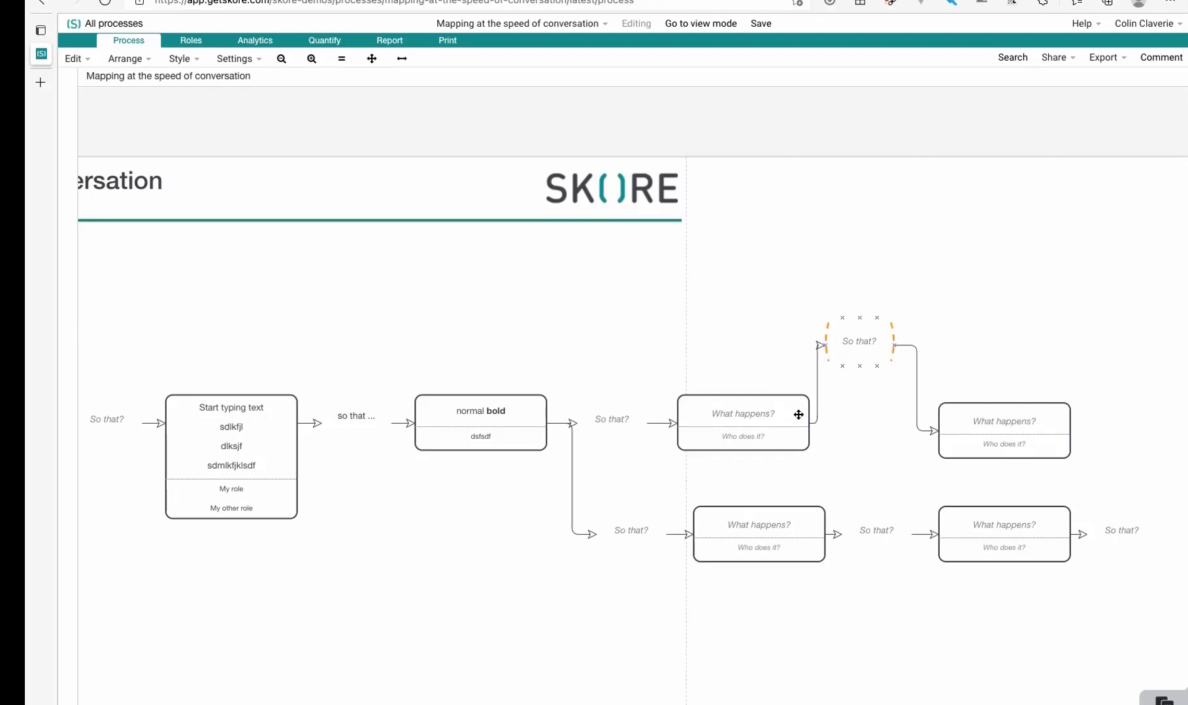
pyautogui.keyDown('shift'); pyautogui.click(798, 414); pyautogui.keyUp('shift')
pyautogui.keyDown('shift'); pyautogui.click(1029, 435); pyautogui.keyUp('shift')
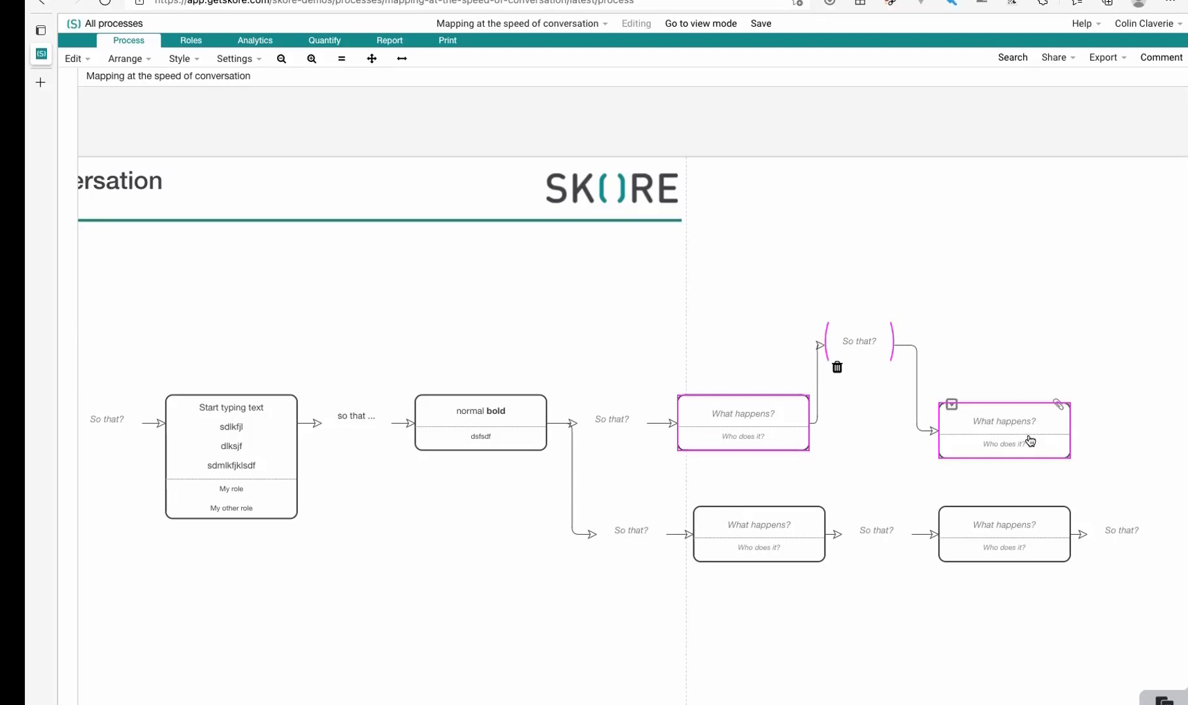
pyautogui.press('h')
# Move the top branch's whybox and both neighbouring whatboxes down to uneven heights
pyautogui.click(826, 341)
pyautogui.moveTo(859, 341); pyautogui.dragTo(859, 396)
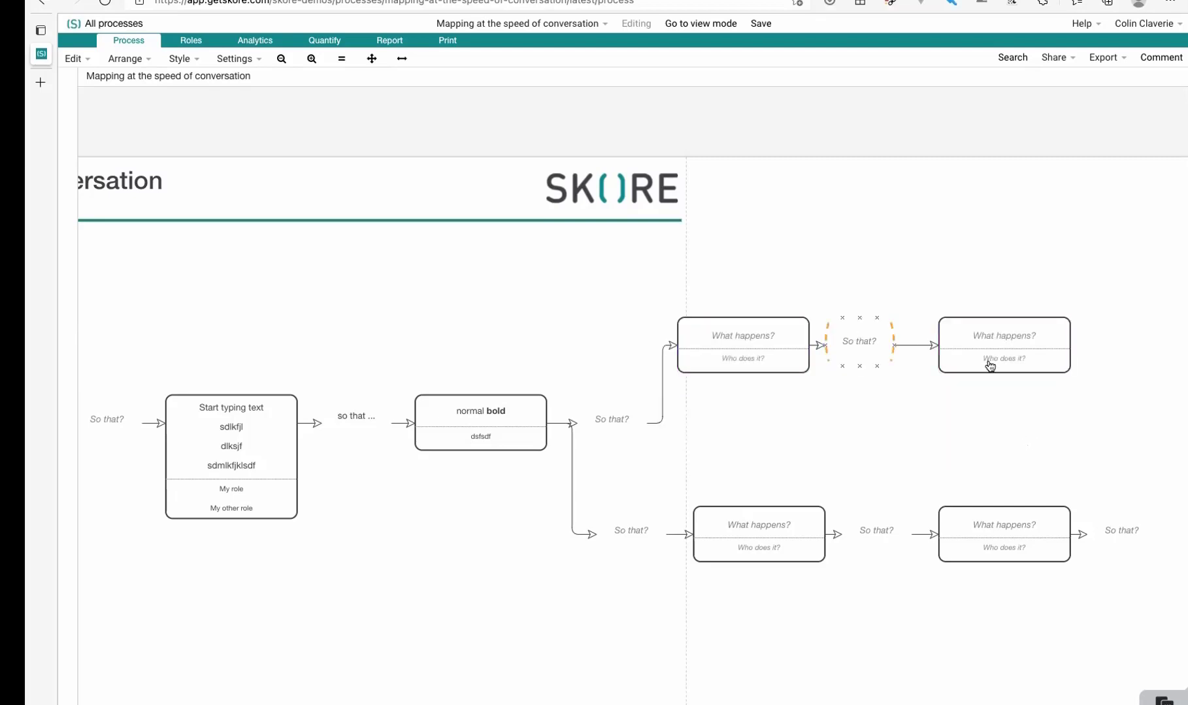
pyautogui.moveTo(762, 355); pyautogui.dragTo(852, 398)
pyautogui.click(1023, 338)
pyautogui.moveTo(1022, 390); pyautogui.dragTo(1022, 406)
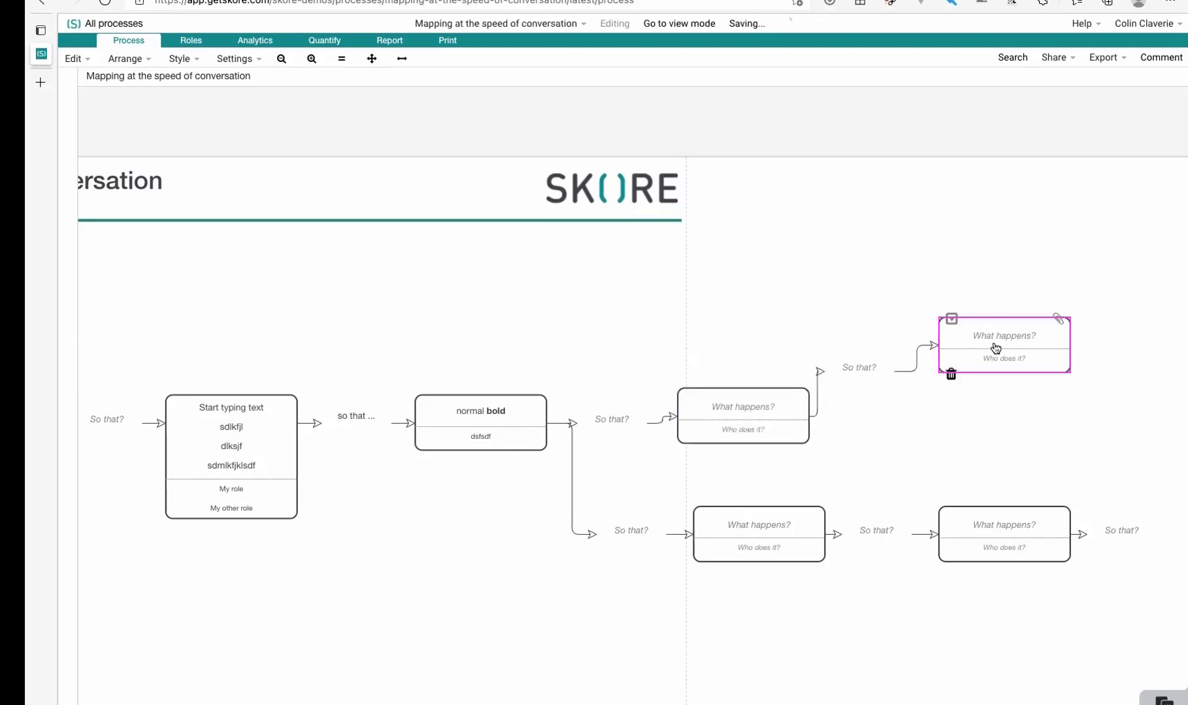
# Area-select the top branch's whybox and two whatboxes, starting from the upper outer corner, and align them horizontally
pyautogui.moveTo(1056, 314); pyautogui.dragTo(751, 441)
pyautogui.moveTo(1007, 318); pyautogui.dragTo(736, 458)
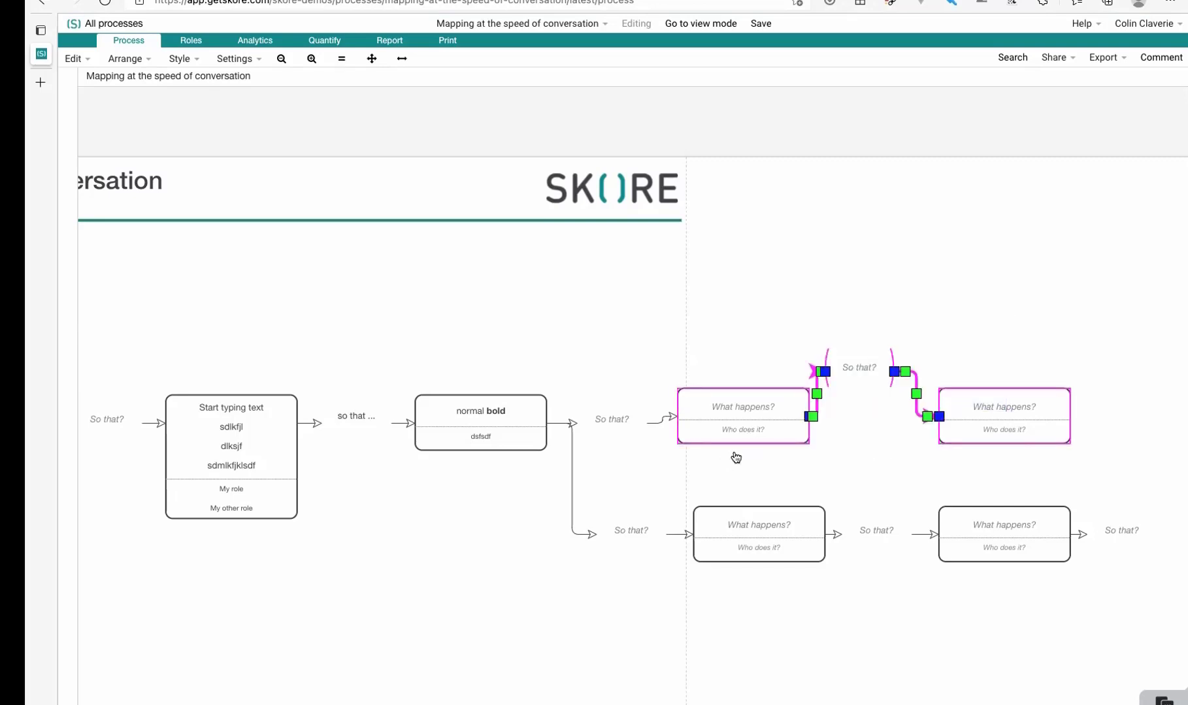
pyautogui.press('h')
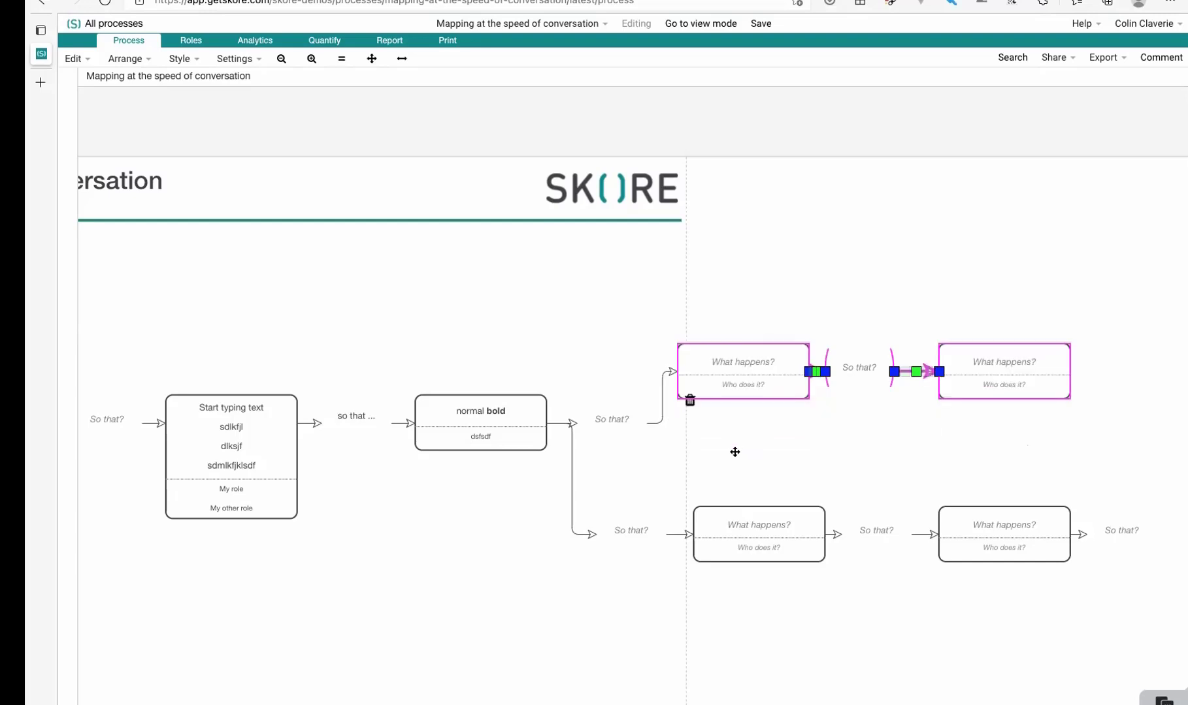
pyautogui.click(892, 455)
pyautogui.moveTo(1042, 299); pyautogui.dragTo(762, 411)
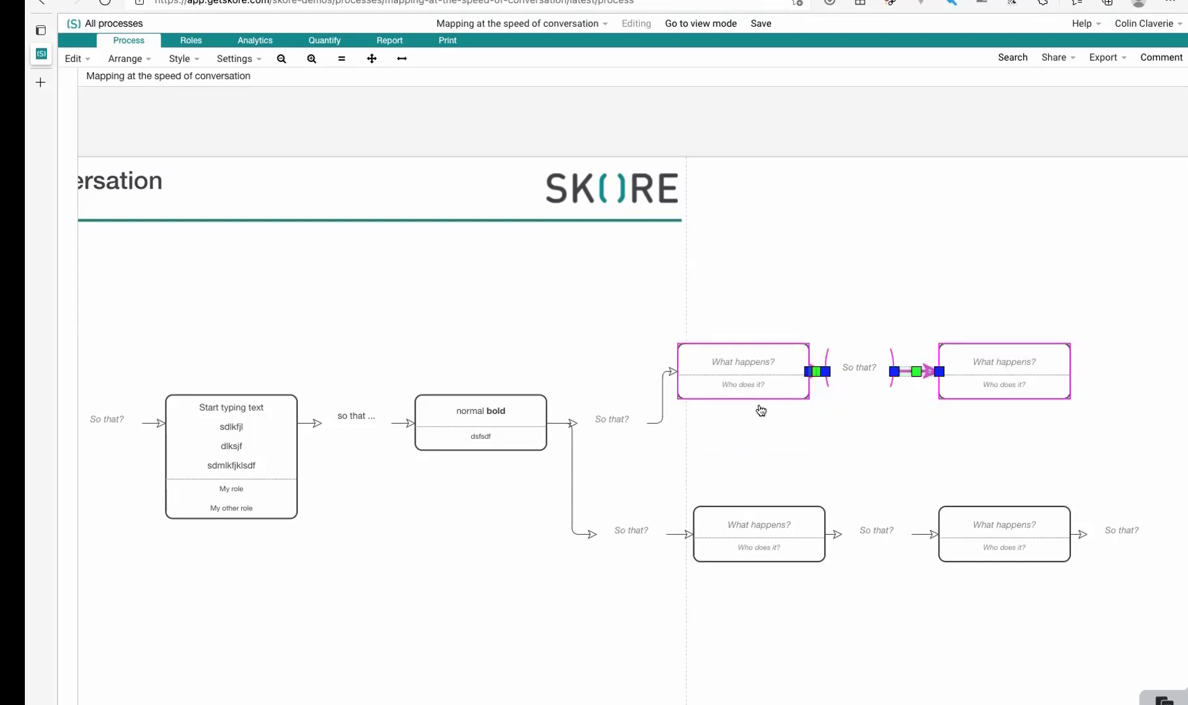
pyautogui.click(888, 423)
# Offset the top branch's whybox upward and its last whatbox downward, and align the group to the whybox again
pyautogui.moveTo(855, 369); pyautogui.dragTo(859, 349)
pyautogui.moveTo(1000, 366); pyautogui.dragTo(982, 335)
pyautogui.moveTo(1052, 313); pyautogui.dragTo(732, 443)
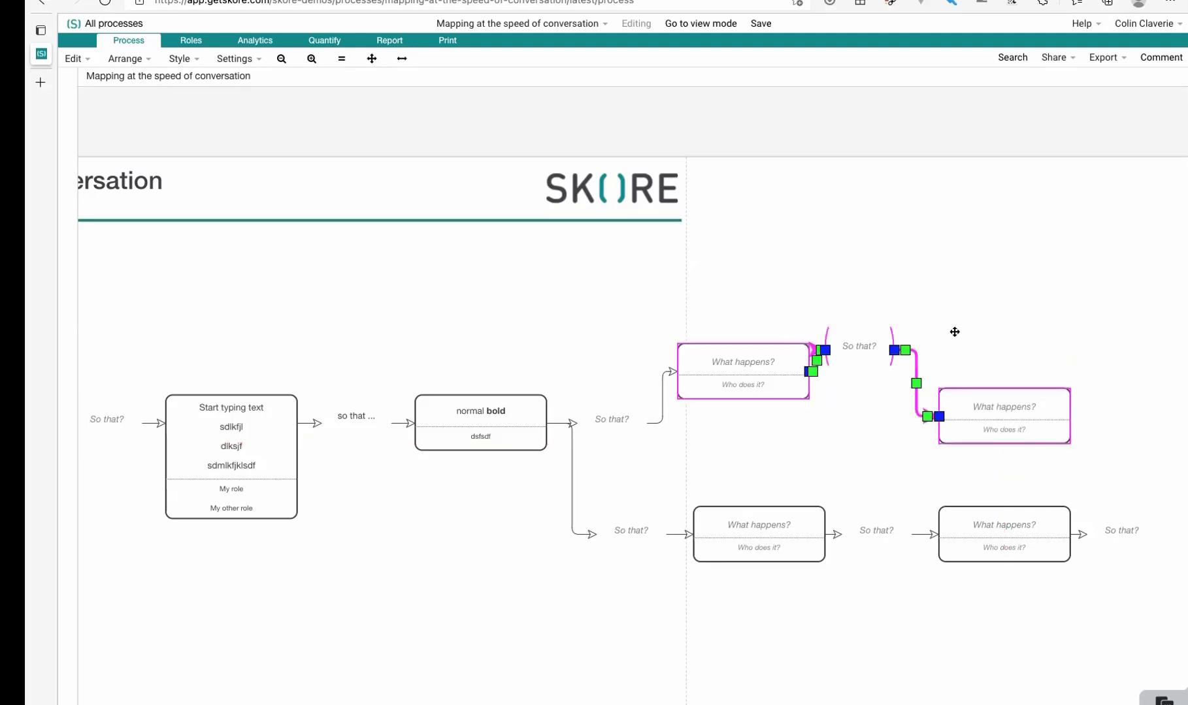
pyautogui.press('h')
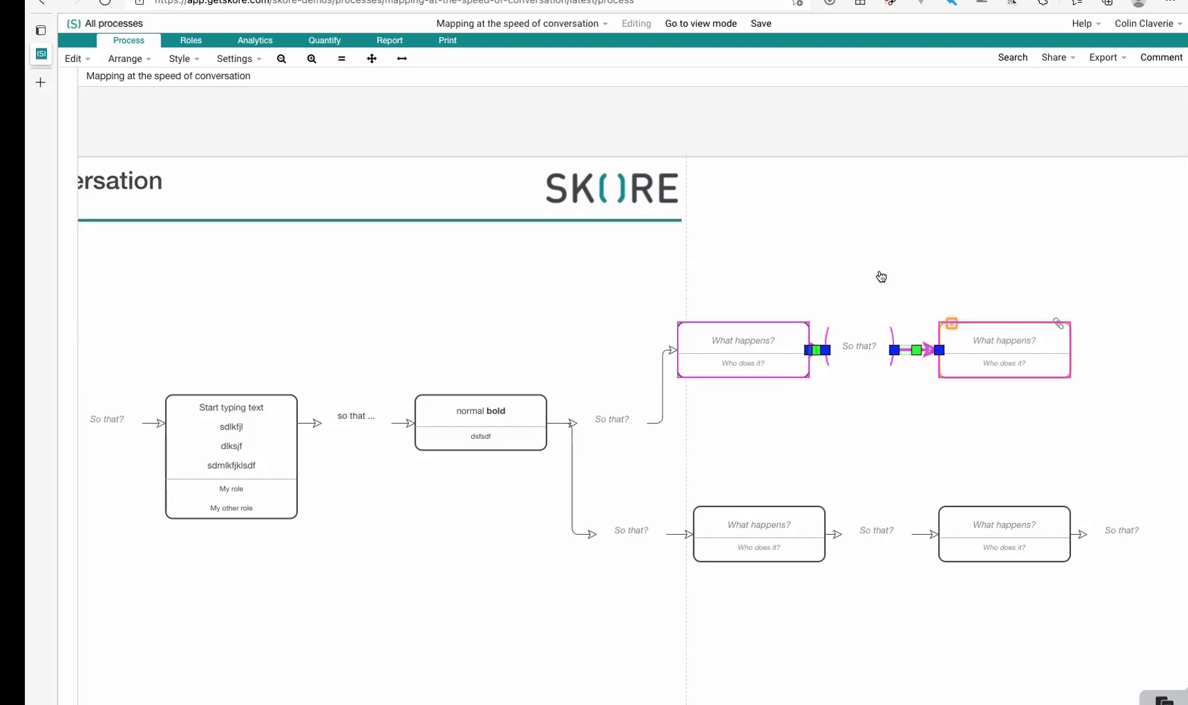
# Lower the top branch's two whatboxes beneath the level of the whybox between them
pyautogui.click(761, 350)
pyautogui.moveTo(761, 350); pyautogui.dragTo(995, 394)
pyautogui.click(909, 318)
# Select the top branch's first whatbox, add the whybox and last whatbox, and align all three to the first whatbox
pyautogui.click(761, 399)
pyautogui.keyDown('shift'); pyautogui.click(849, 348); pyautogui.keyUp('shift')
pyautogui.keyDown('shift'); pyautogui.click(992, 397); pyautogui.keyUp('shift')
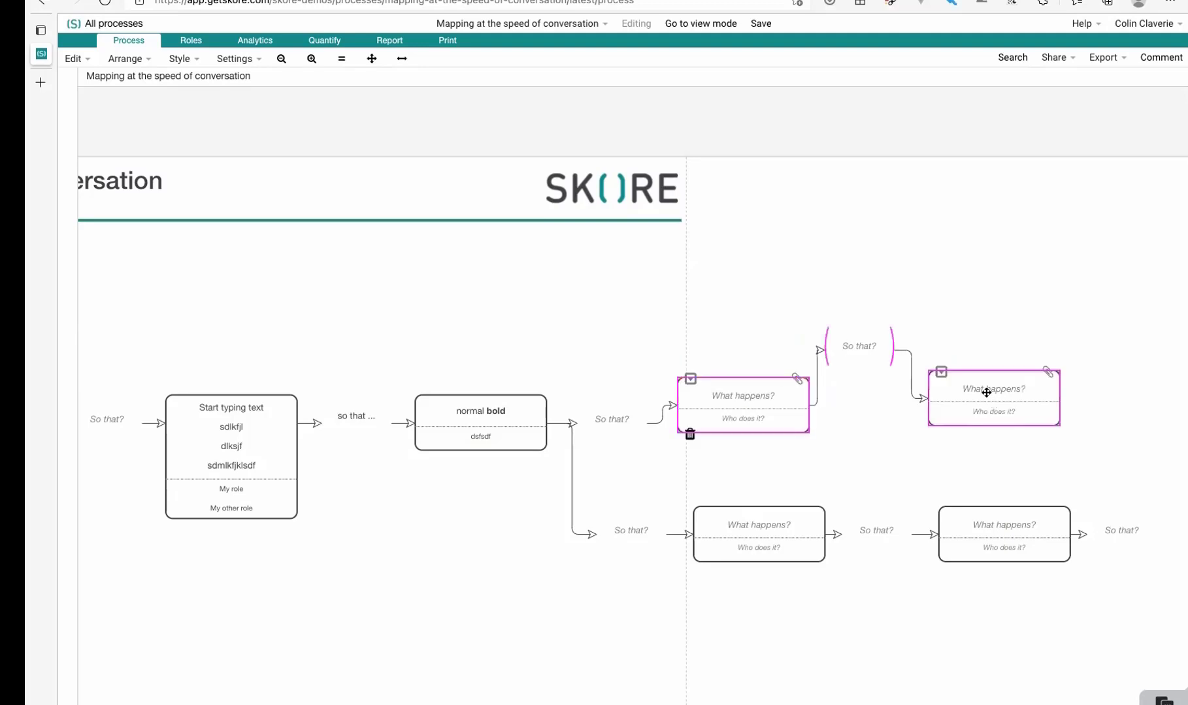
pyautogui.press('h')
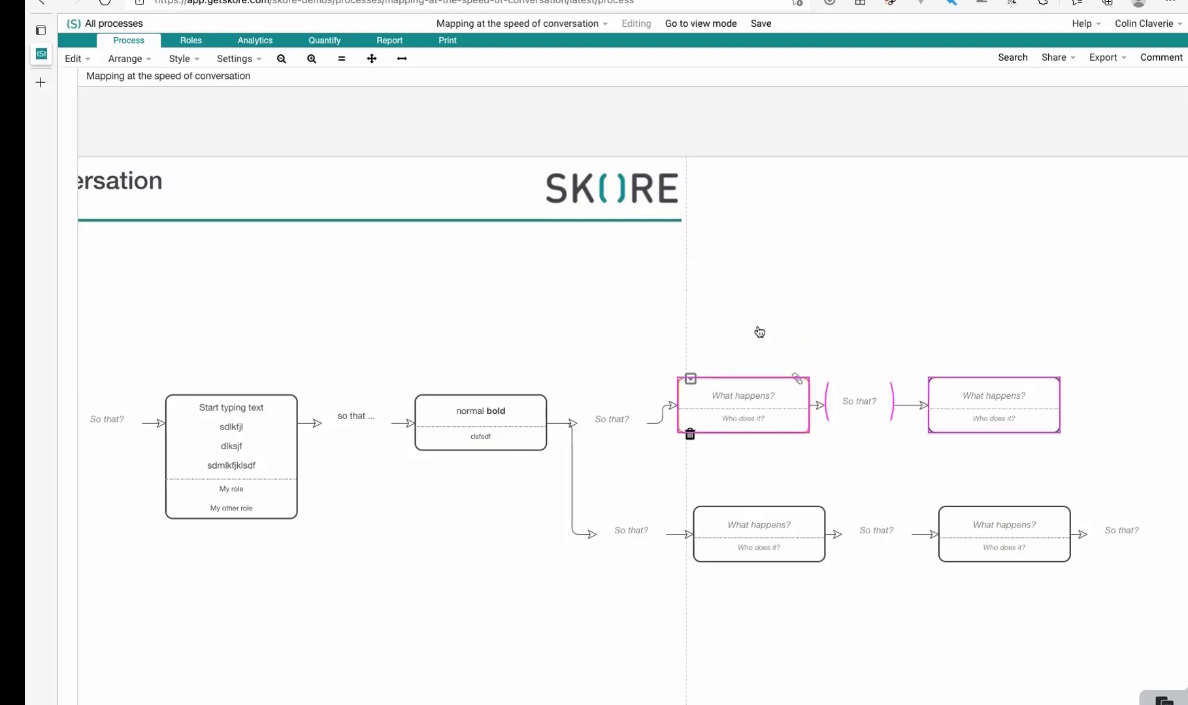
pyautogui.click(753, 401)
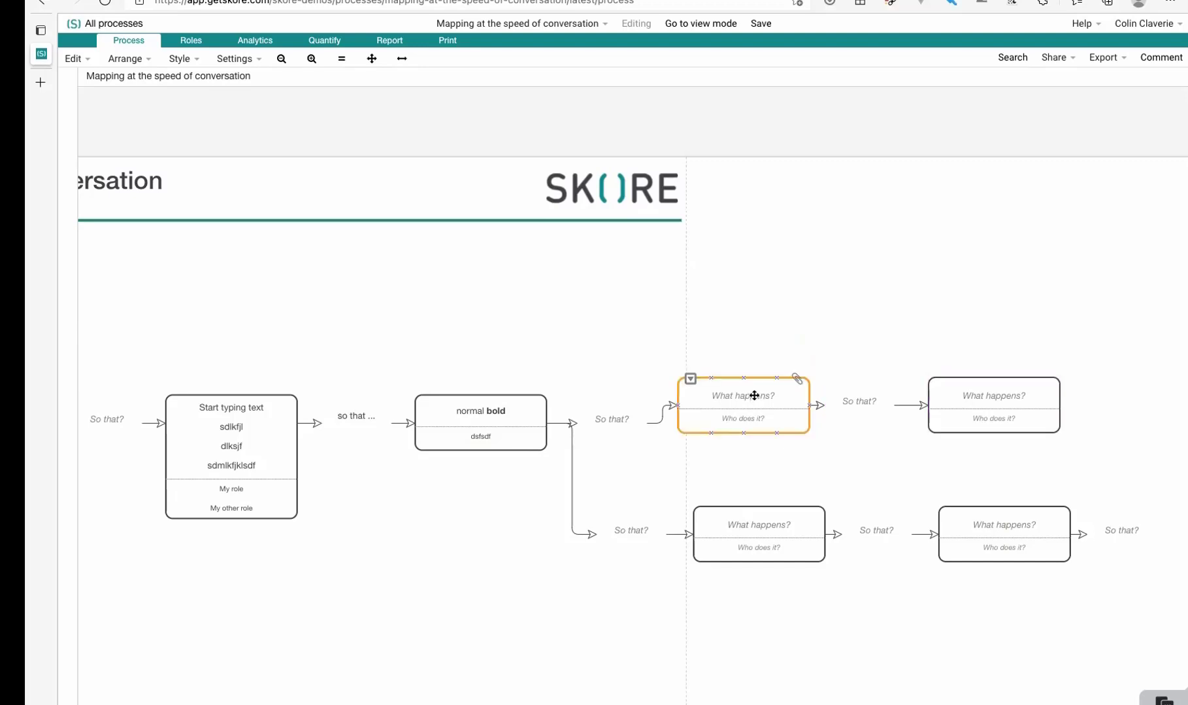
pyautogui.click(752, 344)
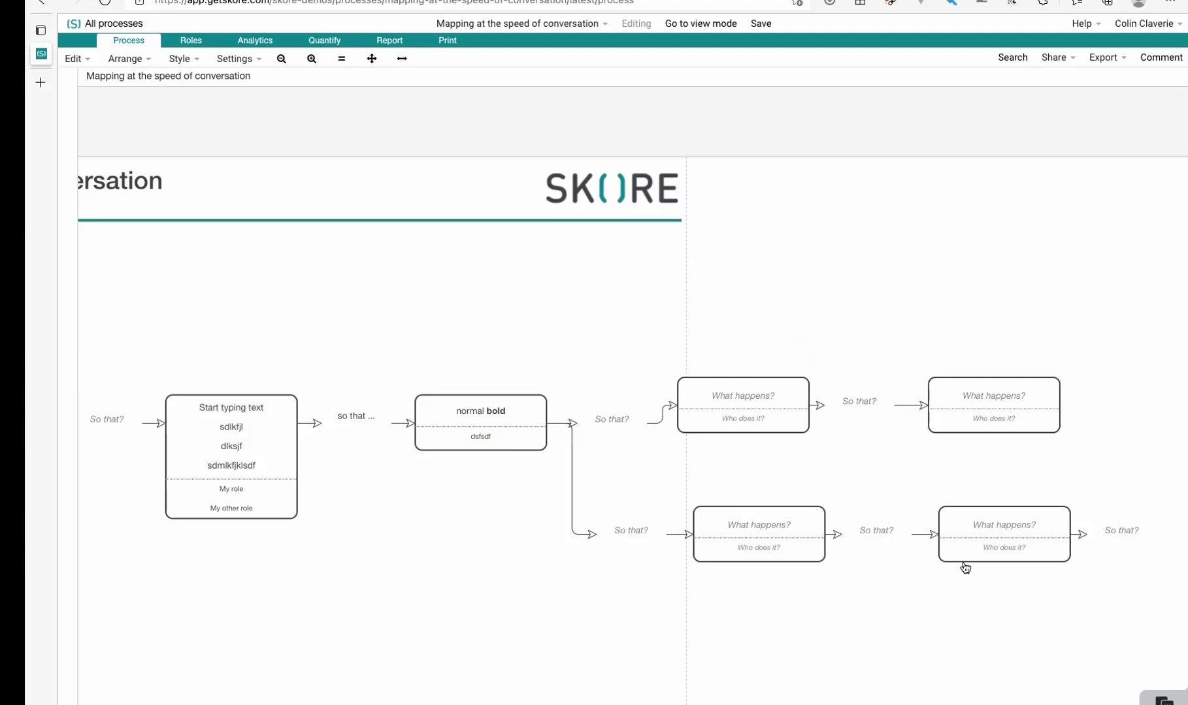
# Select the whole lower branch and move it slightly further down from the top branch
pyautogui.moveTo(1114, 614); pyautogui.dragTo(841, 504)
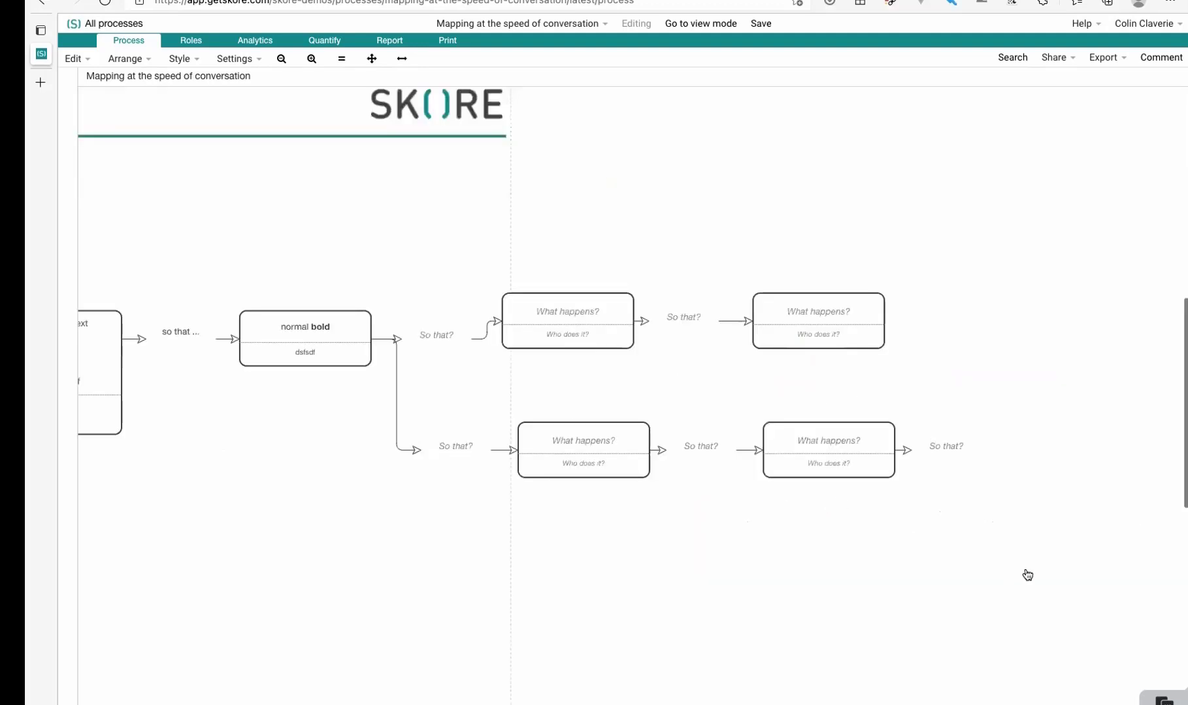
pyautogui.hscroll(-1, 1028, 575)
pyautogui.scroll(1, 1027, 575)
pyautogui.moveTo(1039, 575); pyautogui.dragTo(578, 449)
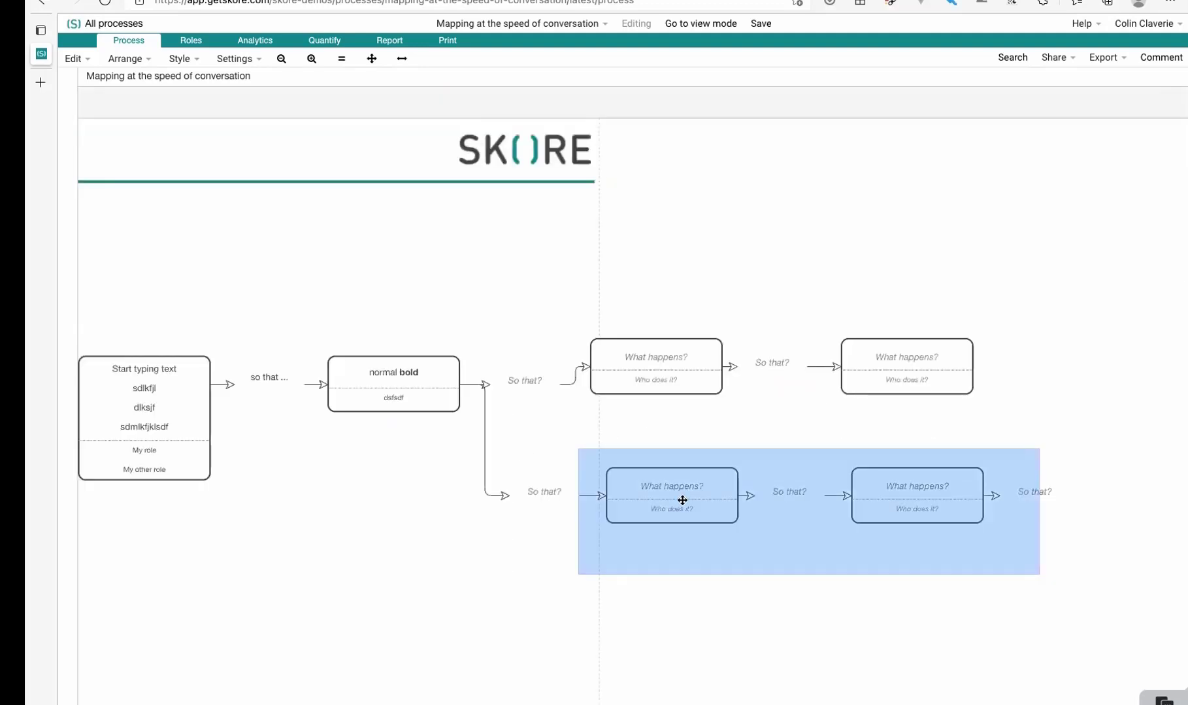
pyautogui.moveTo(682, 501); pyautogui.dragTo(684, 526)
pyautogui.click(707, 432)
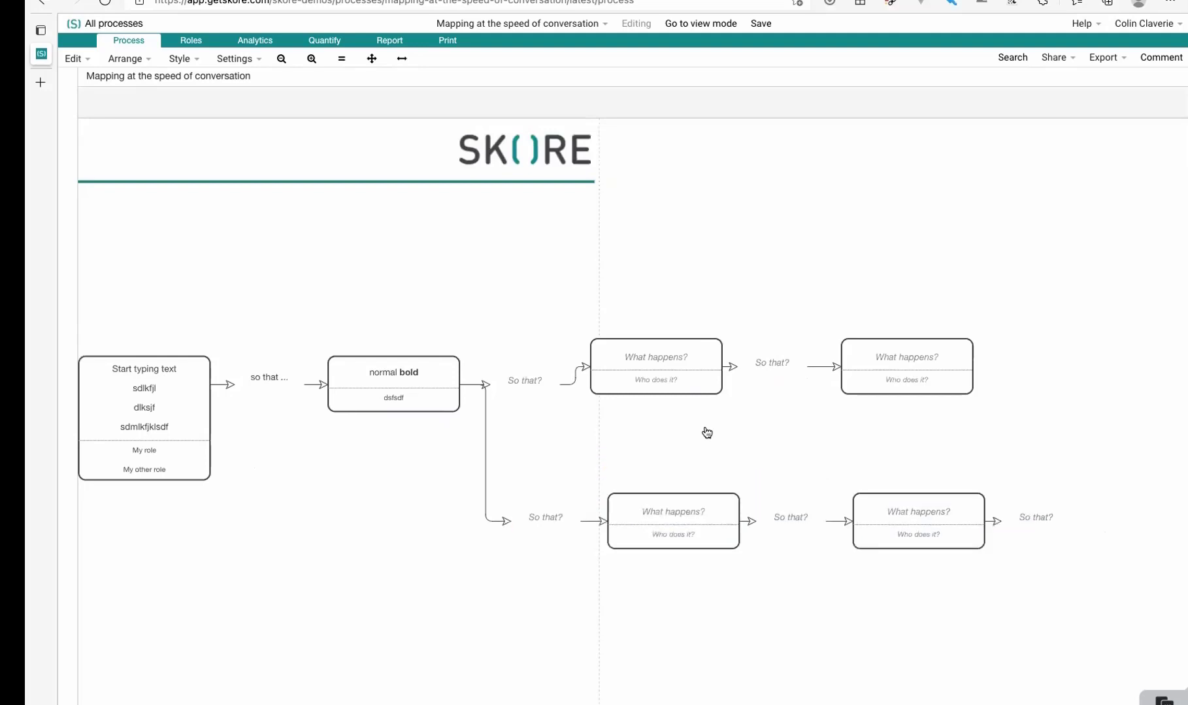
# Select the top branch's first whybox with everything downstream of it and align the boxes horizontally to that whybox
pyautogui.click(526, 386)
pyautogui.click(525, 385)
pyautogui.hotkey('ctrl', 'shift', 'Right')
pyautogui.press('h')
pyautogui.click(761, 432)
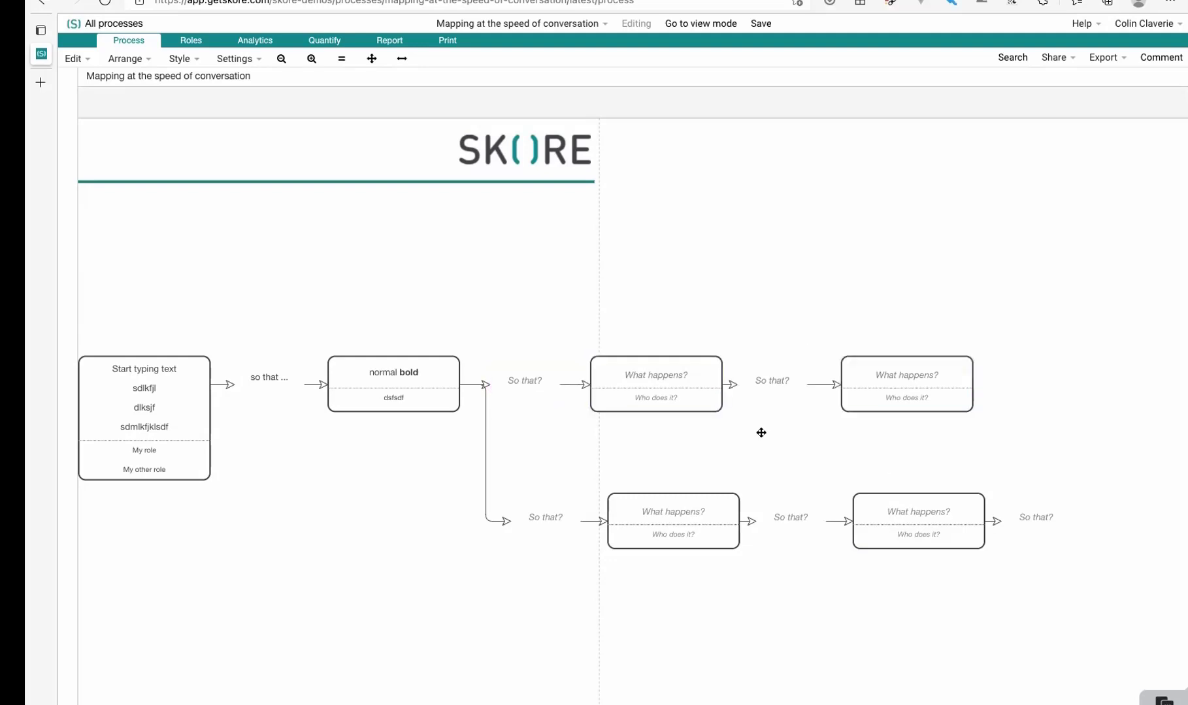
# Raise the top branch's two whatboxes and the whybox between them, then align them horizontally to the branch's first whybox
pyautogui.moveTo(901, 386); pyautogui.dragTo(907, 318)
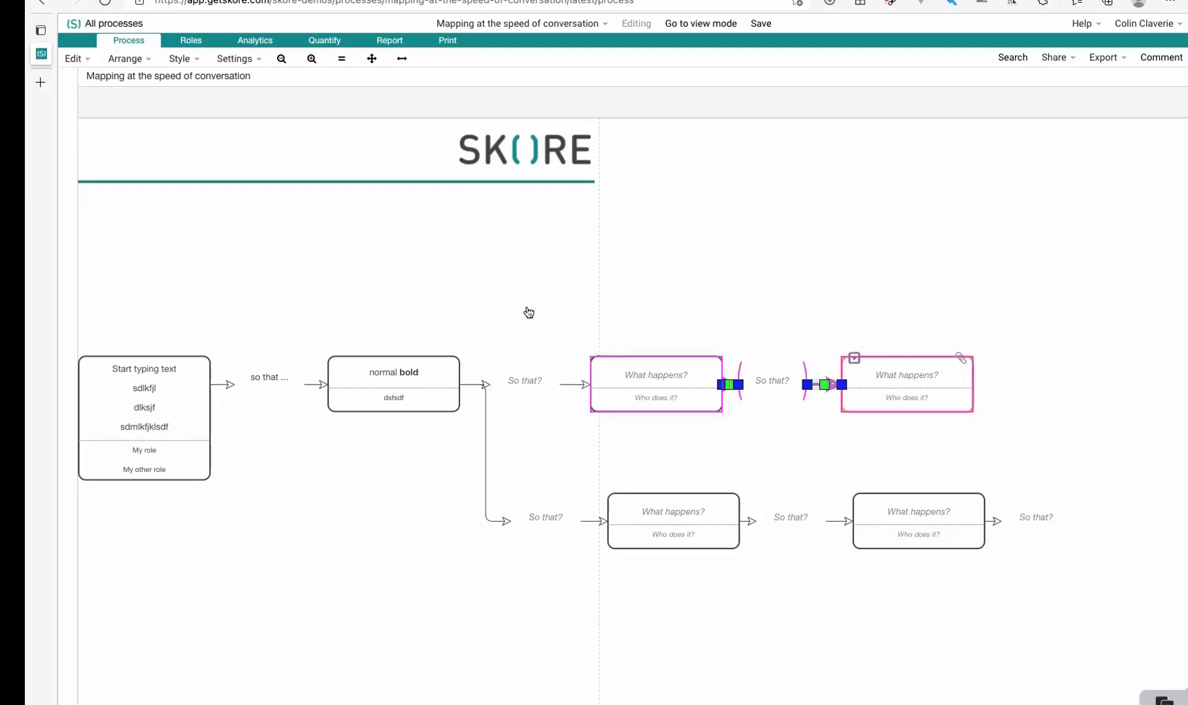
pyautogui.moveTo(522, 386); pyautogui.dragTo(548, 283)
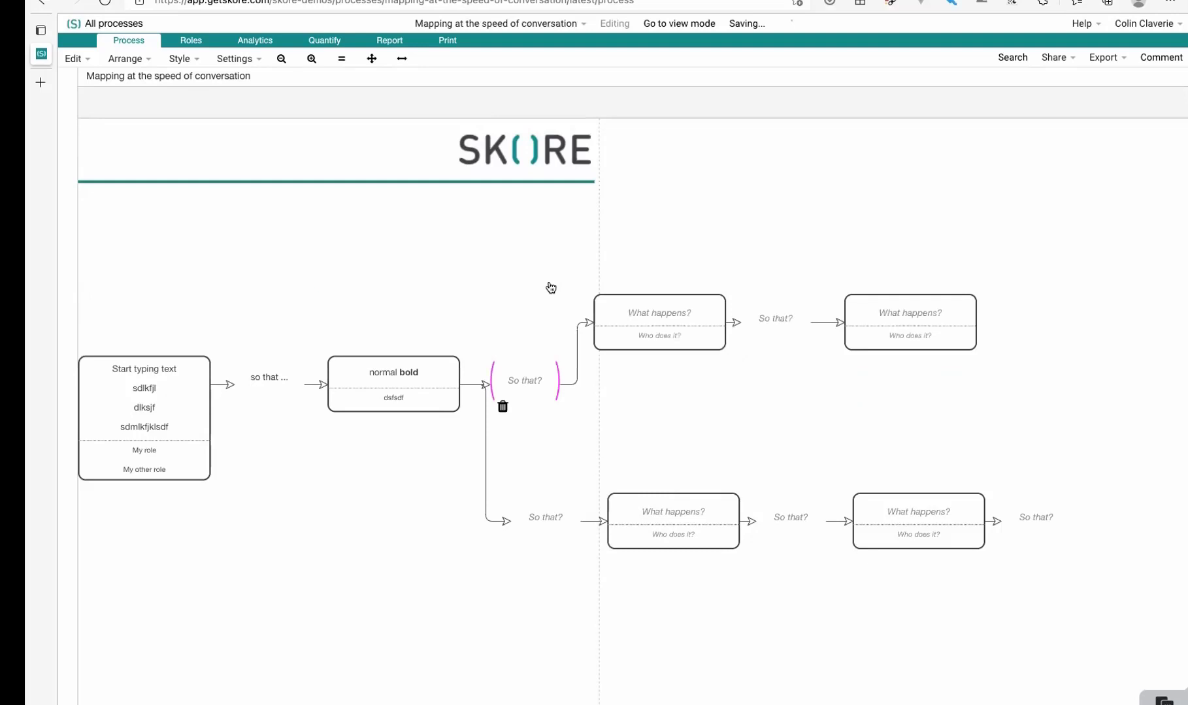
pyautogui.moveTo(631, 259); pyautogui.dragTo(965, 423)
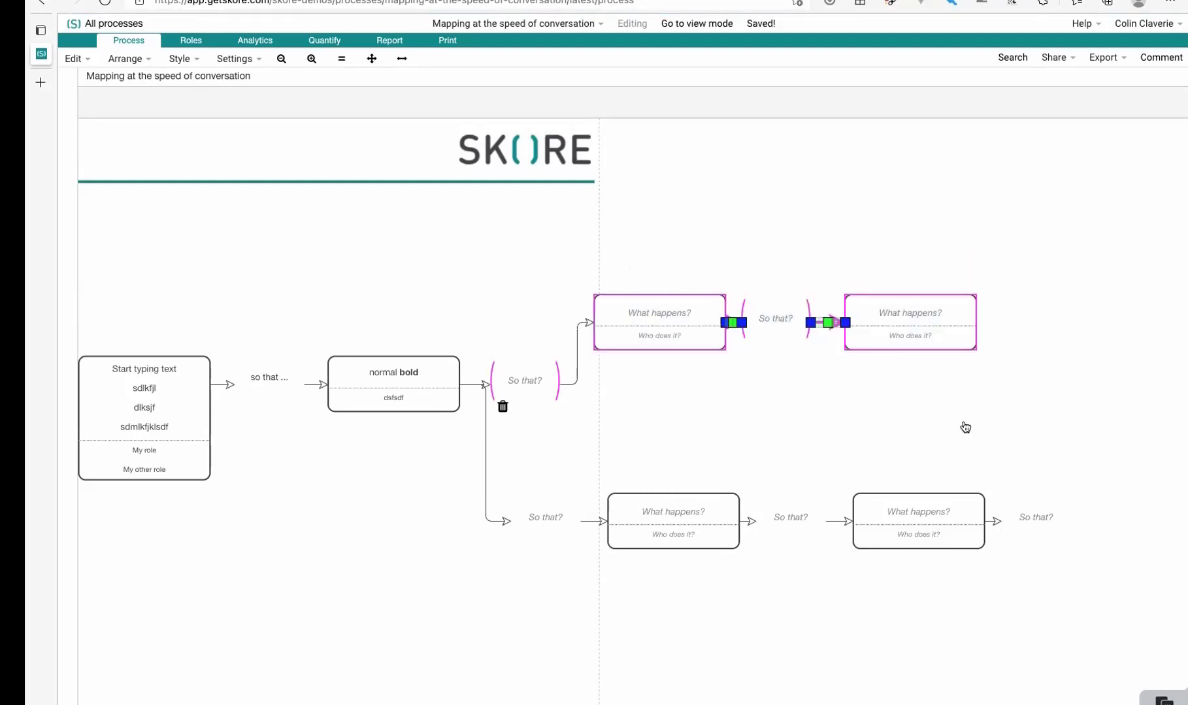
pyautogui.press('h')
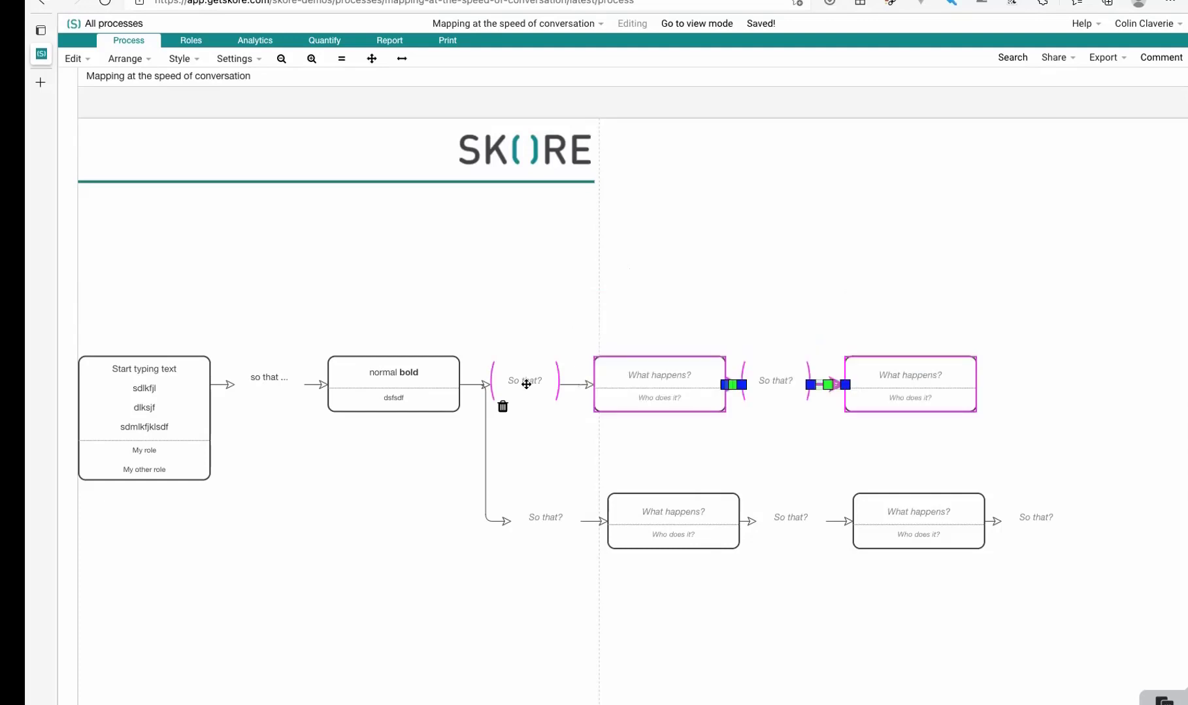
pyautogui.click(566, 325)
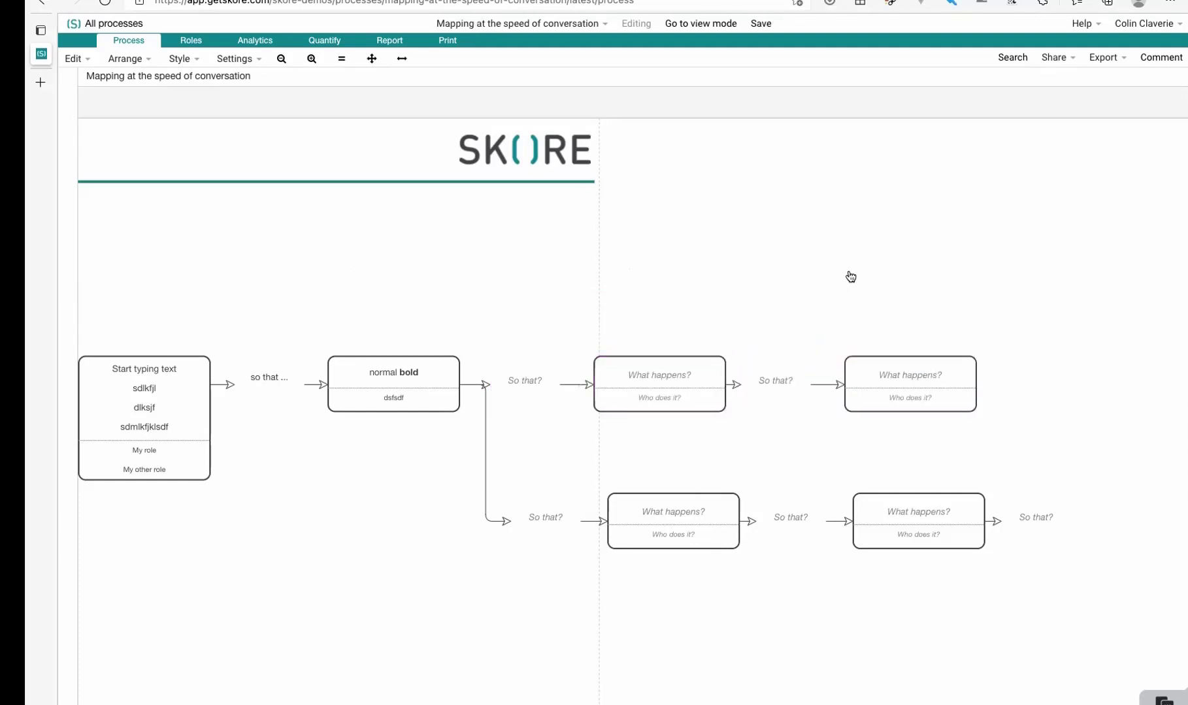
# Add a whybox reading "recevied feedback from user" below "start of workshop" and connect it to the "Map at the speed of converstaion" whatbox
pyautogui.hscroll(-7, 850, 278)
pyautogui.hscroll(-3, 795, 294)
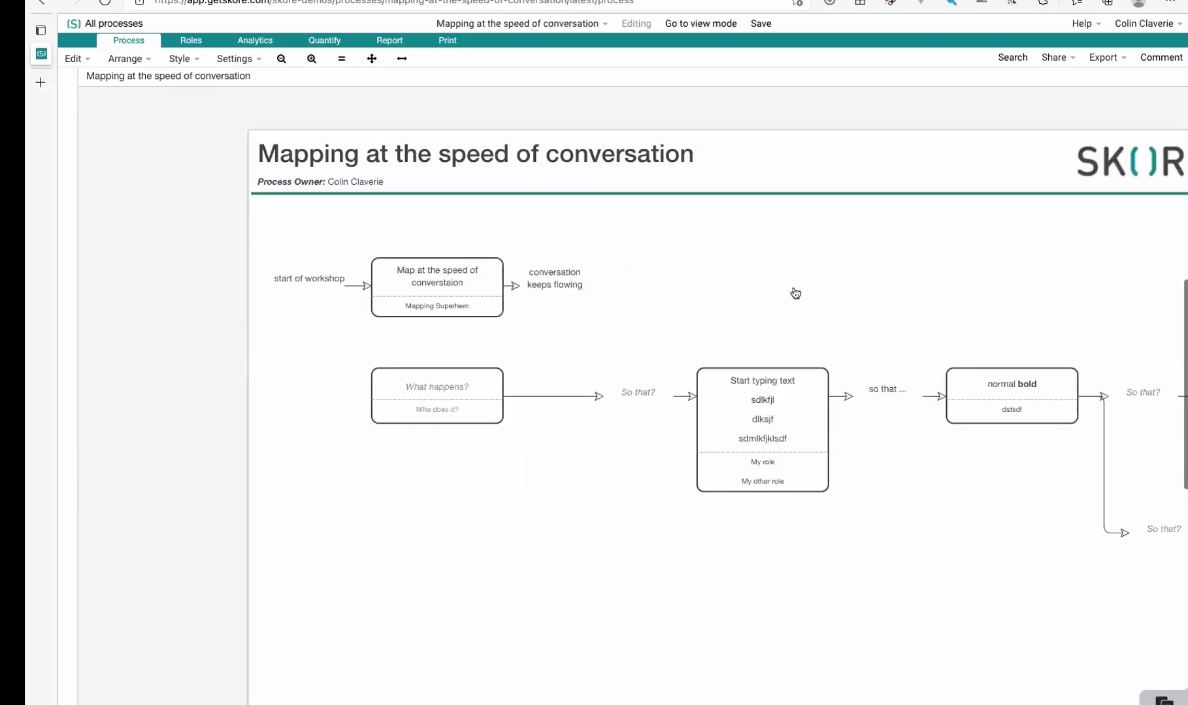
pyautogui.click(383, 264)
pyautogui.press('Left')
pyautogui.click(312, 342)
pyautogui.doubleClick(311, 341)
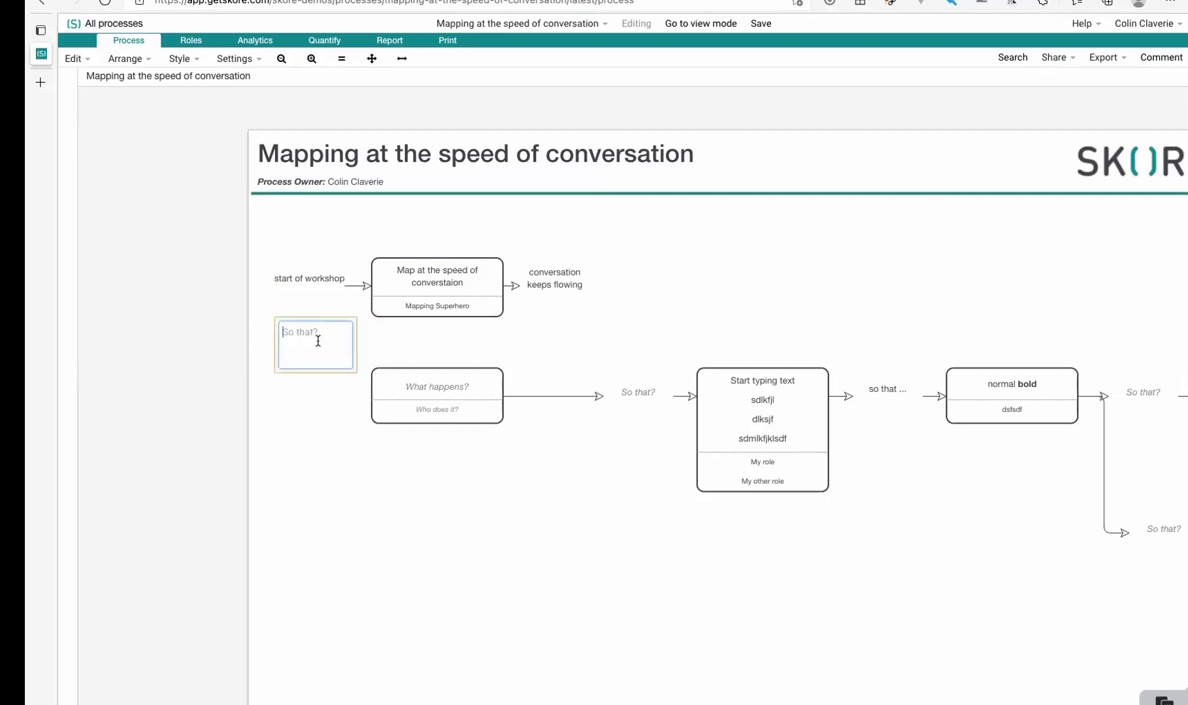
pyautogui.write('recevied feedback from user')
pyautogui.click(364, 353)
pyautogui.moveTo(341, 346); pyautogui.dragTo(371, 286)
# Create a detailed view for the "Map at the speed of converstaion" whatbox
pyautogui.click(382, 268)
pyautogui.click(383, 262)
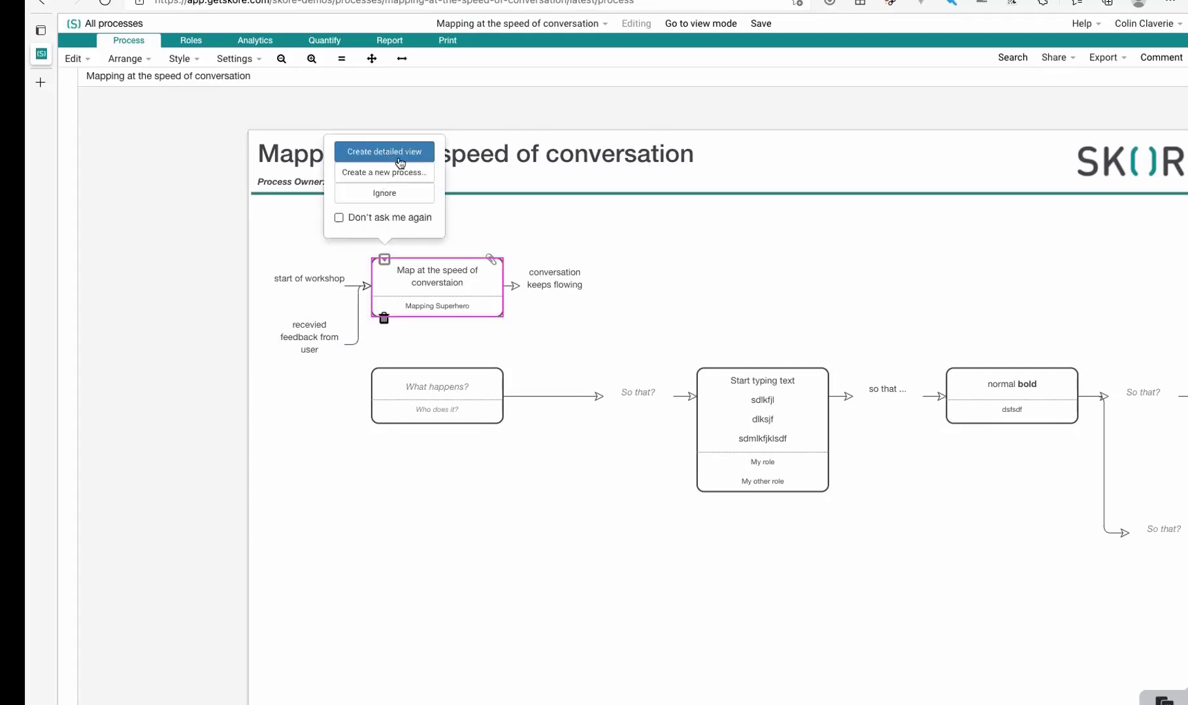
pyautogui.click(396, 160)
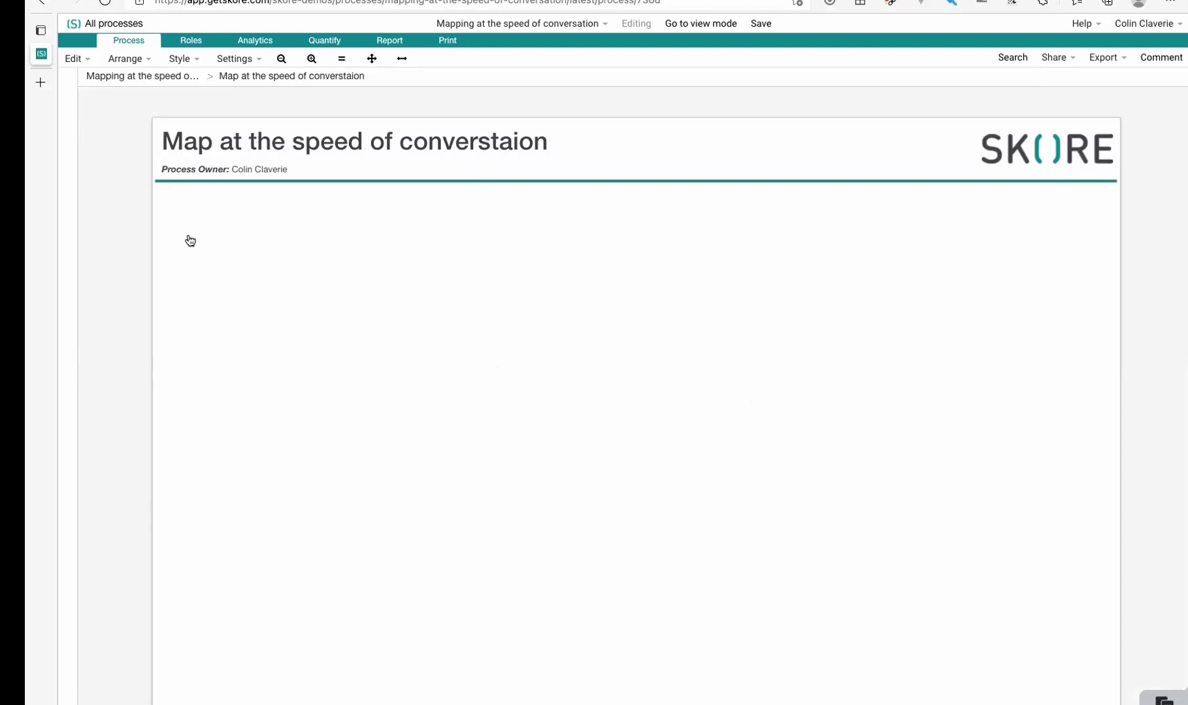
# Paste the two incoming whyboxes at the start of the detailed view and the "conversation keeps flowing" whybox at its far end
pyautogui.press('super+v')
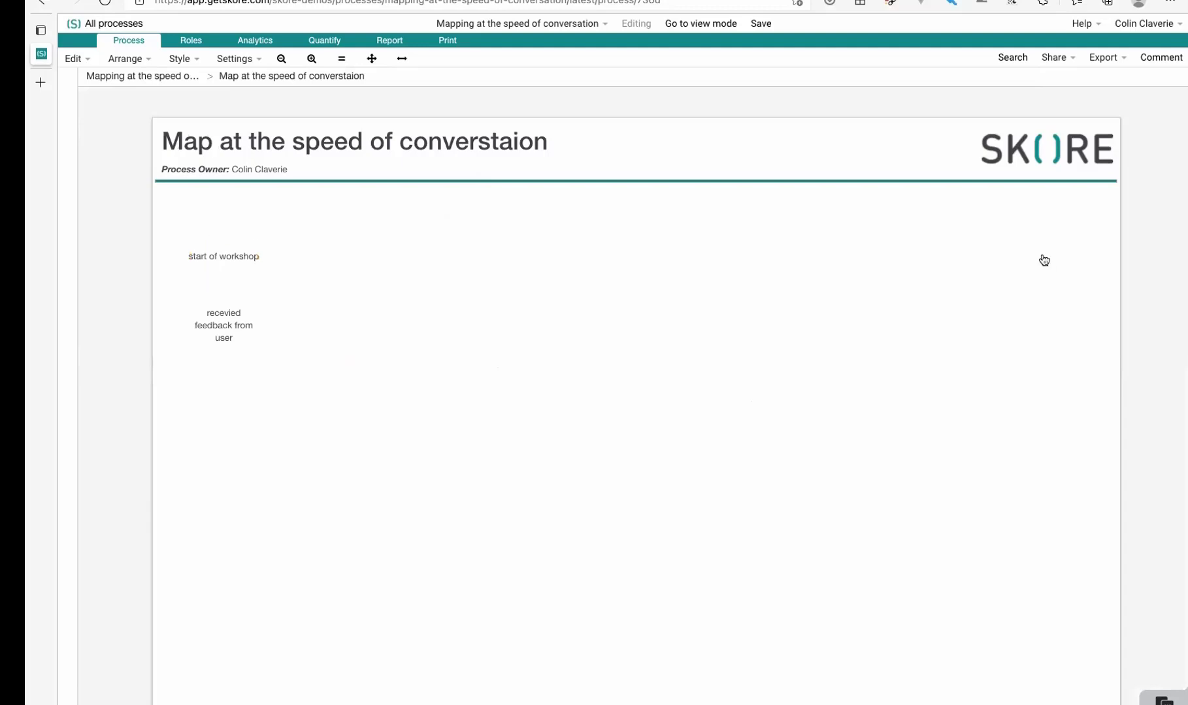
pyautogui.press('super+v')
pyautogui.moveTo(1059, 269); pyautogui.dragTo(1050, 277)
pyautogui.click(876, 275)
# Compare the pasted whyboxes with their originals in the parent map, and return to the detailed view
pyautogui.click(220, 324)
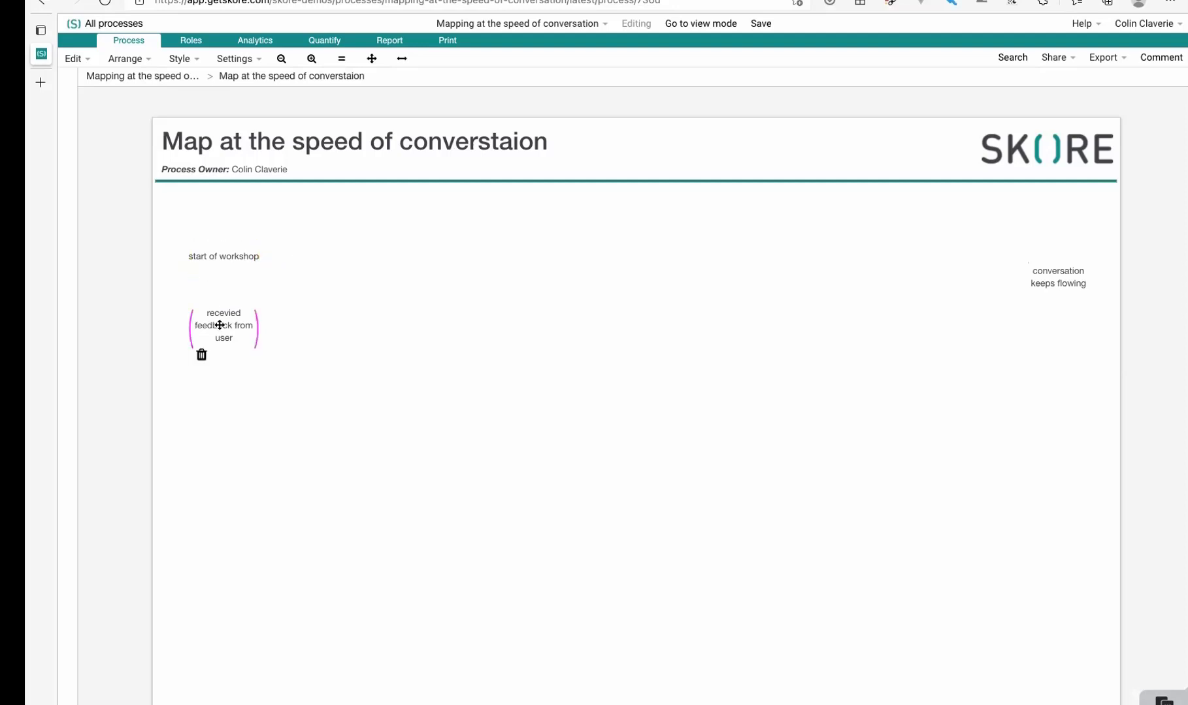
pyautogui.click(247, 270)
pyautogui.click(1010, 296)
pyautogui.click(207, 260)
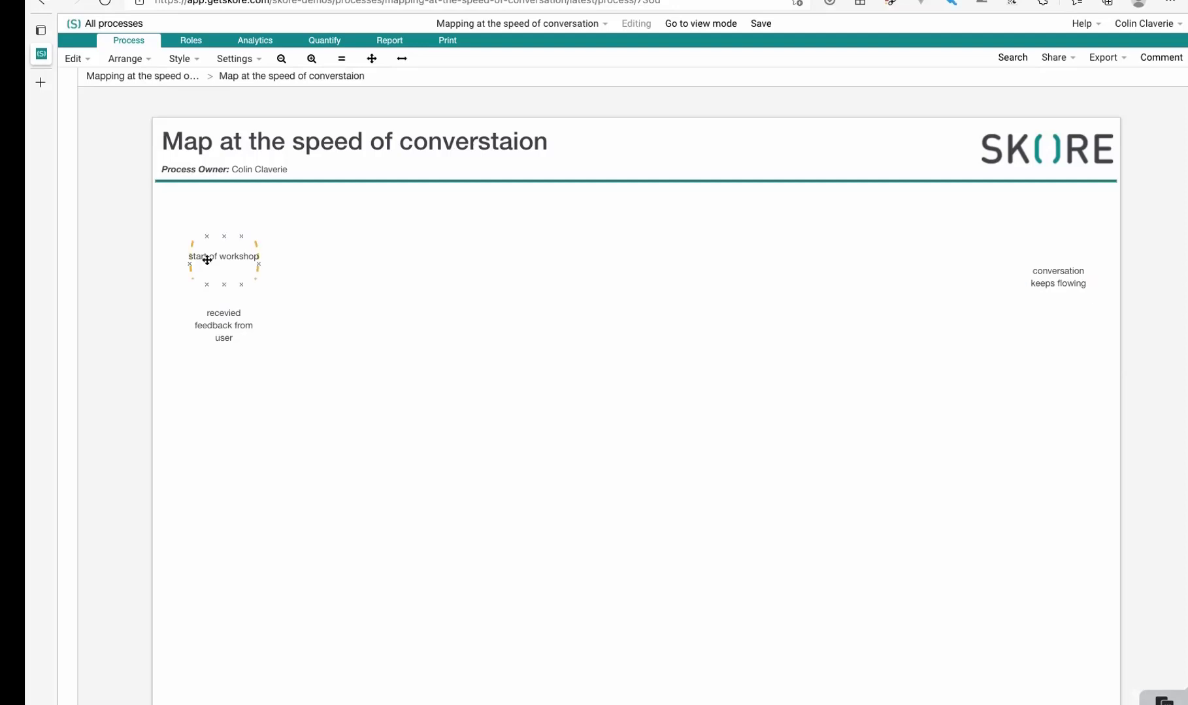
pyautogui.click(154, 79)
pyautogui.click(141, 236)
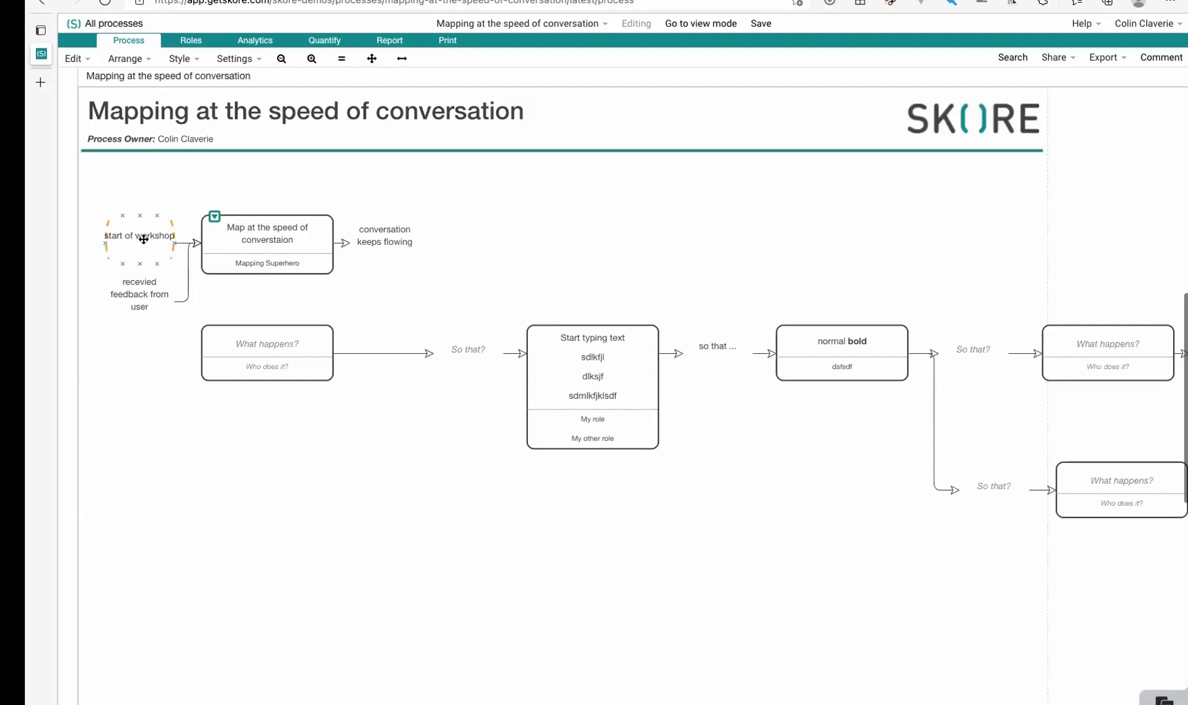
pyautogui.click(141, 290)
pyautogui.click(214, 218)
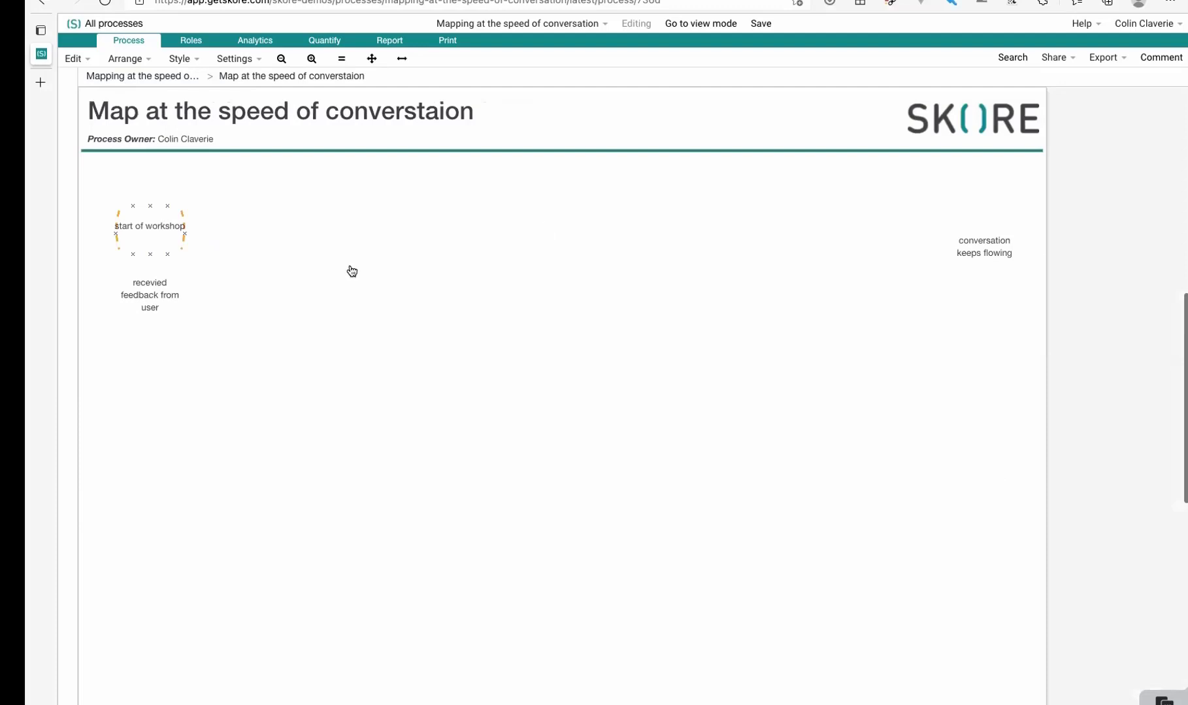
# Build a chain of three whatboxes, each followed by a whybox, from the "start of workshop" whybox
pyautogui.click(161, 228)
pyautogui.press('Tab')
pyautogui.press('Tab')
pyautogui.press('Tab')
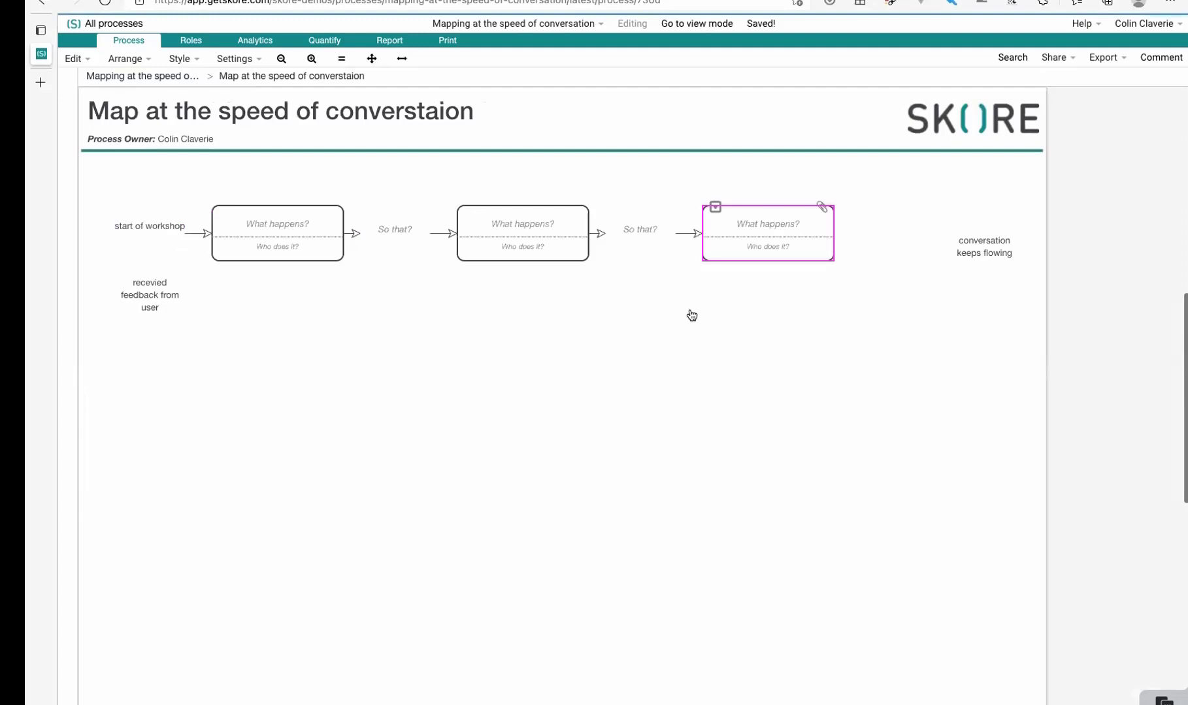
# Change the "start of workshop" whybox text to "workshop ready to start"
pyautogui.click(162, 225)
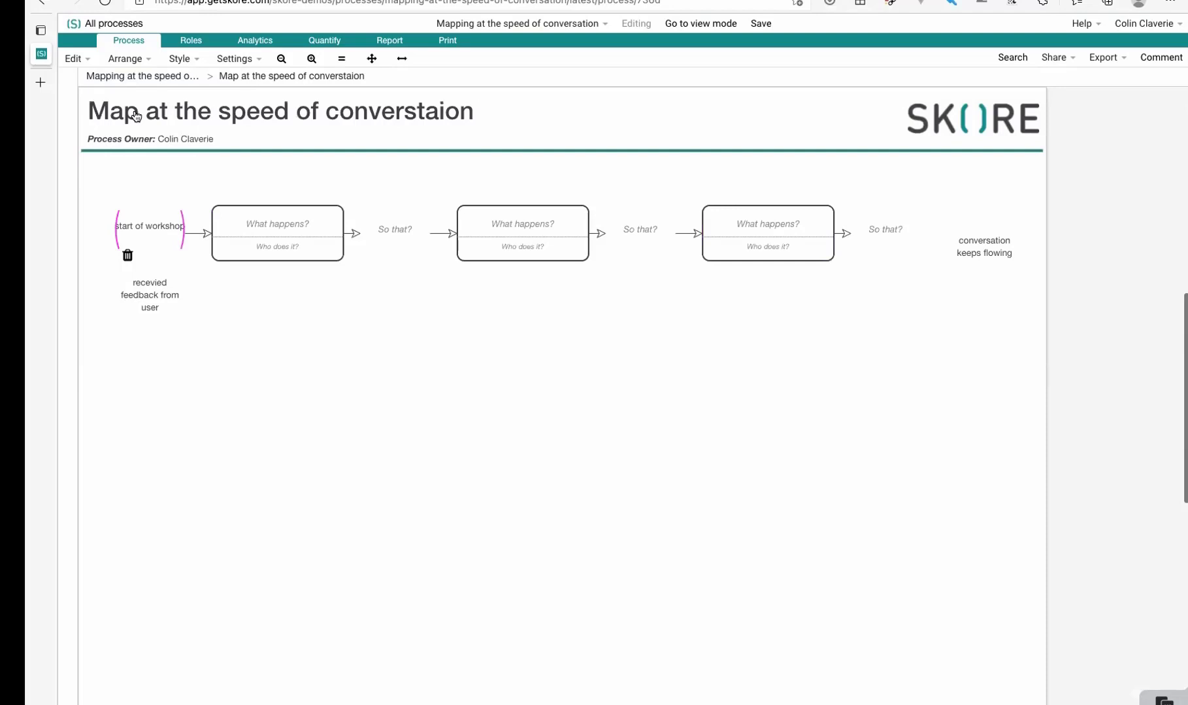
pyautogui.doubleClick(150, 225)
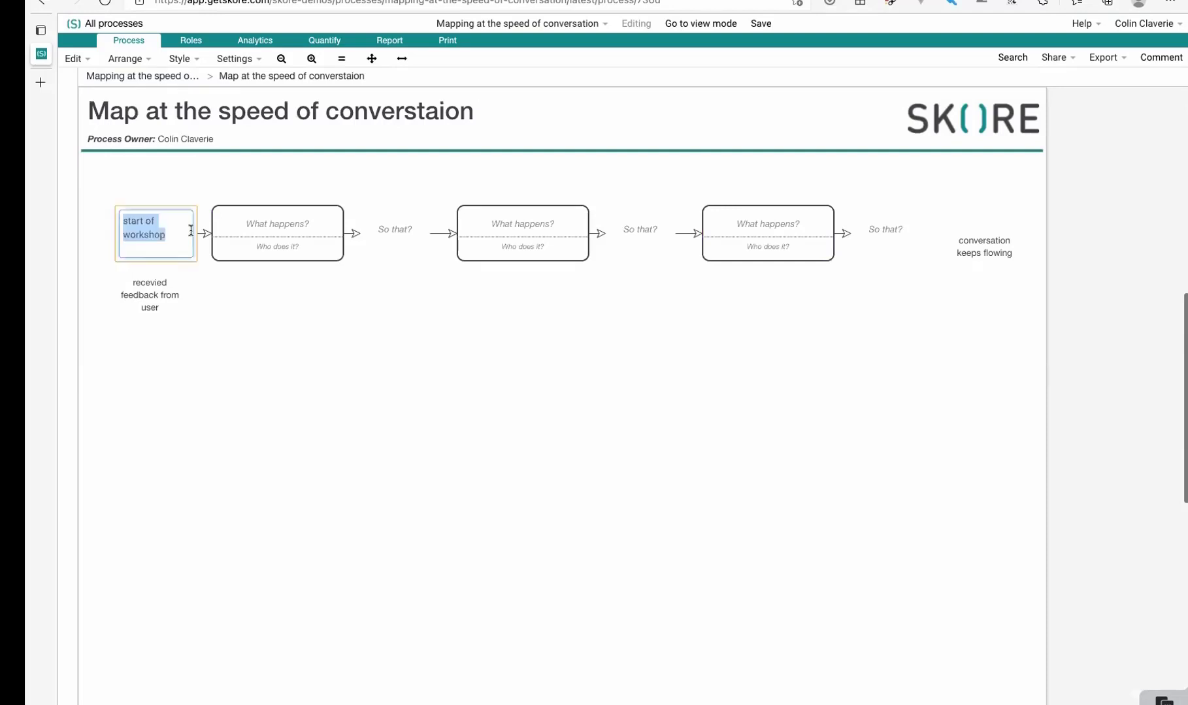
pyautogui.write('Workshop ready to start')
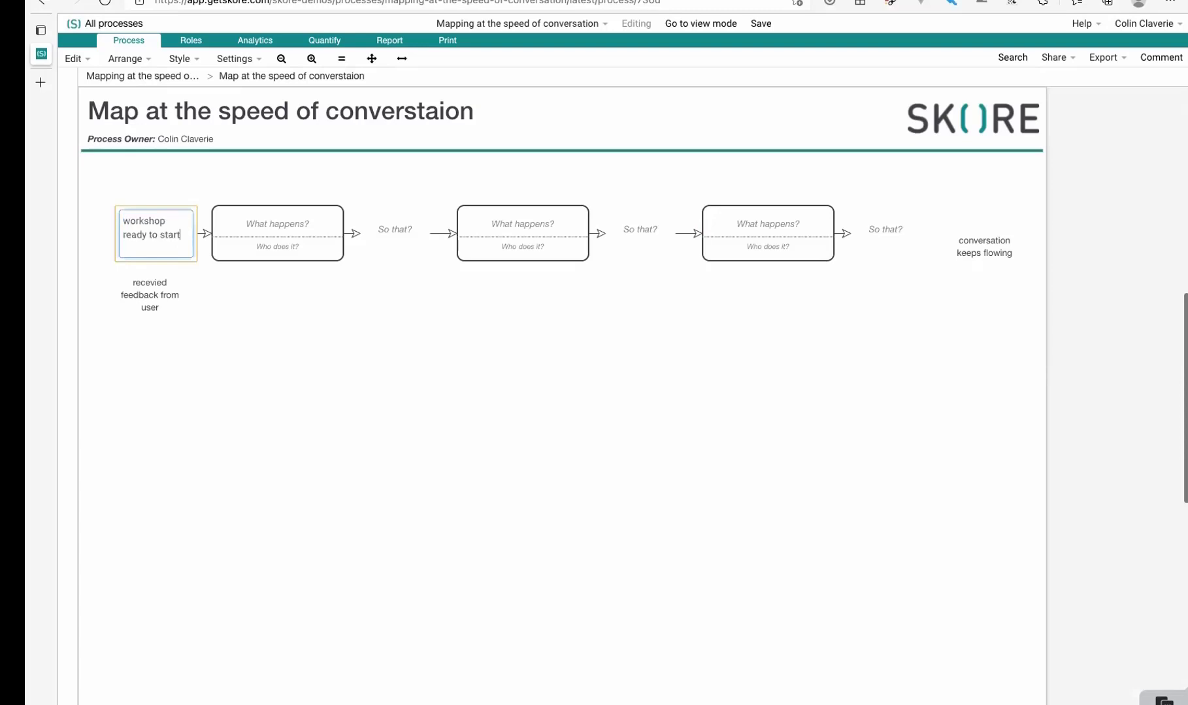
pyautogui.press('Return')
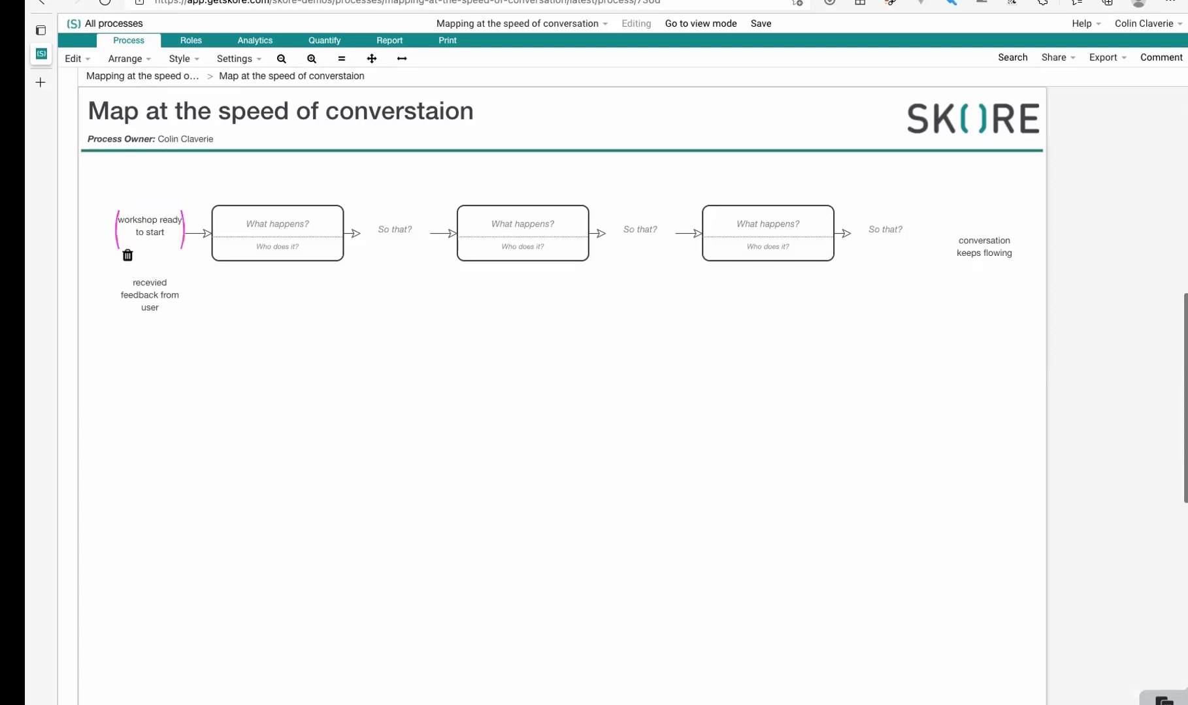
# Move the "recevied feedback from user" whybox further down below the "workshop ready to start" whybox
pyautogui.moveTo(149, 298); pyautogui.dragTo(149, 352)
pyautogui.click(150, 228)
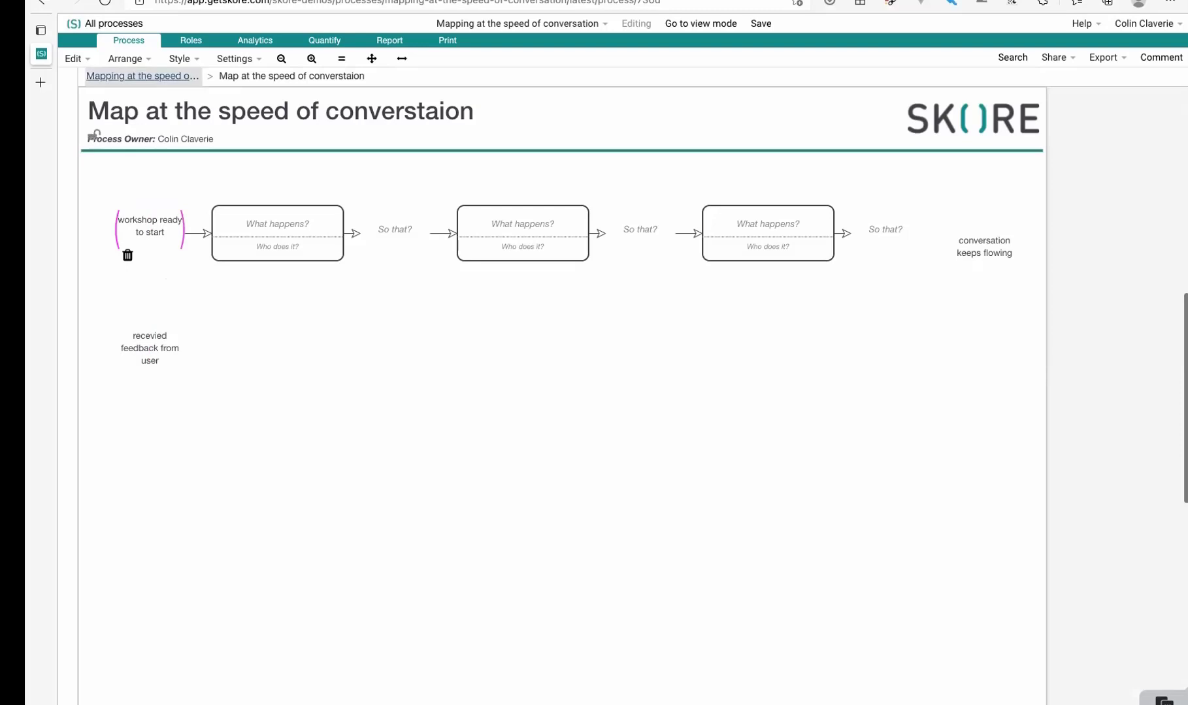
pyautogui.click(885, 230)
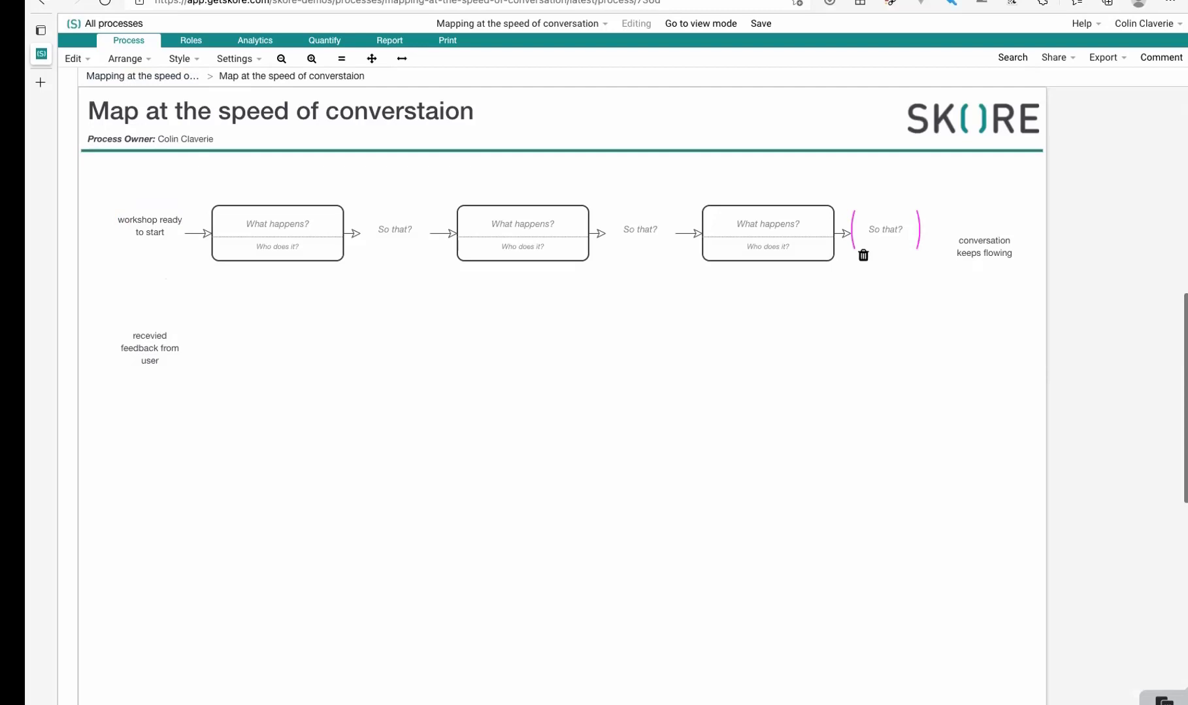
pyautogui.click(157, 281)
pyautogui.click(150, 232)
# Add a whatbox with a whybox after it below the top row, plus a separate unconnected whatbox further along
pyautogui.doubleClick(429, 345)
pyautogui.press('Tab')
pyautogui.doubleClick(785, 355)
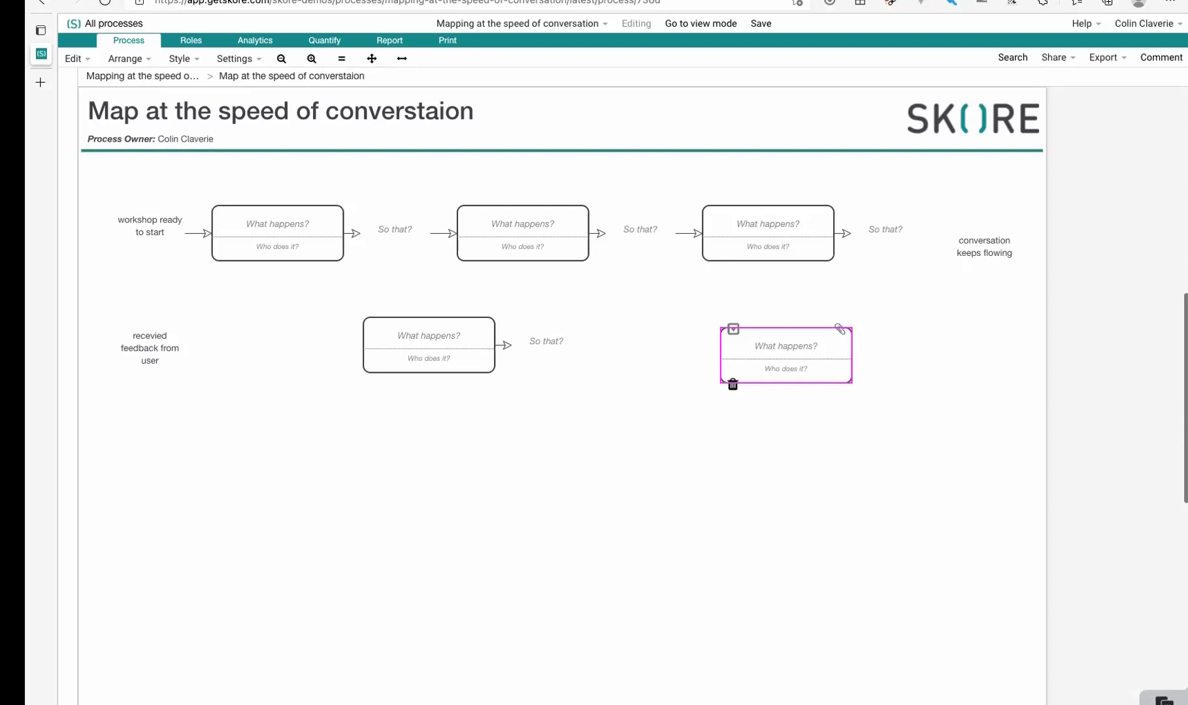
pyautogui.click(523, 234)
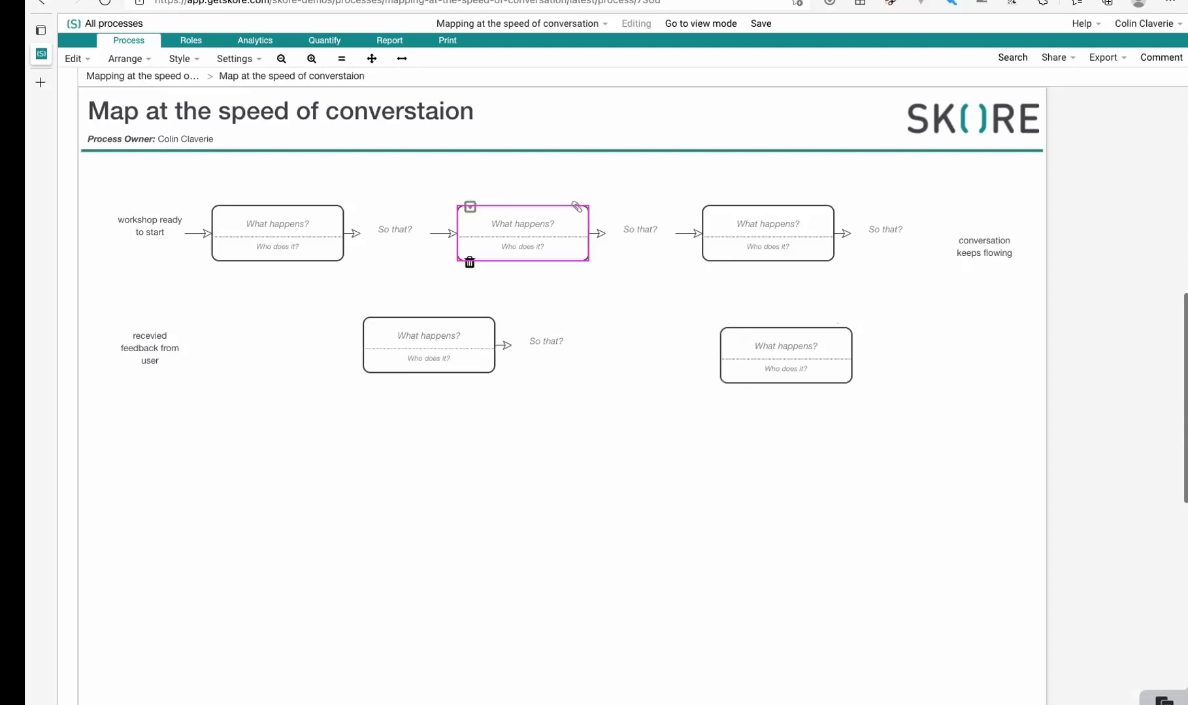
# Fill in the second row's first whatbox with the text "organise coffee break"
pyautogui.click(429, 345)
pyautogui.press('Return')
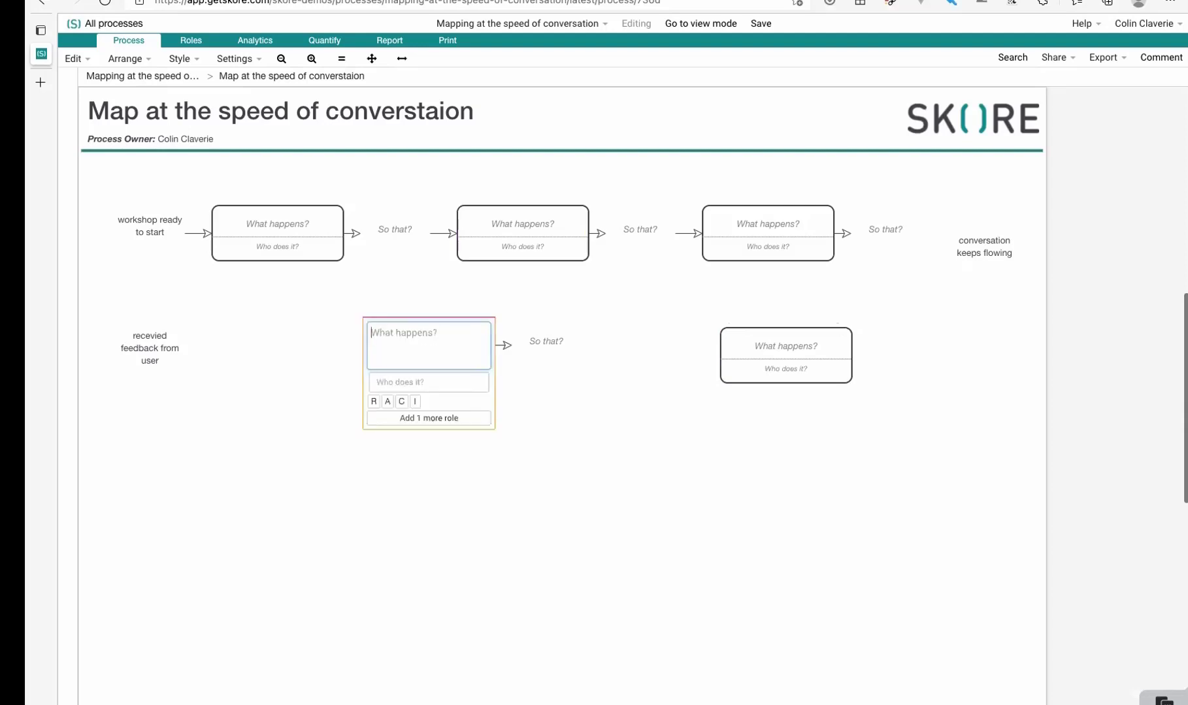
pyautogui.write('organise coffee brak')
pyautogui.rightClick(449, 334)
pyautogui.click(429, 383)
pyautogui.click(455, 334)
pyautogui.write('e')
pyautogui.press('Return')
# Move the unconnected whatbox onto the third whatbox of the top row
pyautogui.click(807, 357)
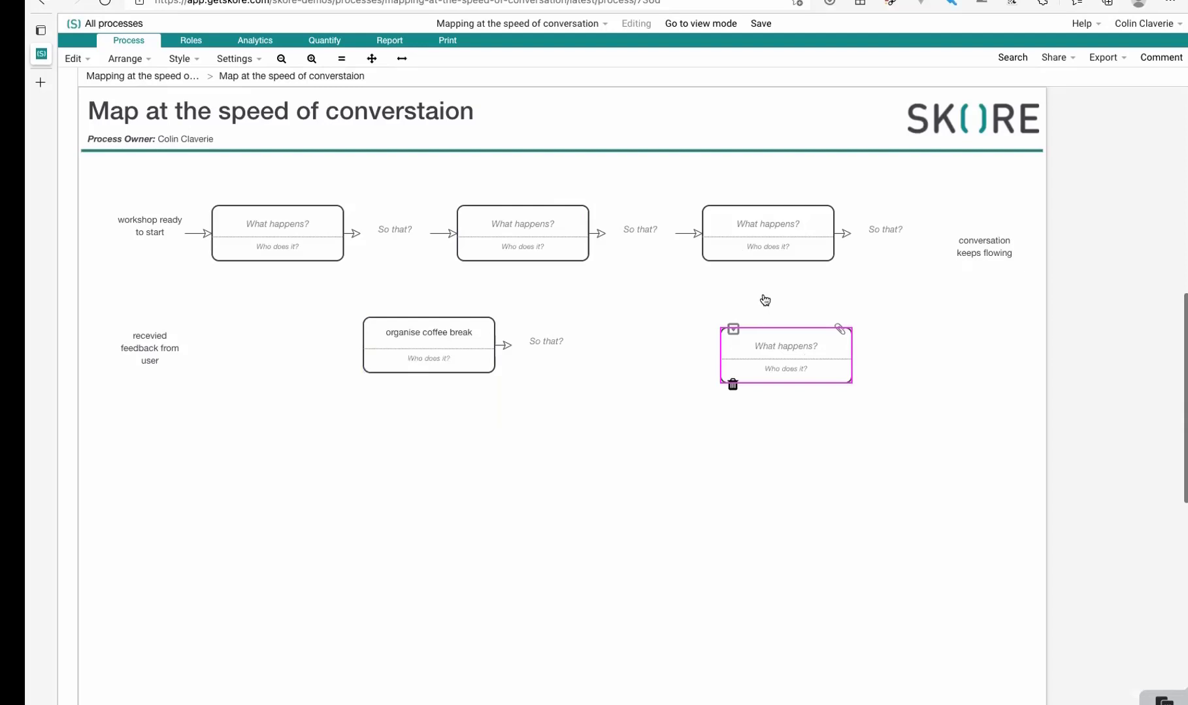
pyautogui.click(891, 362)
pyautogui.click(742, 360)
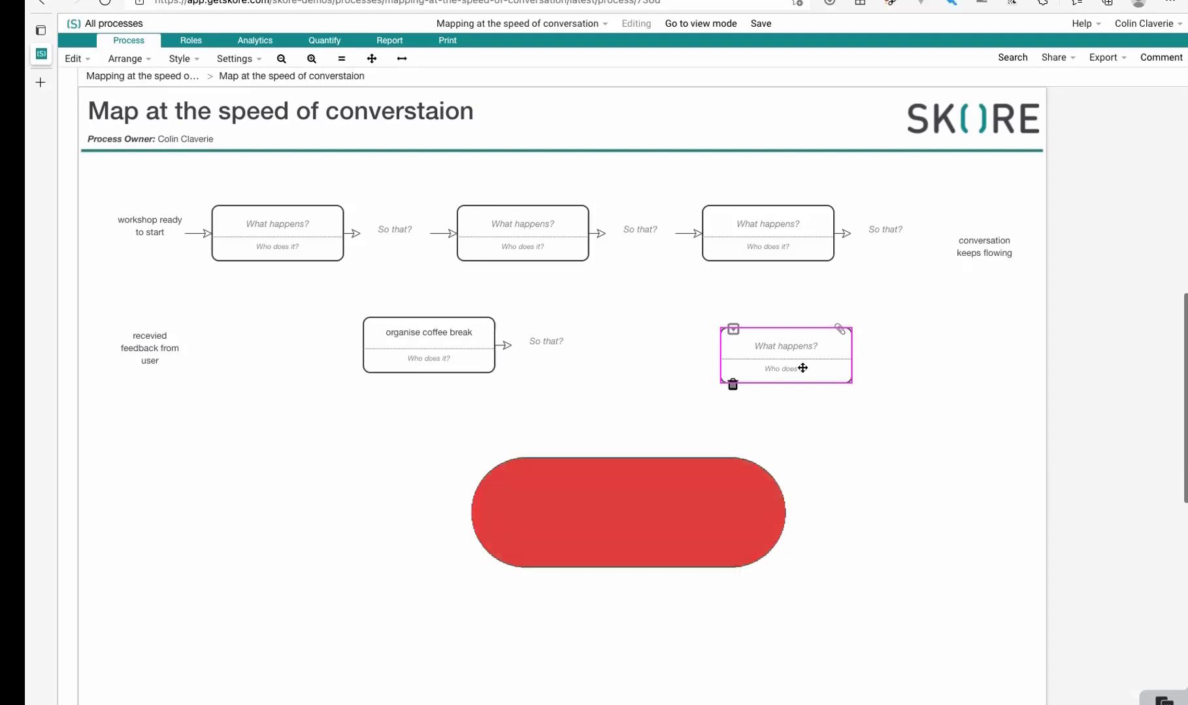
pyautogui.moveTo(790, 366); pyautogui.dragTo(761, 229)
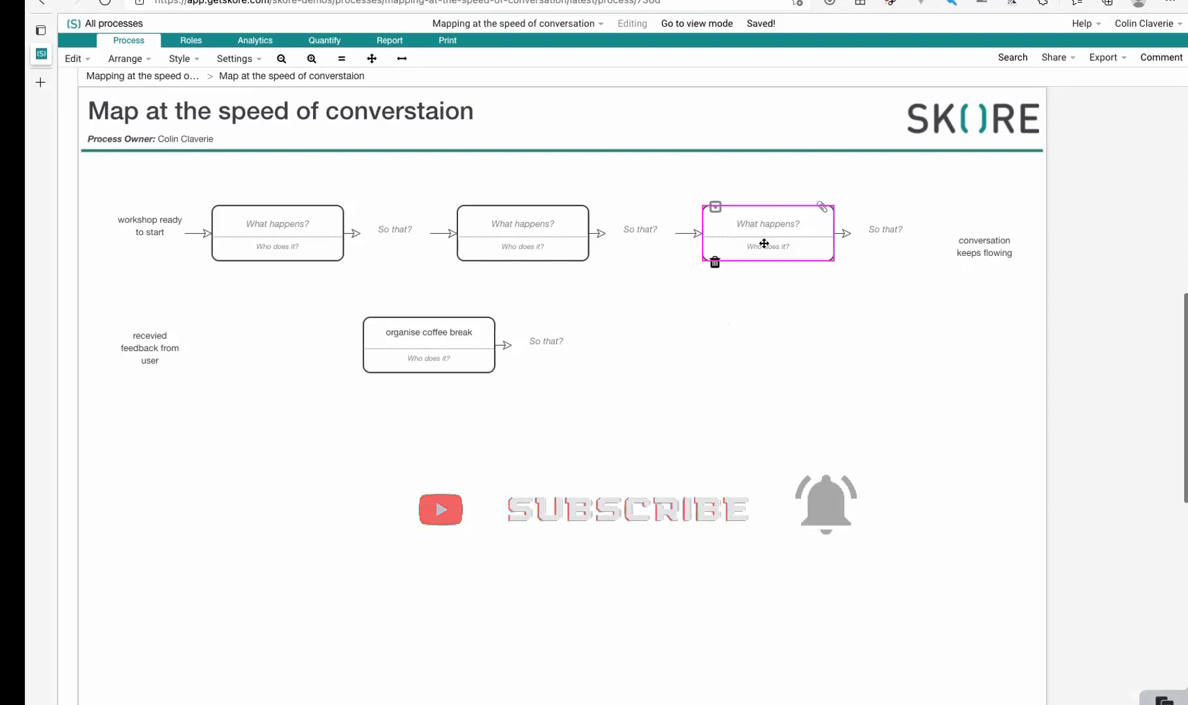
pyautogui.click(802, 390)
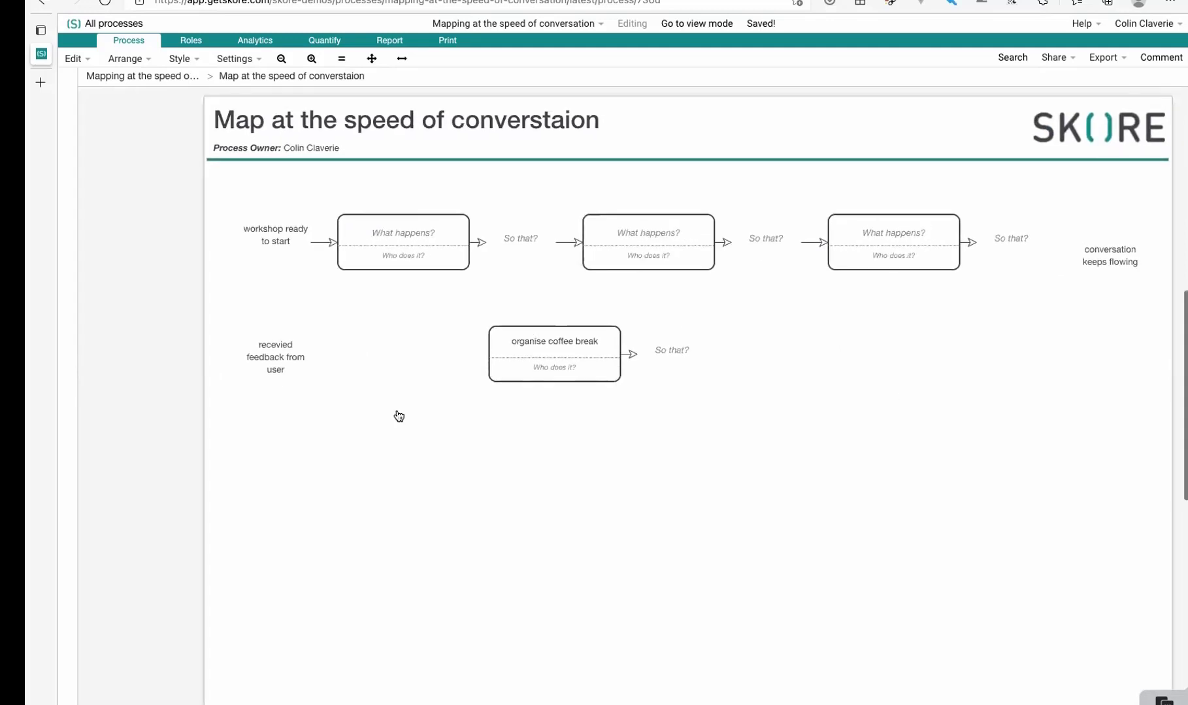
# Add comment notes in the empty area below the "organise coffee break" whatbox and colour one of them green
pyautogui.press('s')
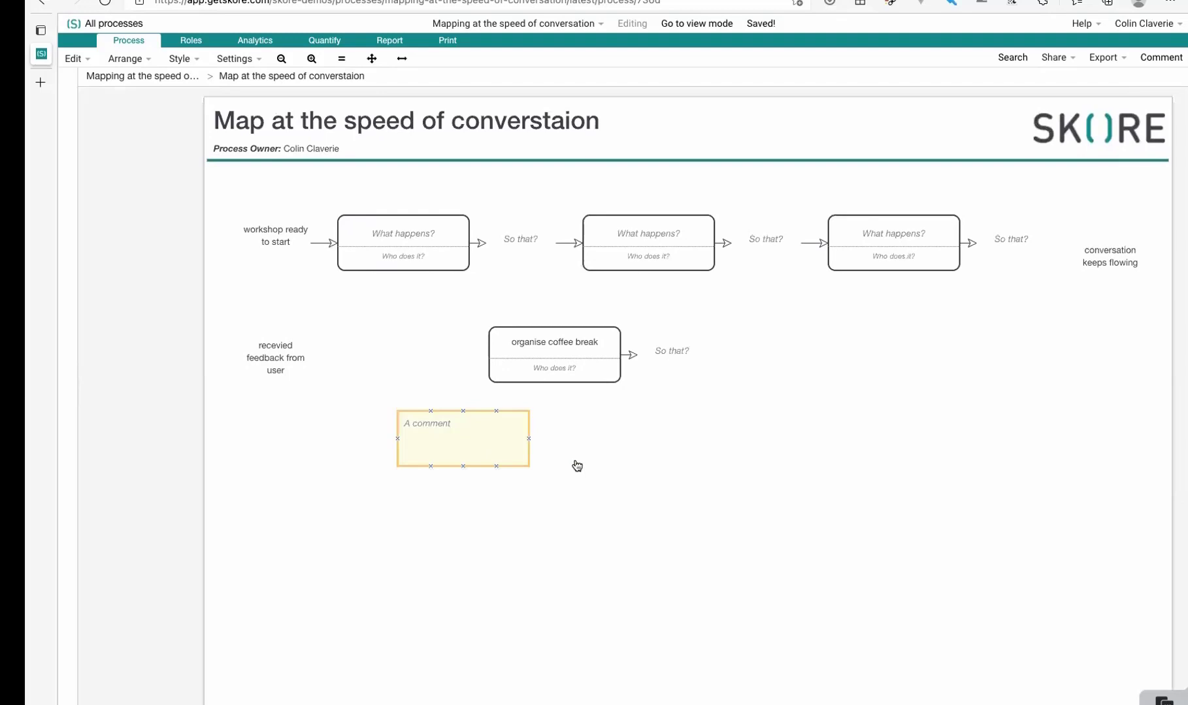
pyautogui.press('s')
pyautogui.press('s')
pyautogui.doubleClick(793, 516)
pyautogui.click(773, 562)
# Place another comment note over the top row and enlarge it to cover the second and third whatboxes
pyautogui.click(705, 469)
pyautogui.moveTo(653, 465); pyautogui.dragTo(651, 206)
pyautogui.moveTo(1020, 304); pyautogui.dragTo(1031, 315)
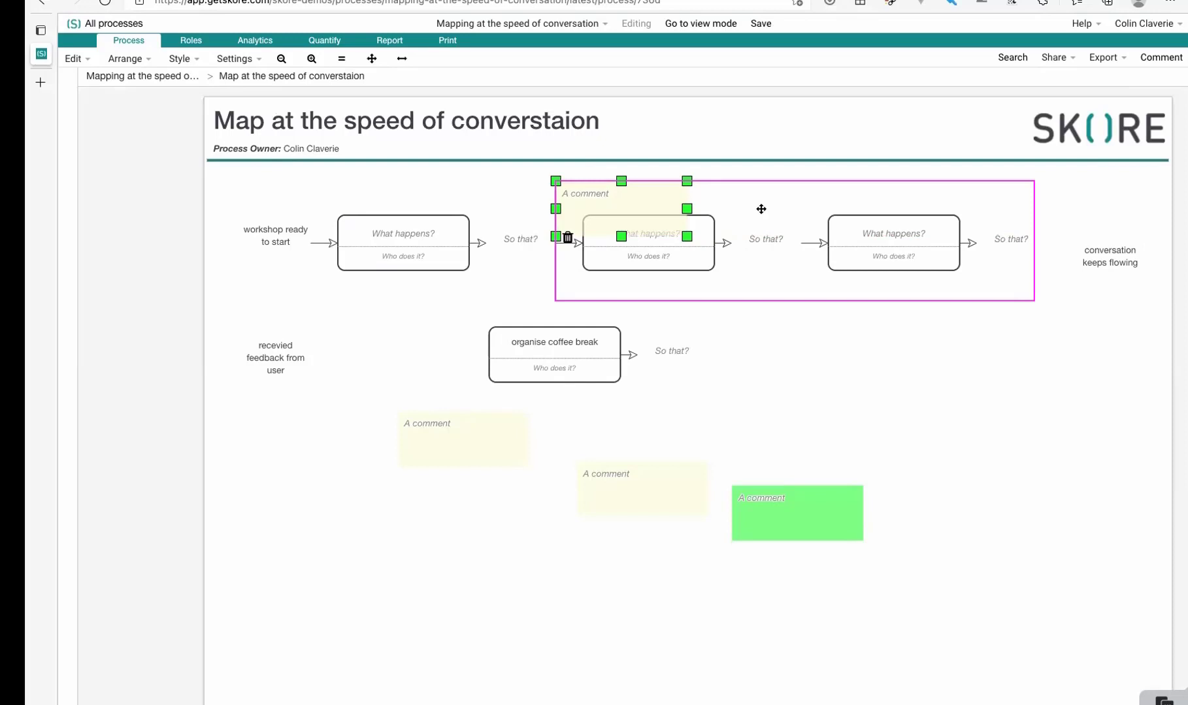
pyautogui.click(910, 325)
pyautogui.click(955, 227)
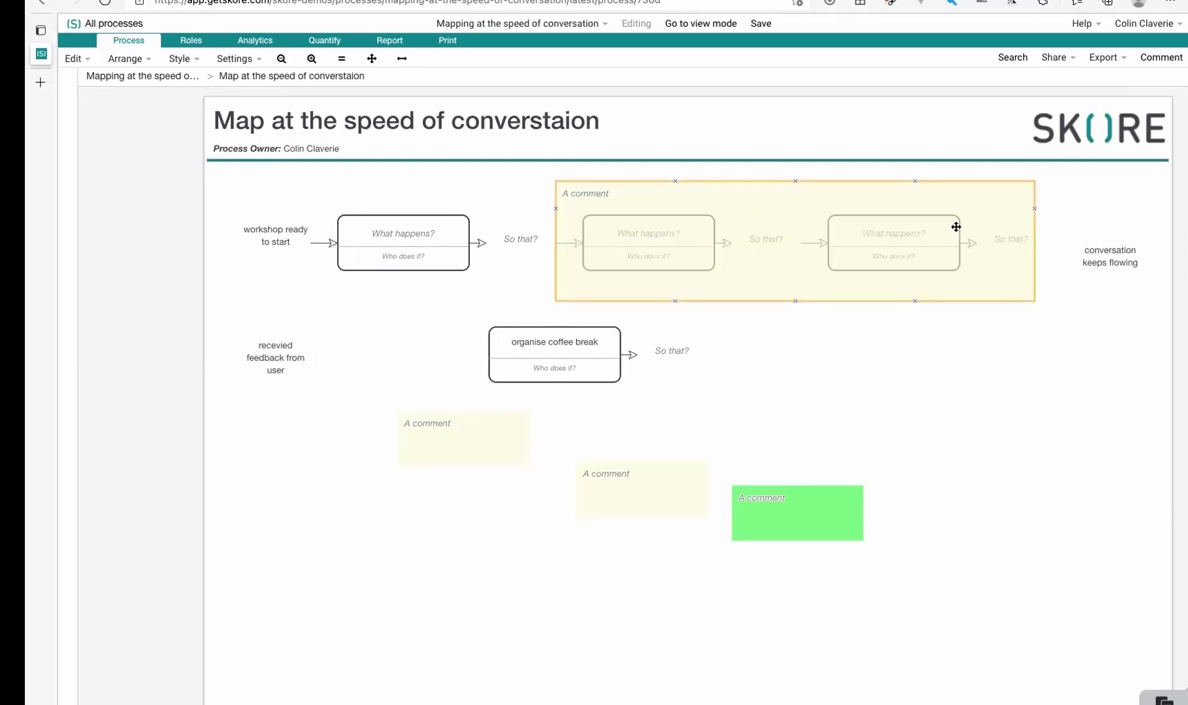
# Add a whatbox after the top row's last whybox and select the large comment note
pyautogui.click(1038, 237)
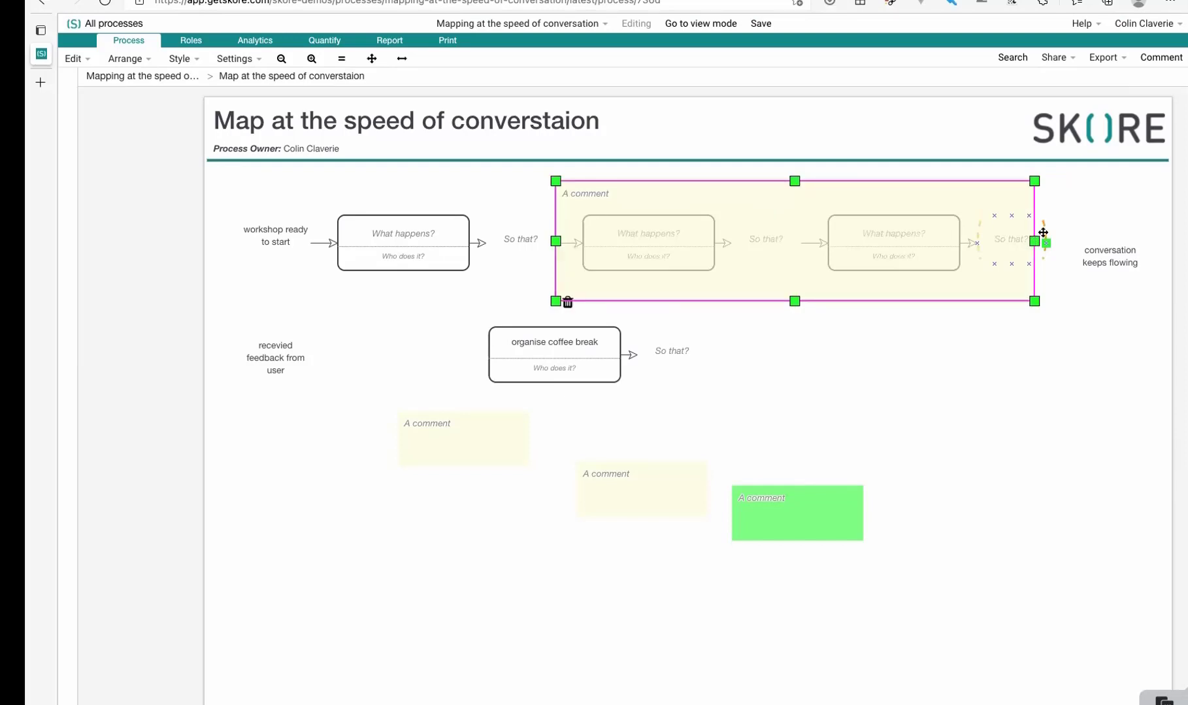
pyautogui.click(1041, 227)
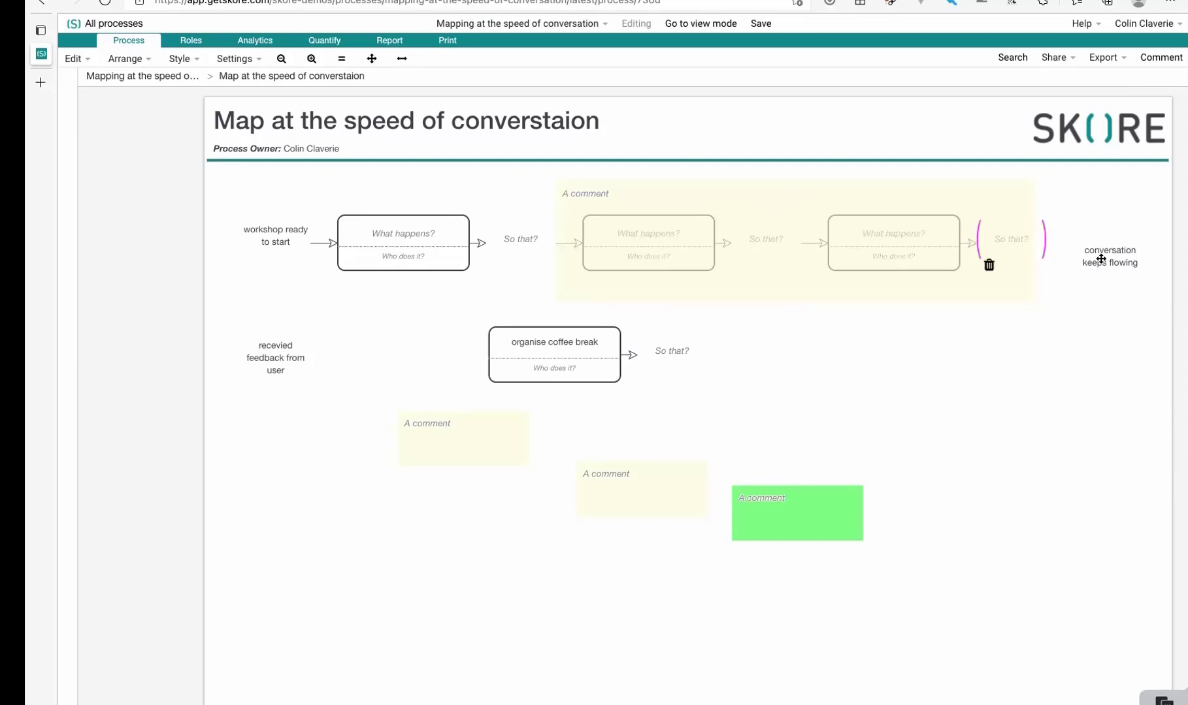
pyautogui.press('Tab')
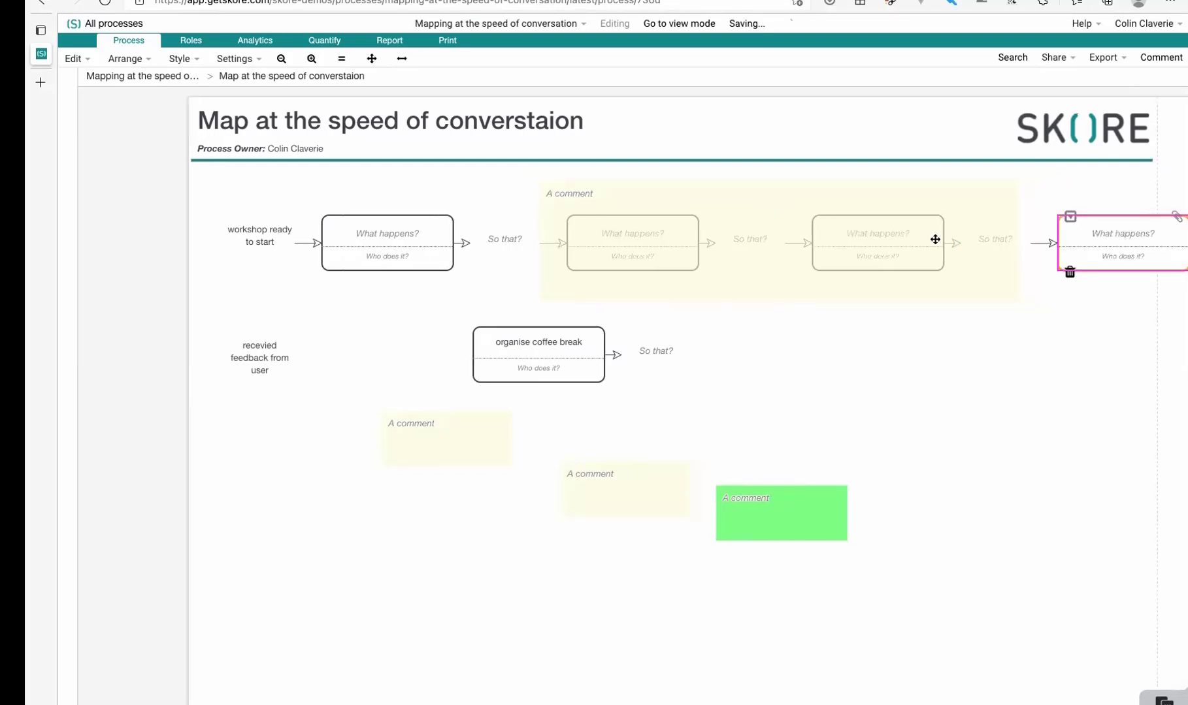
pyautogui.click(797, 203)
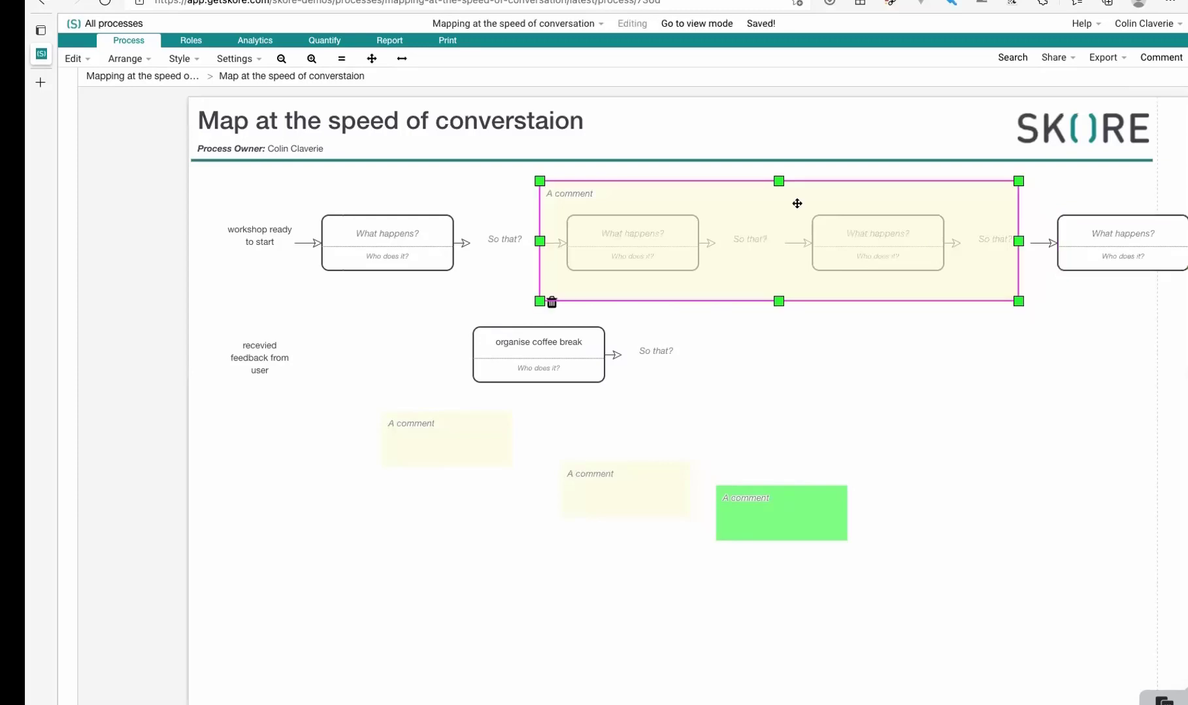
# Replace the placeholder text of the large comment note over the top row with a blank space
pyautogui.doubleClick(587, 194)
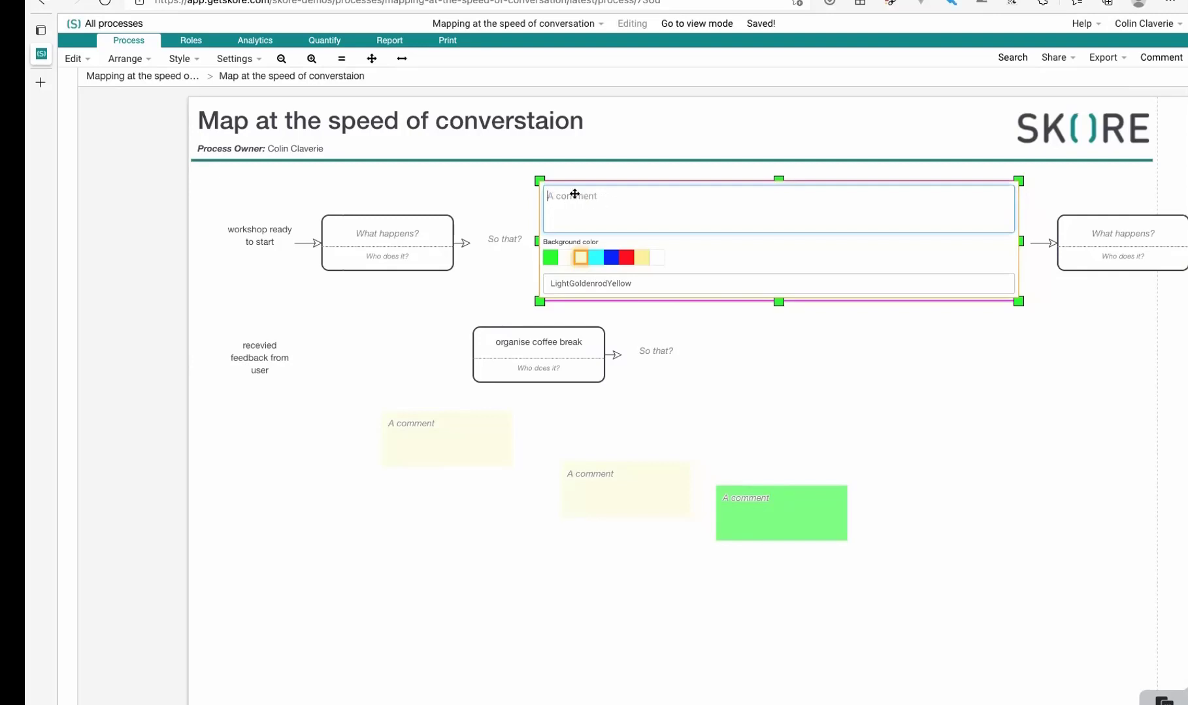
pyautogui.click(575, 194)
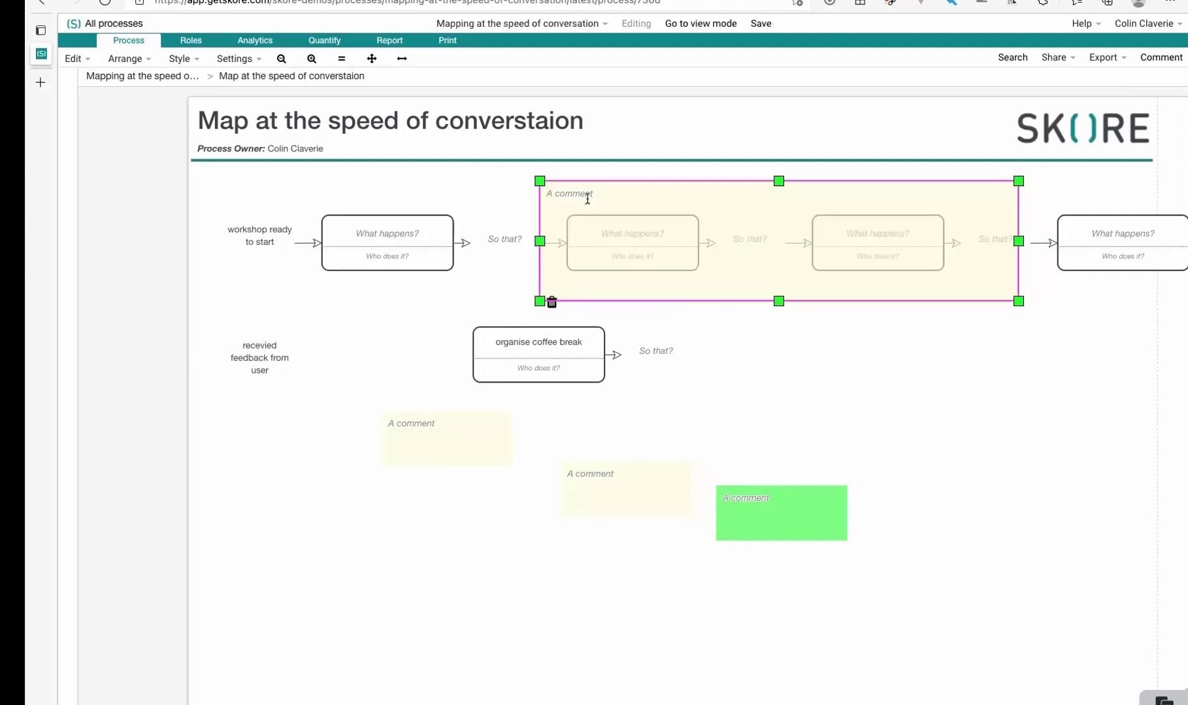
pyautogui.doubleClick(588, 198)
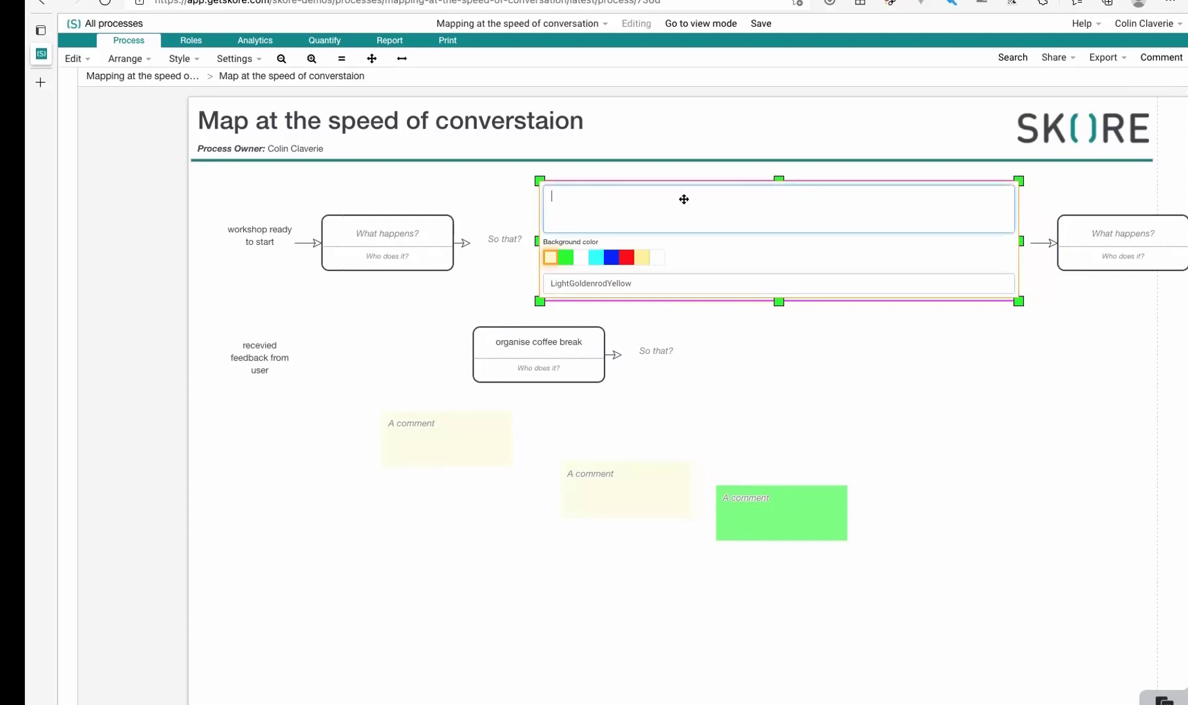
pyautogui.click(684, 196)
pyautogui.doubleClick(684, 196)
pyautogui.click(723, 218)
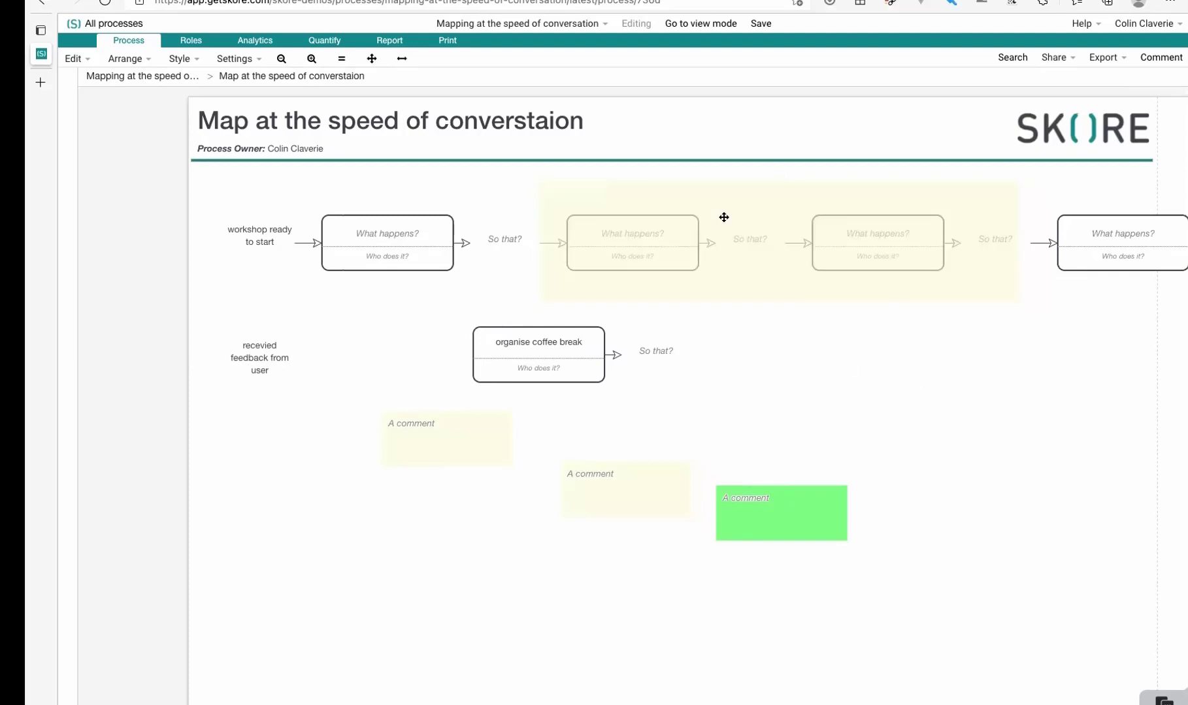
pyautogui.doubleClick(694, 202)
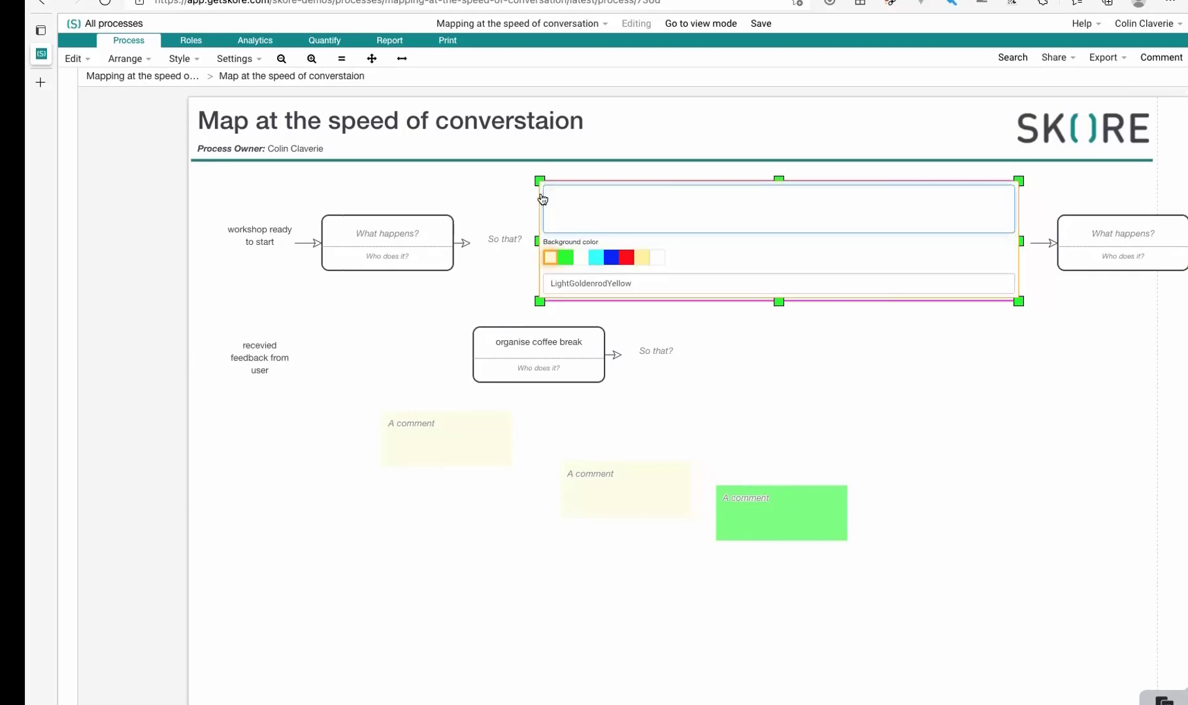
pyautogui.click(519, 196)
pyautogui.click(770, 209)
pyautogui.click(591, 198)
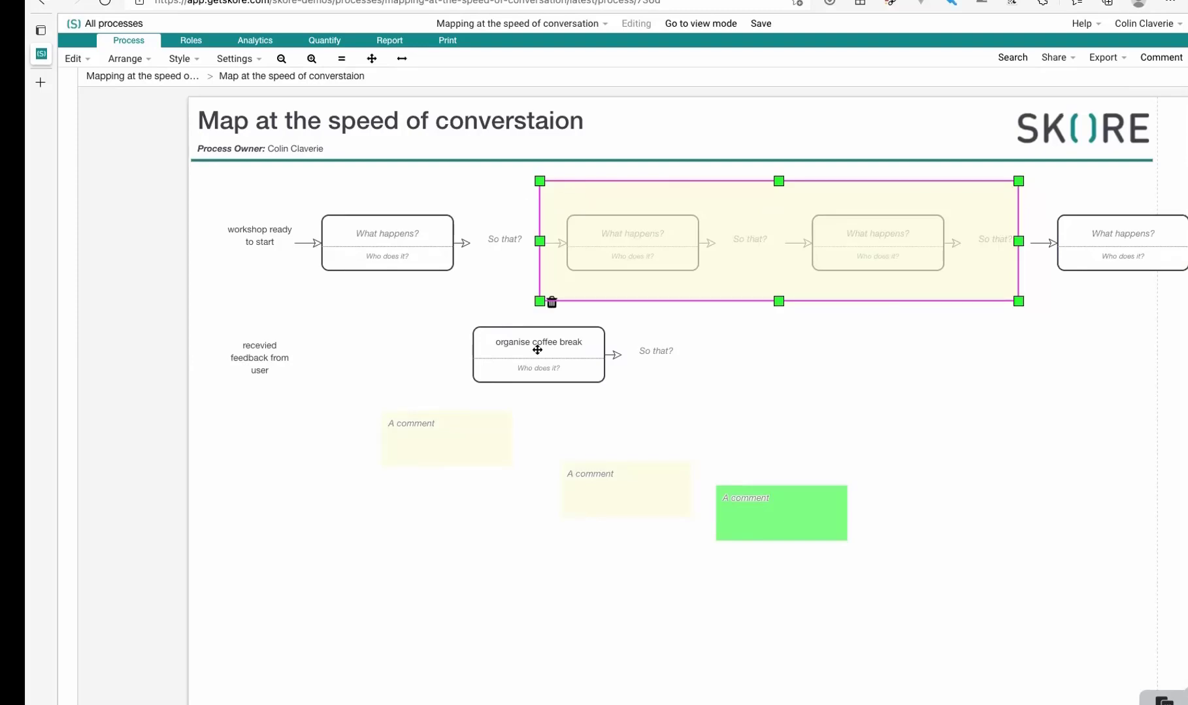
# Blank out the what and who placeholder text in the top row's first whatbox
pyautogui.click(381, 241)
pyautogui.click(388, 280)
pyautogui.click(292, 298)
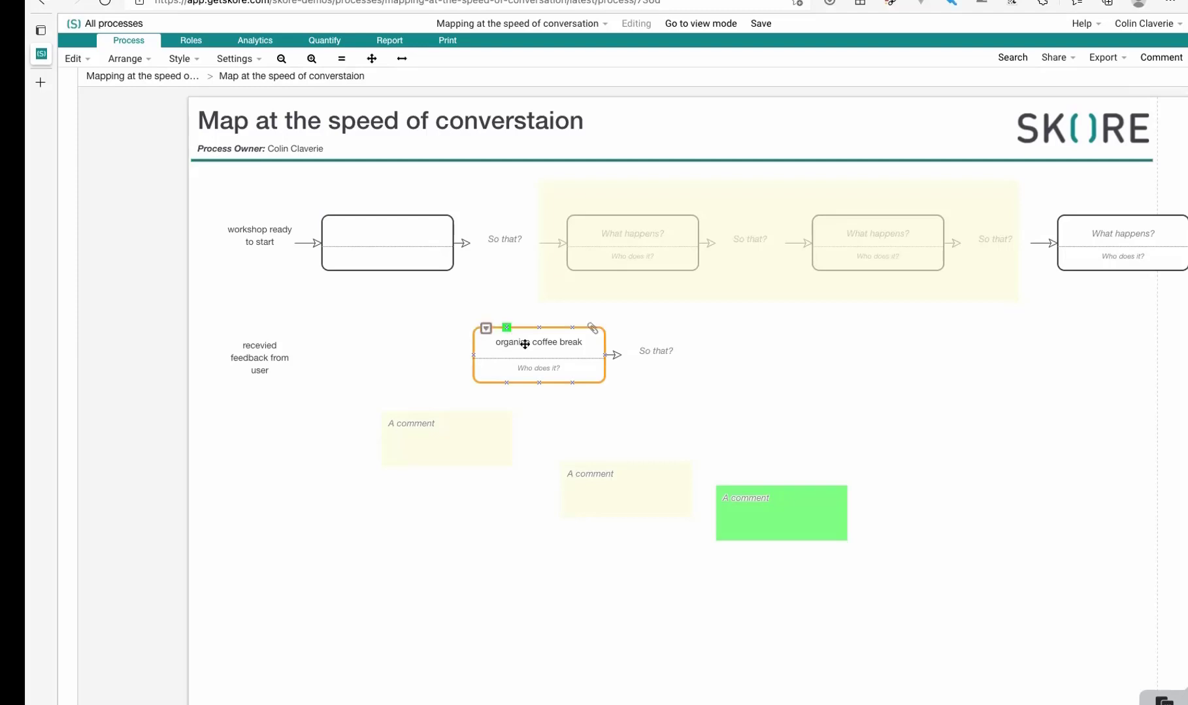
pyautogui.click(406, 239)
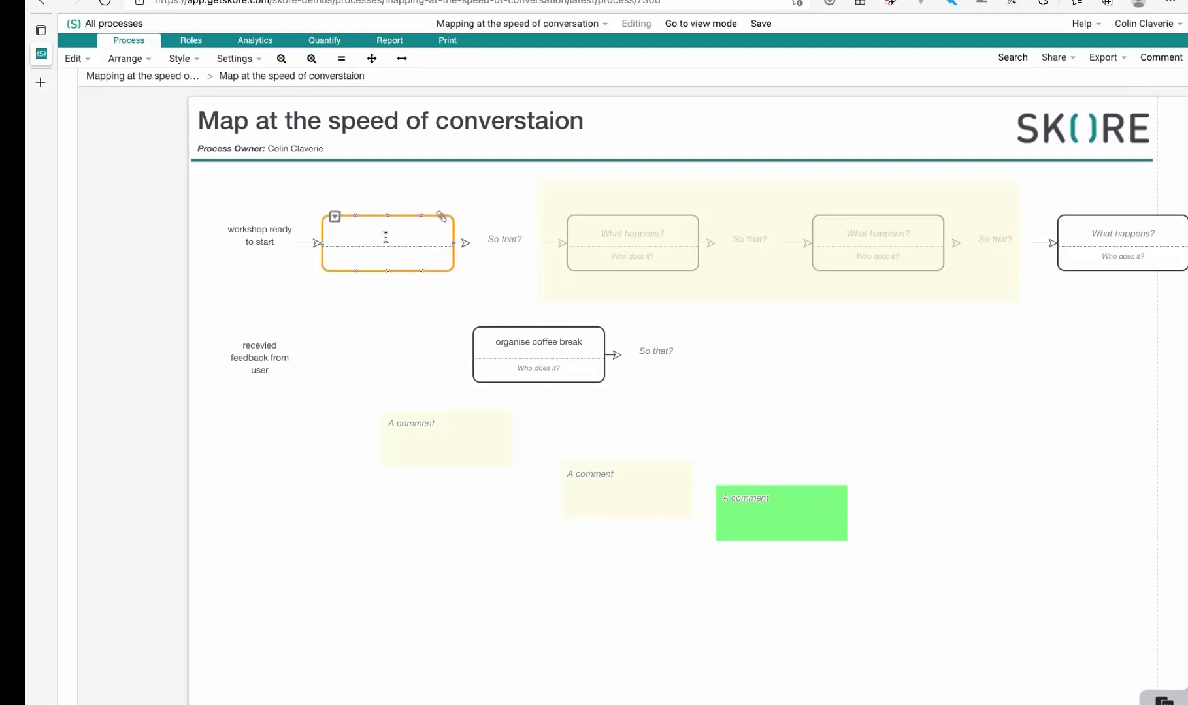
pyautogui.click(377, 281)
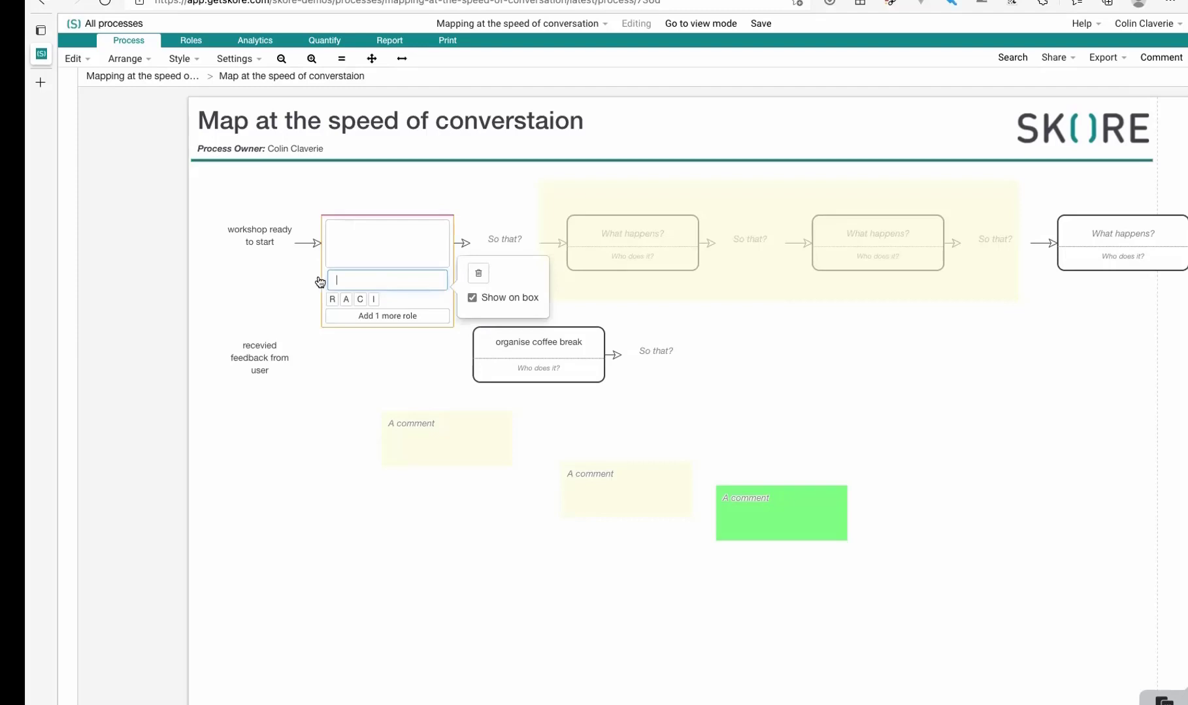
pyautogui.click(319, 282)
# Move the "organise coffee break" whatbox with its whybox down below the third whatbox of the top row
pyautogui.click(784, 203)
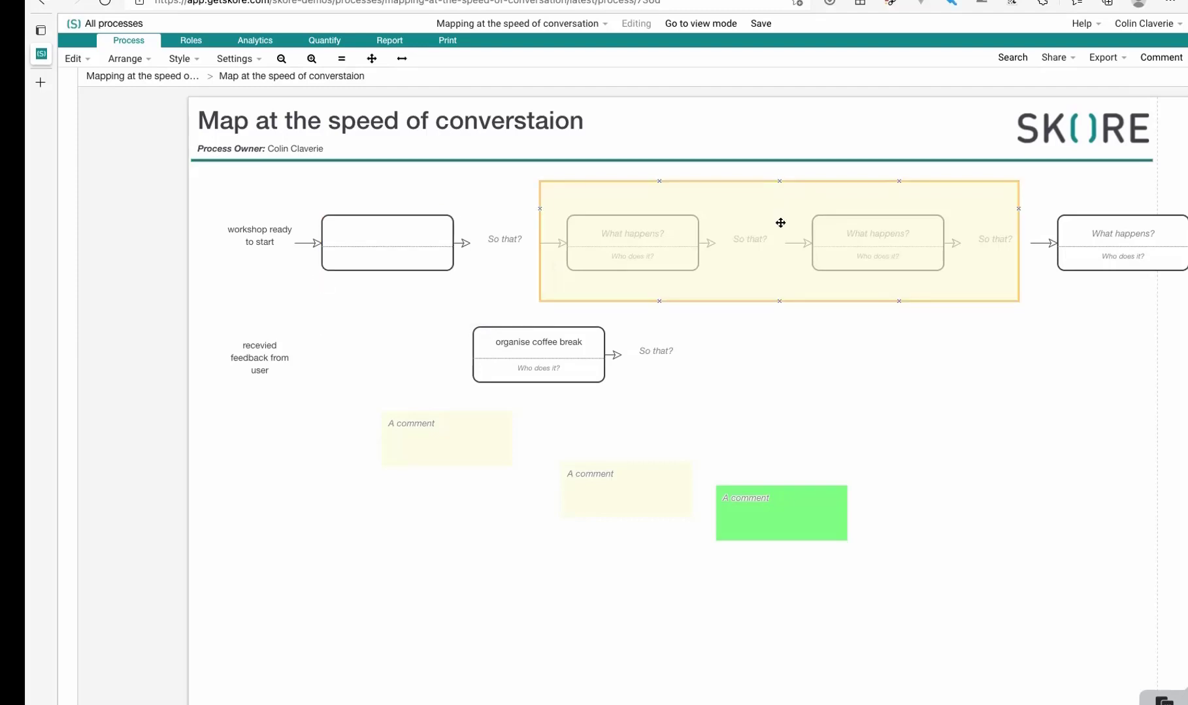
pyautogui.click(780, 222)
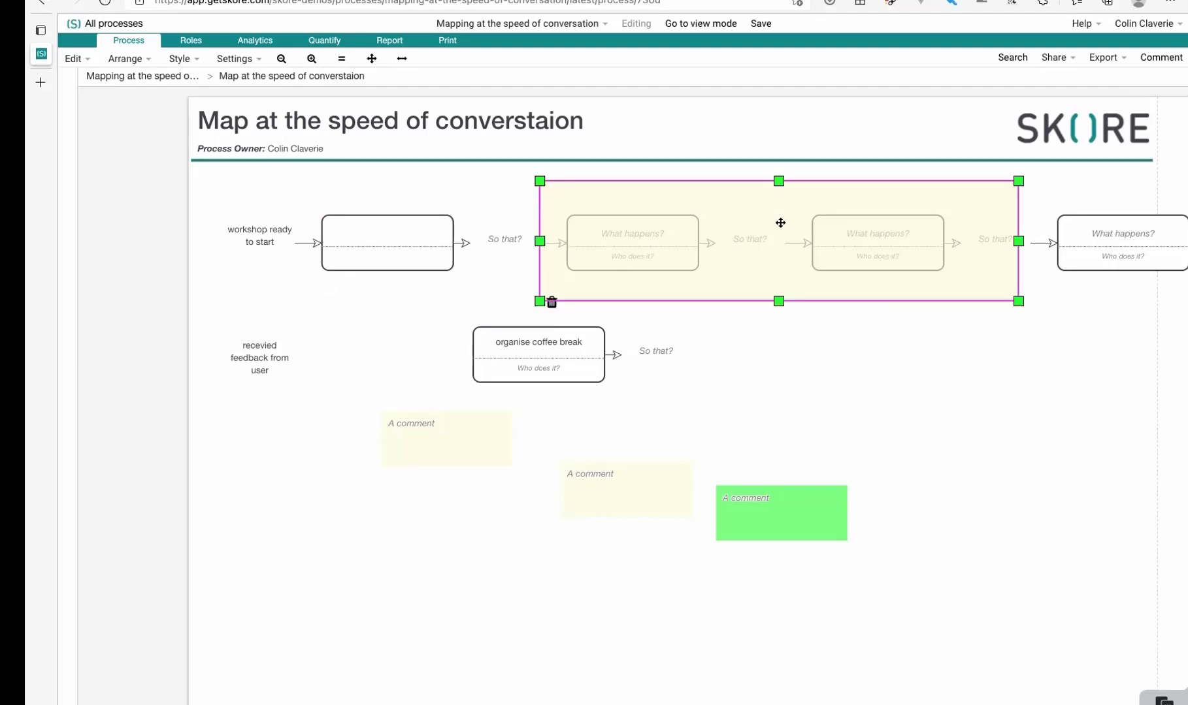
pyautogui.moveTo(546, 351); pyautogui.dragTo(885, 439)
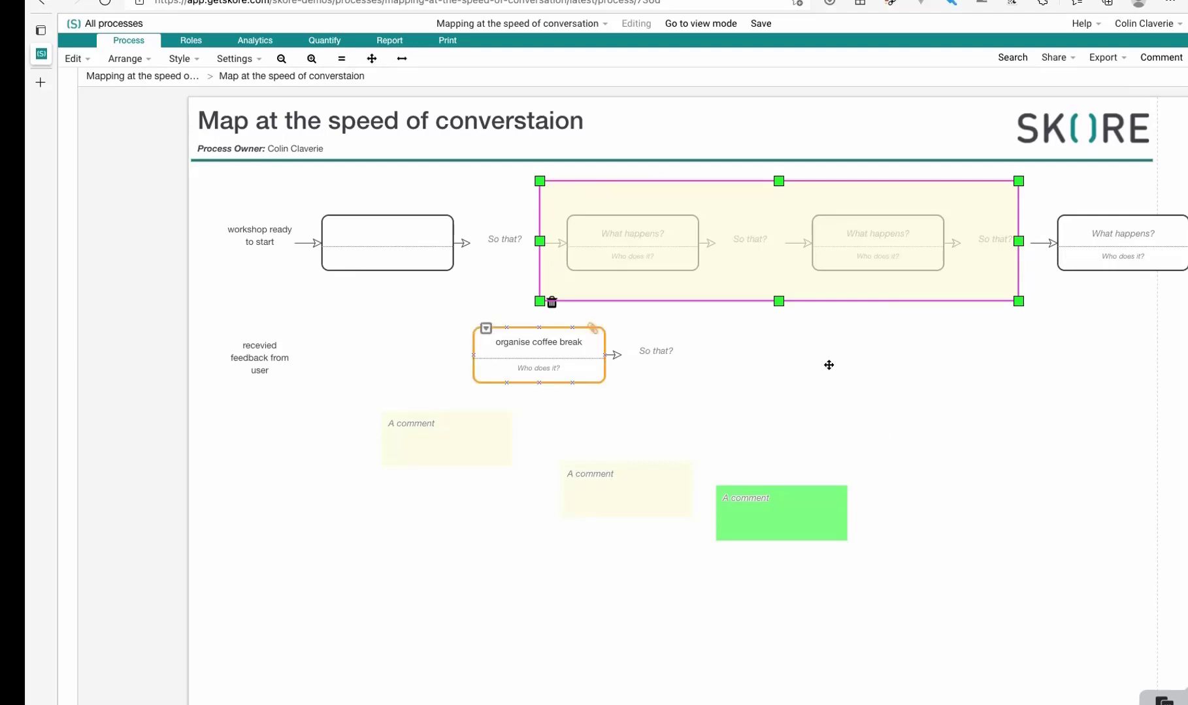
# Send the large comment note to the back and select the top row's second whatbox in front of it
pyautogui.click(782, 263)
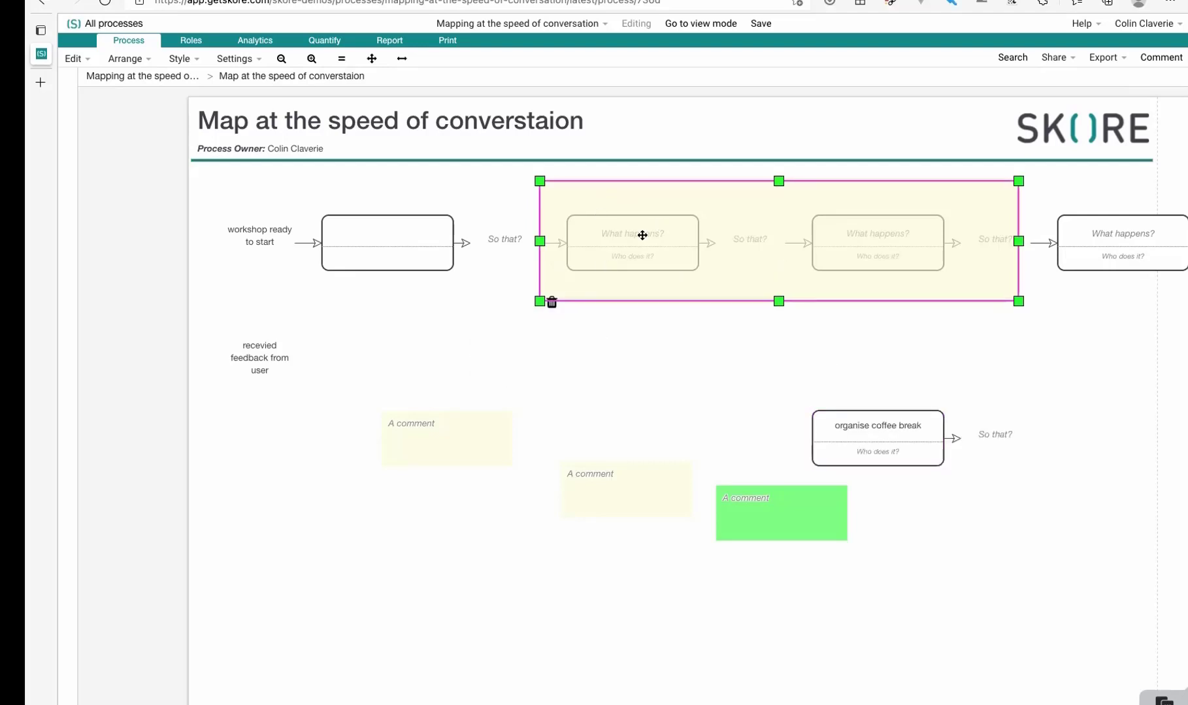
pyautogui.click(130, 61)
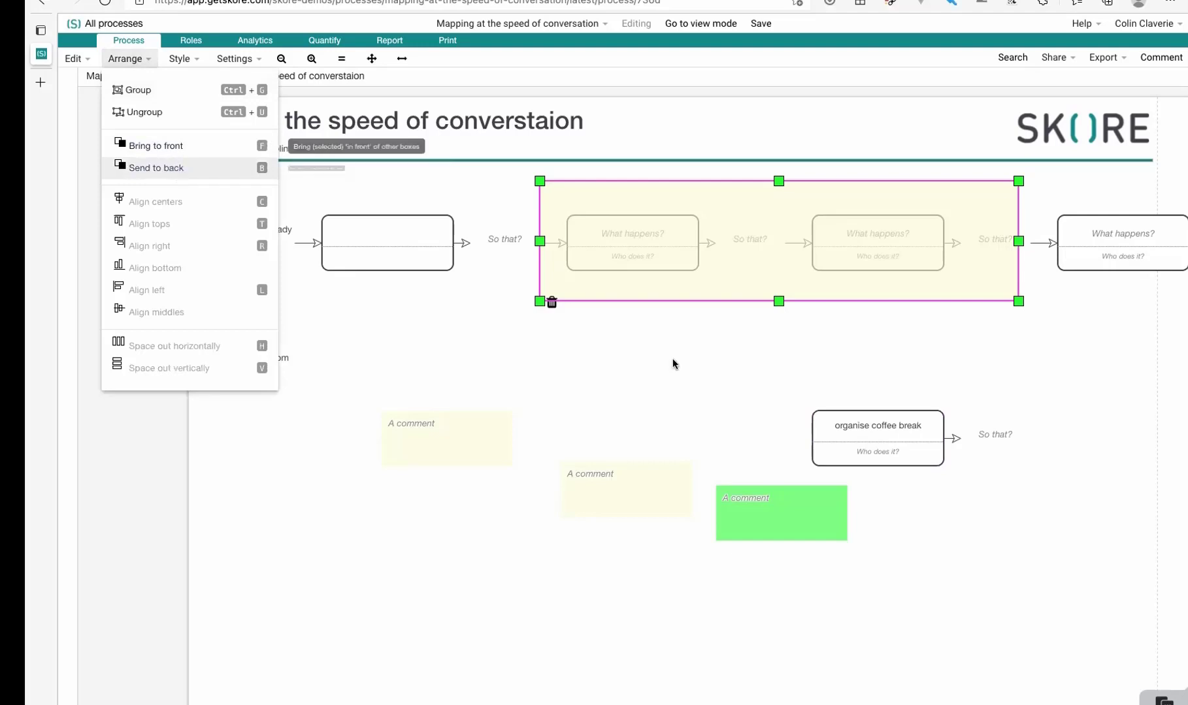
pyautogui.click(755, 337)
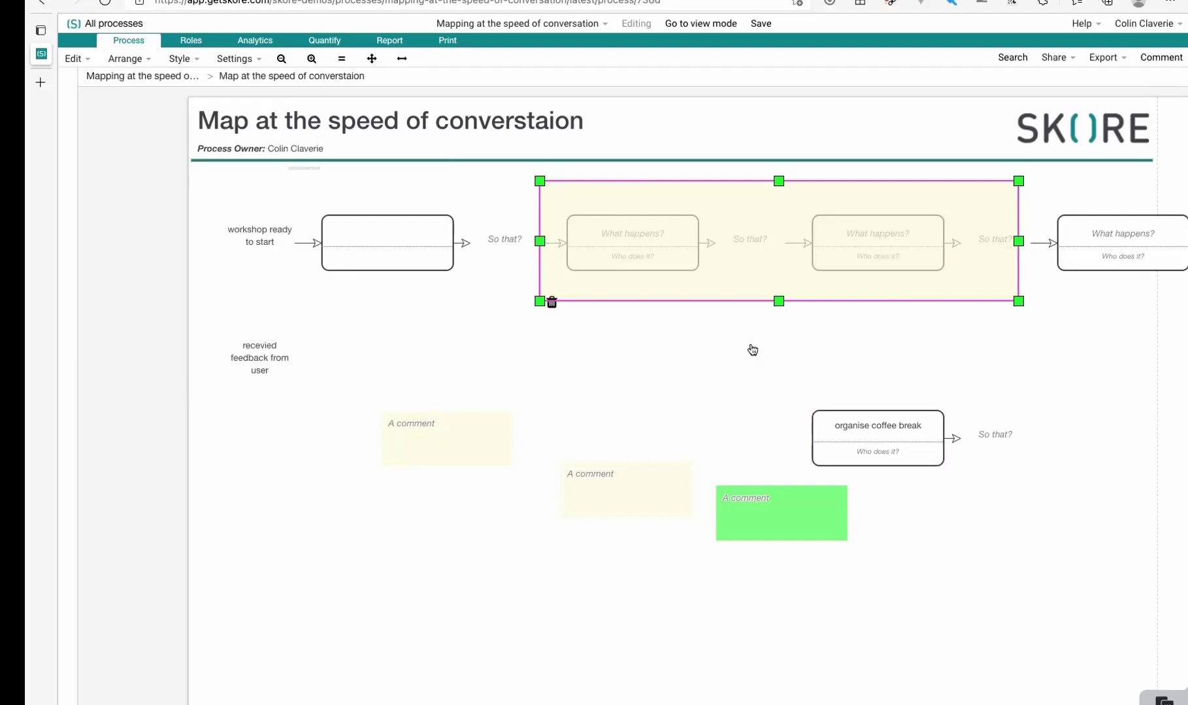
pyautogui.click(758, 272)
pyautogui.click(757, 273)
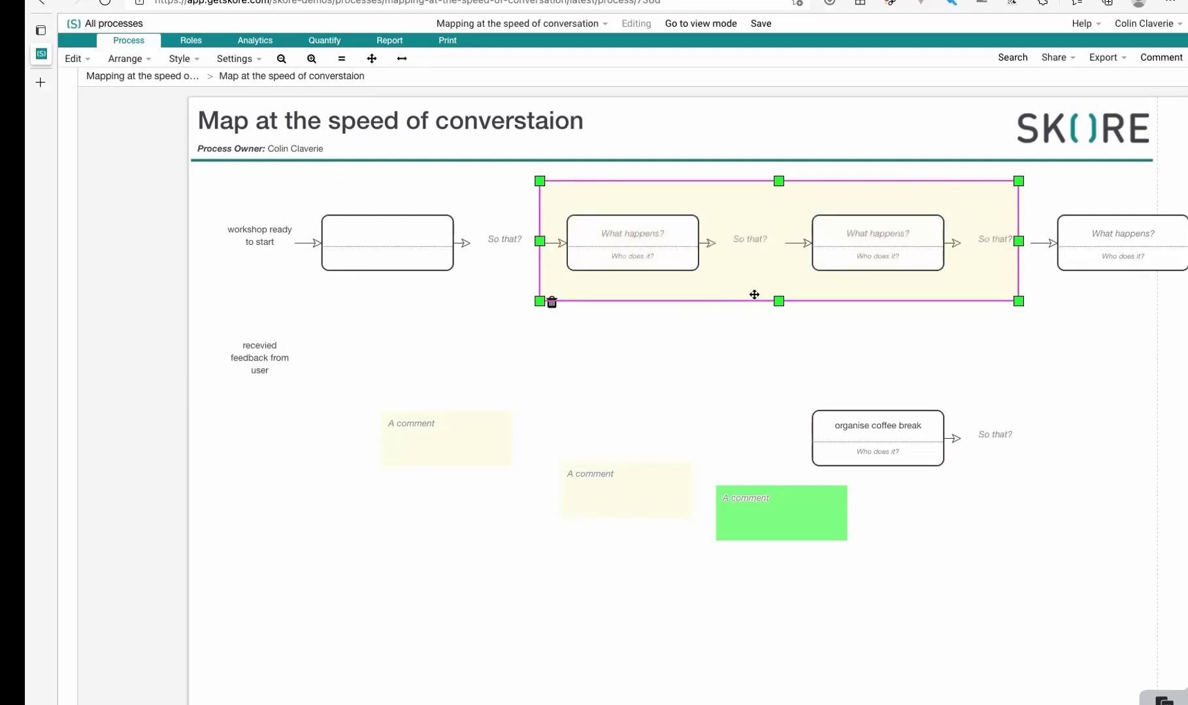
pyautogui.click(749, 334)
pyautogui.click(653, 243)
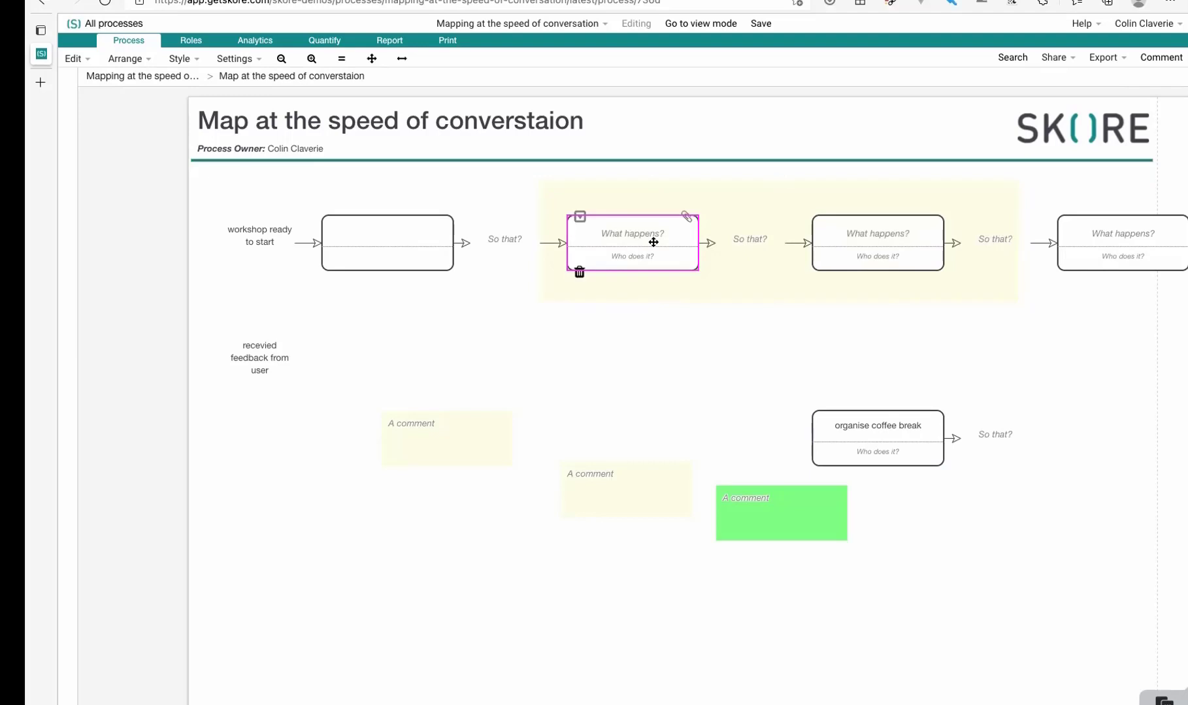
# Lock the large comment note behind the top row so it is not selectable
pyautogui.click(743, 270)
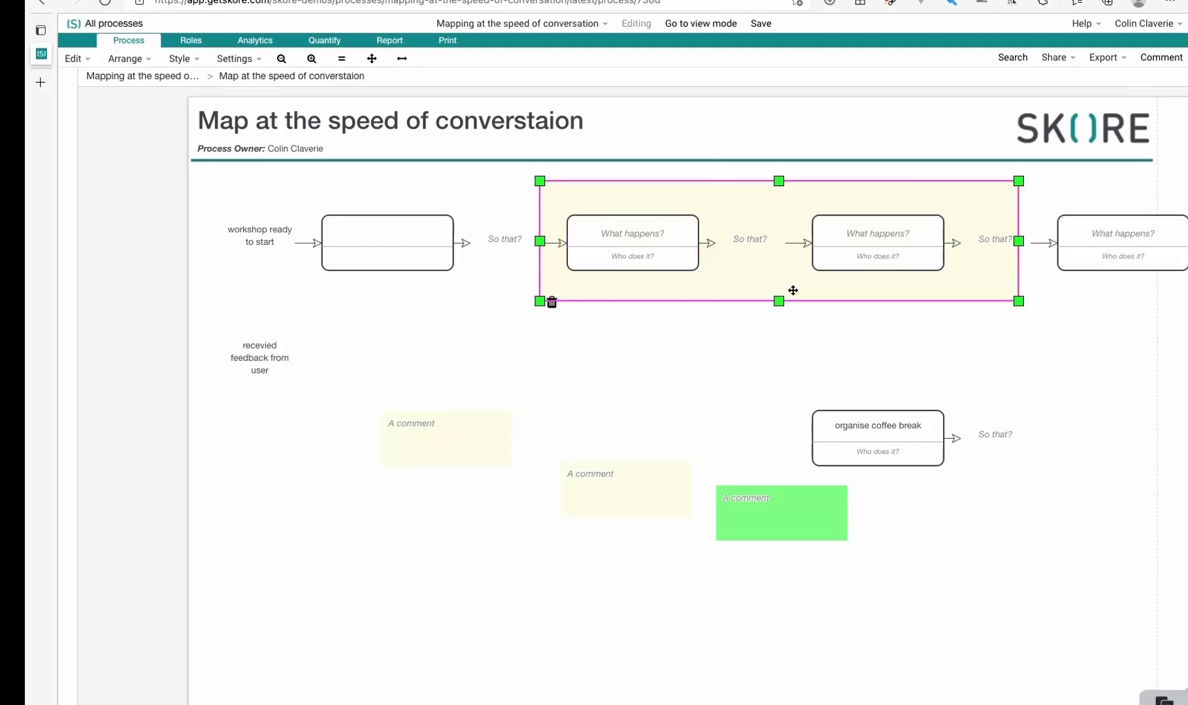
pyautogui.click(742, 271)
pyautogui.click(737, 277)
pyautogui.click(118, 59)
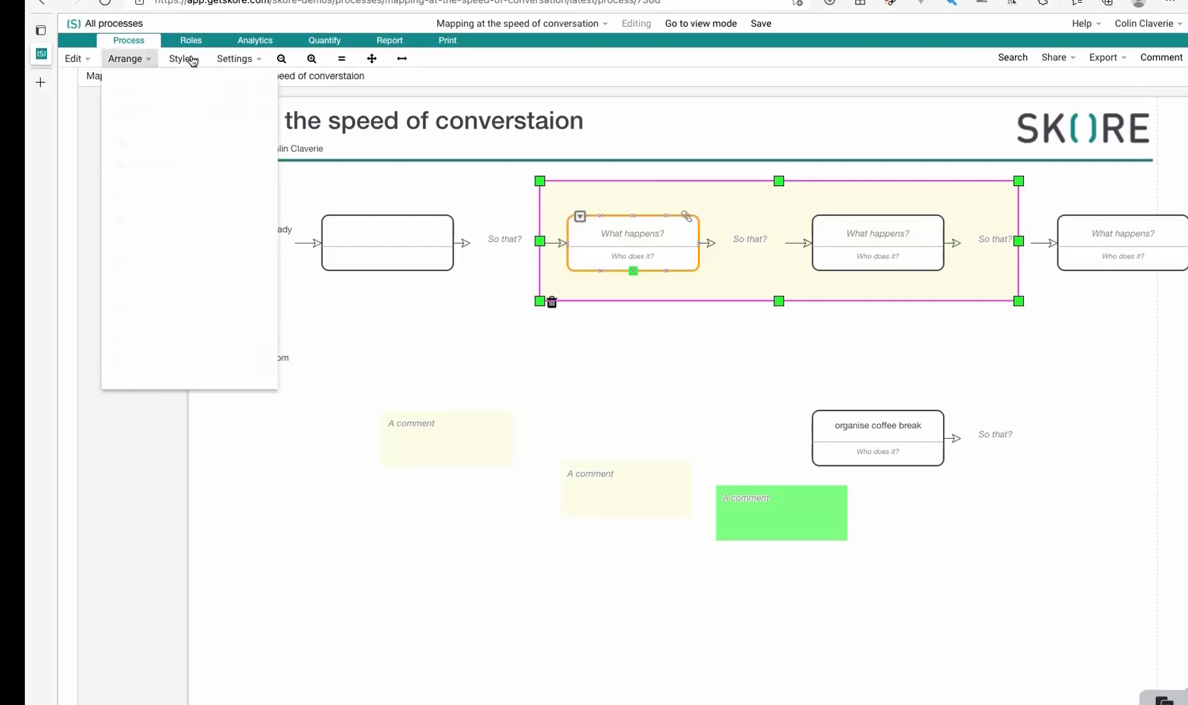
pyautogui.click(191, 60)
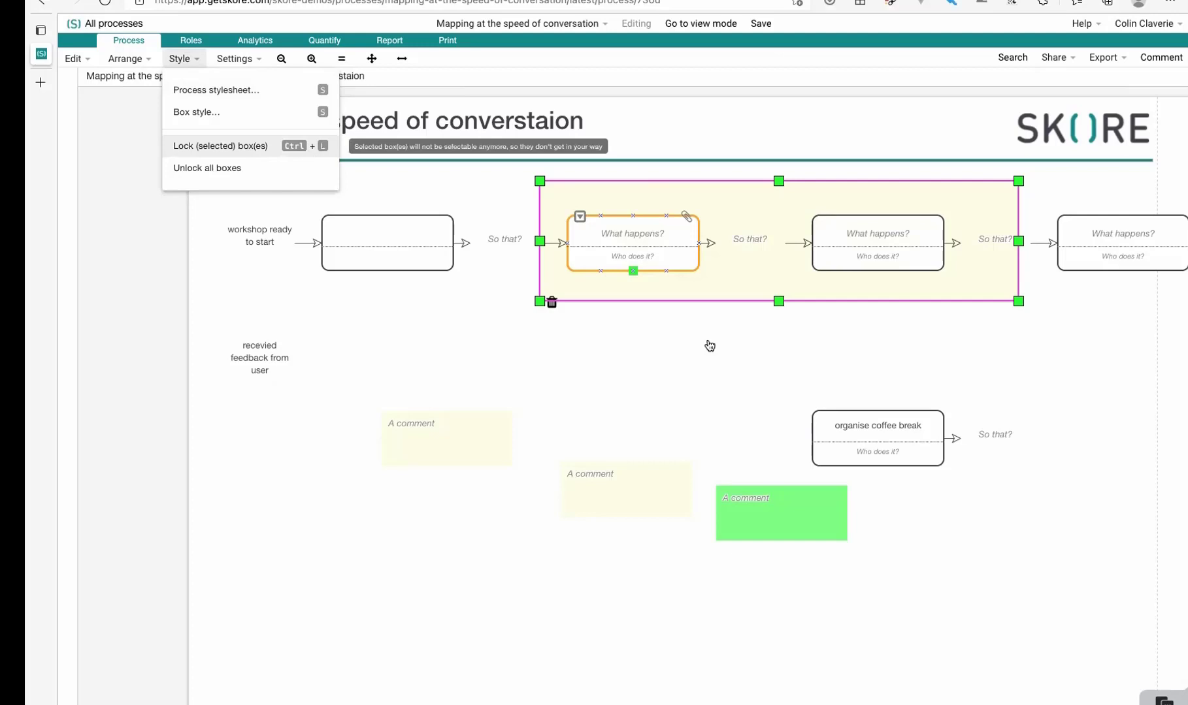
pyautogui.click(760, 294)
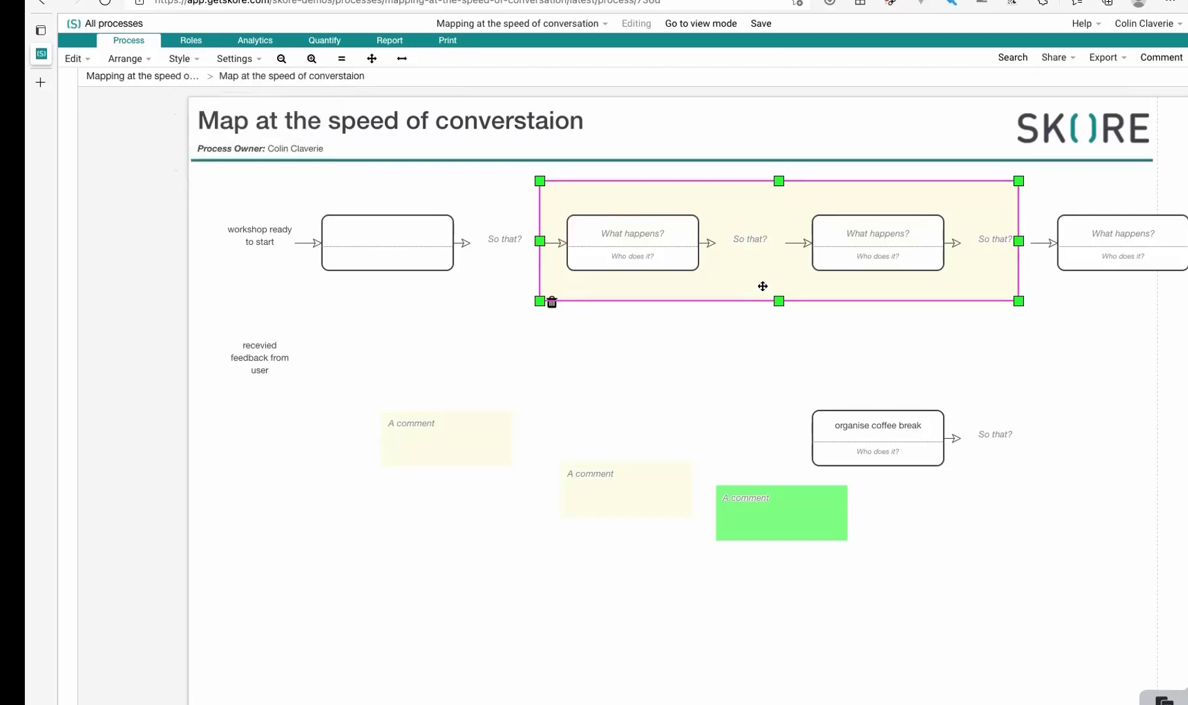
pyautogui.press('Escape')
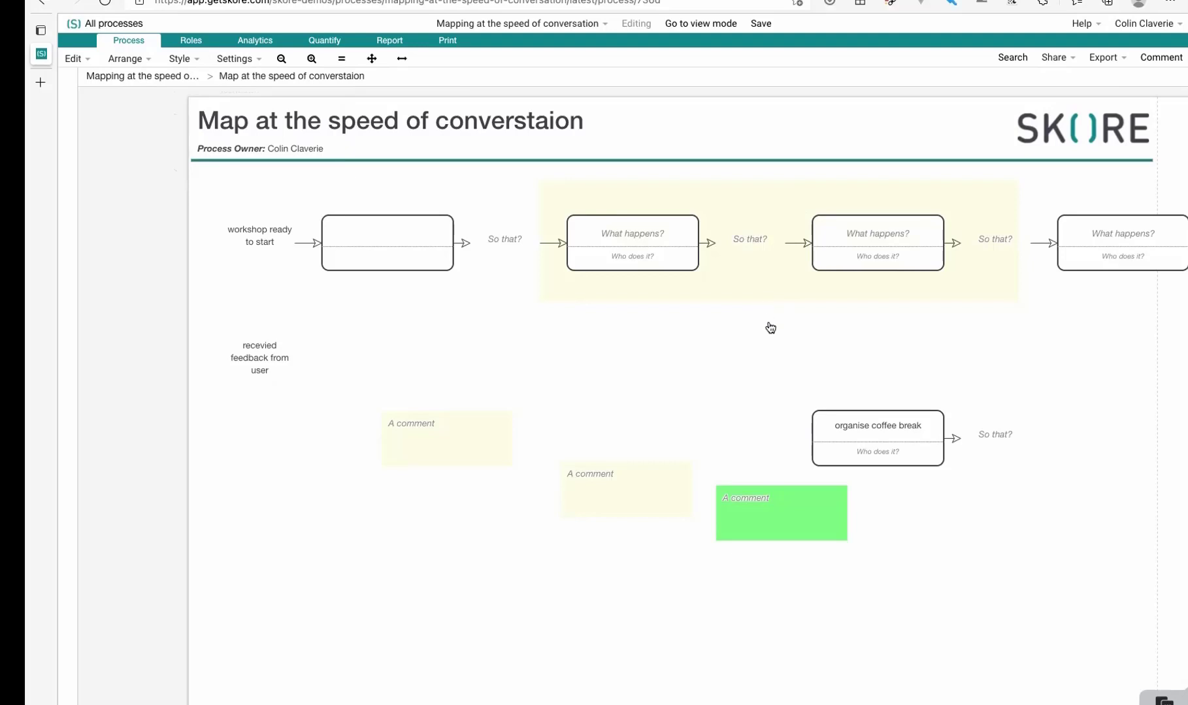
# Area-select the third whatbox and its neighbouring whyboxes over the locked note, and clear the selection
pyautogui.moveTo(571, 286)
pyautogui.click(892, 239)
pyautogui.moveTo(975, 346); pyautogui.dragTo(719, 198)
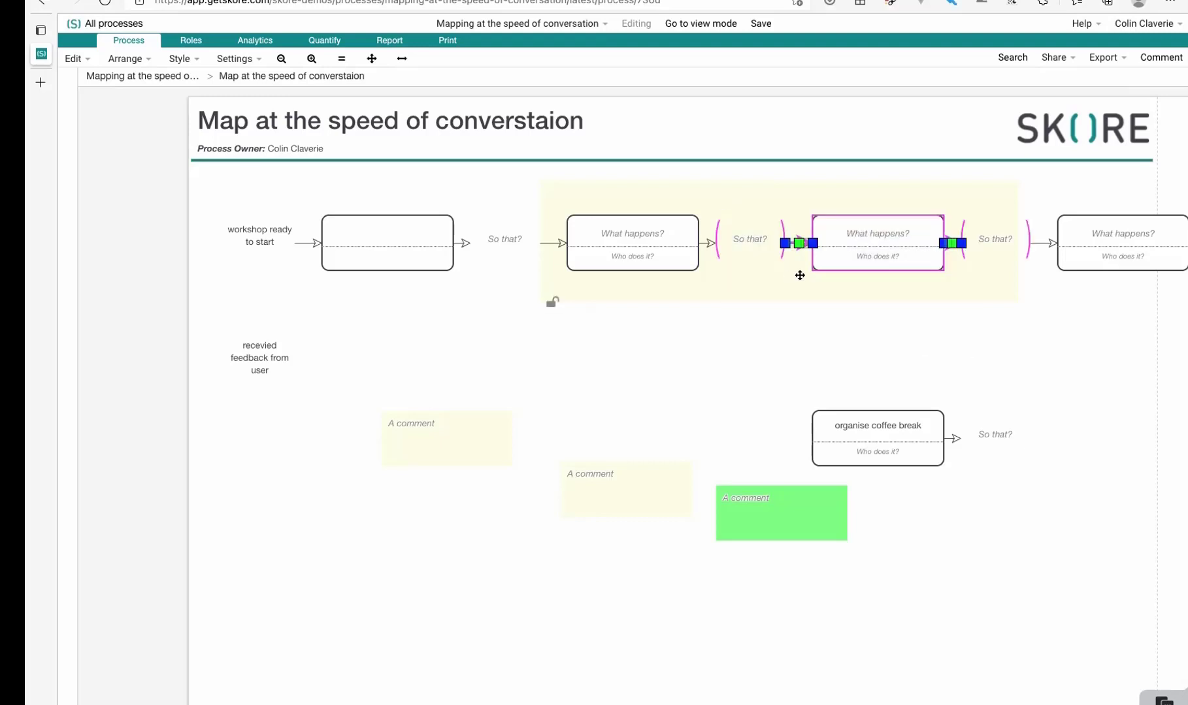
pyautogui.click(968, 288)
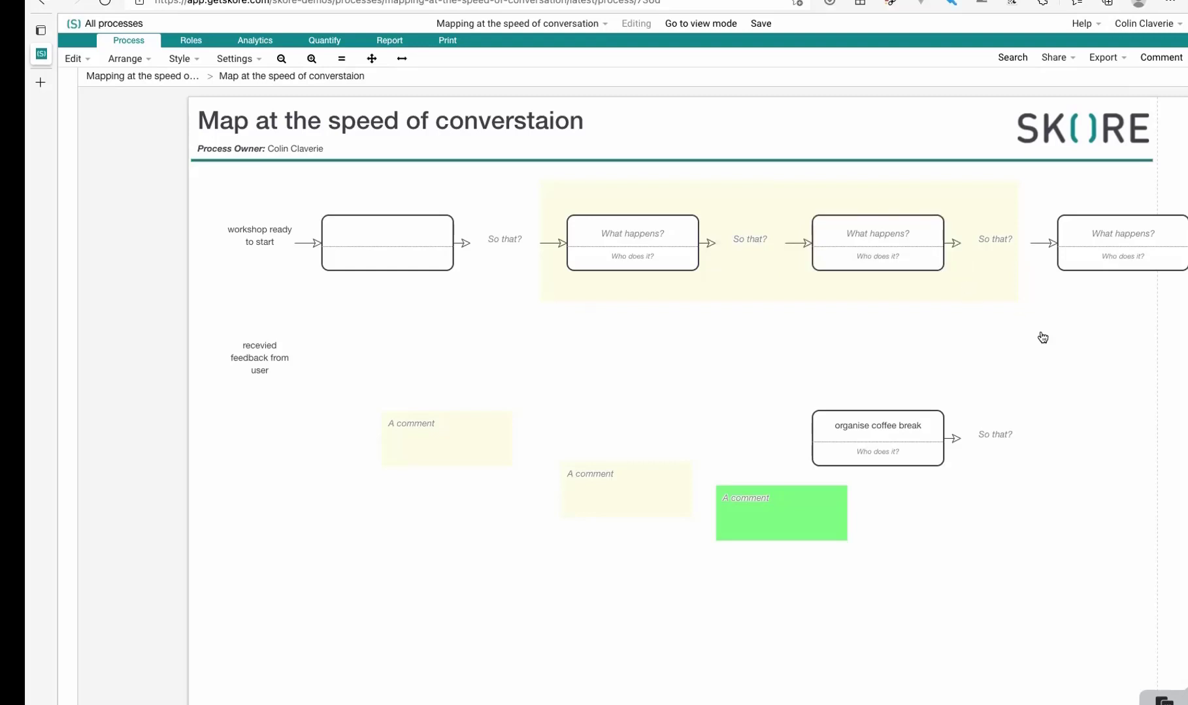
pyautogui.click(727, 232)
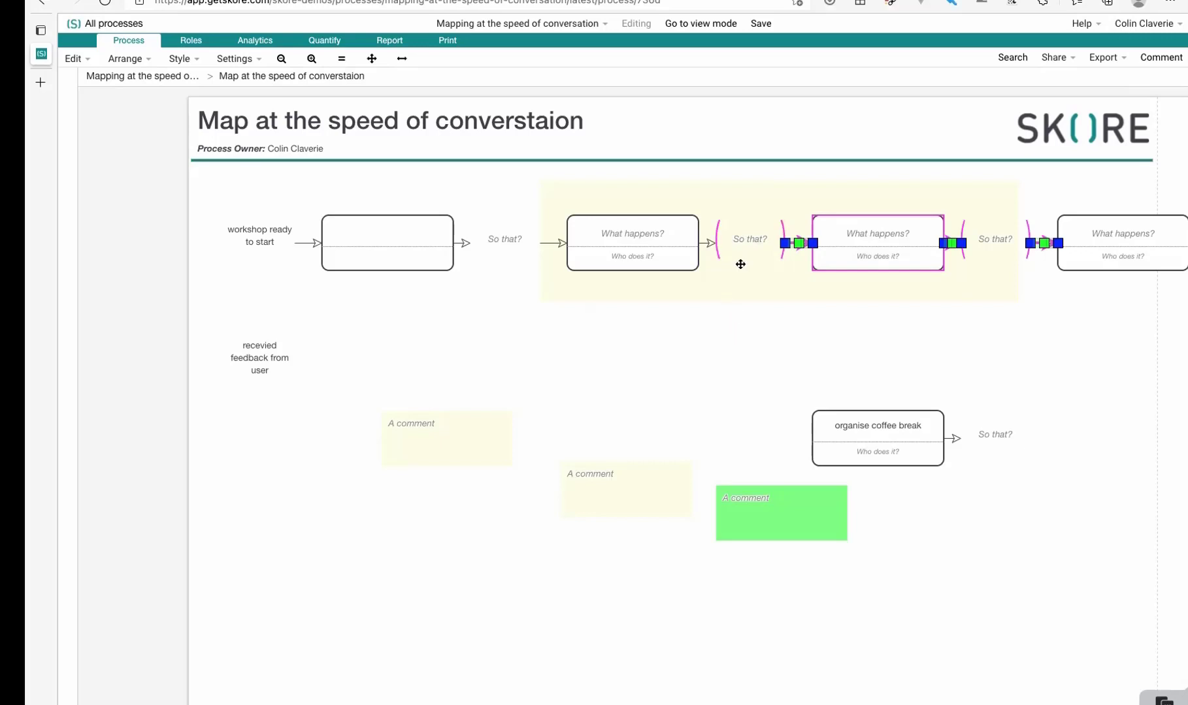
pyautogui.click(742, 282)
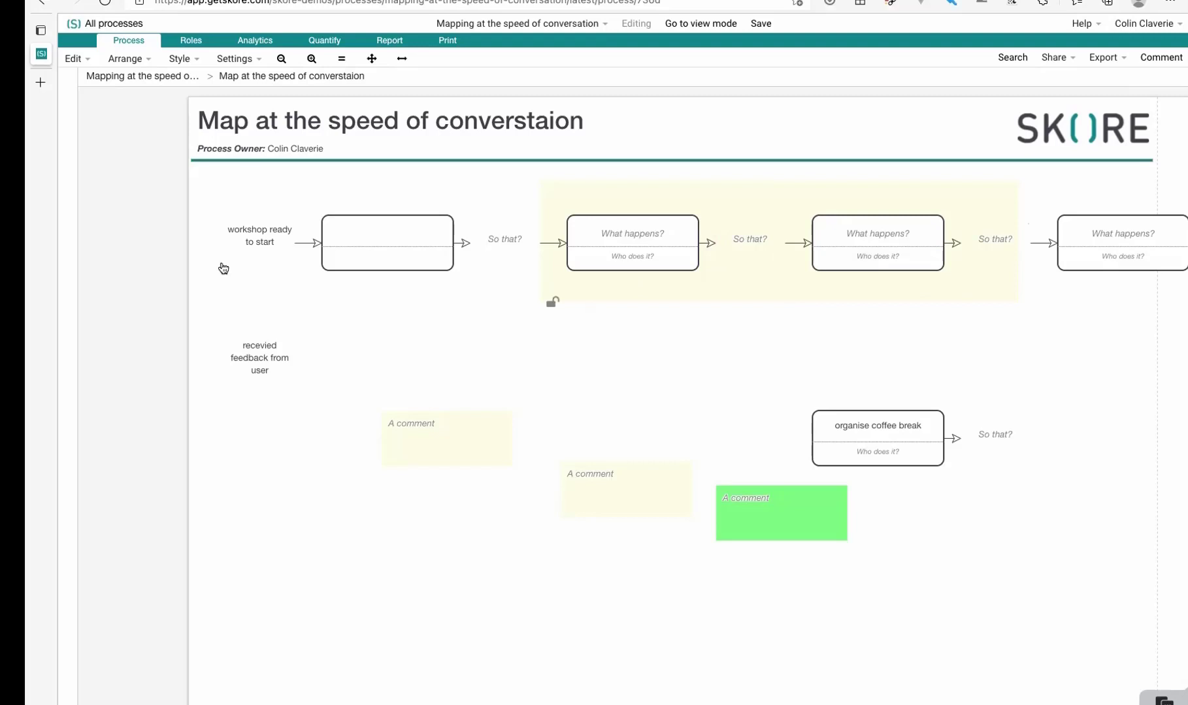
# Add a whatbox beside the "recevied feedback from user" whybox in the second row
pyautogui.click(228, 232)
pyautogui.moveTo(729, 393); pyautogui.dragTo(705, 418)
pyautogui.hscroll(1, 700, 406)
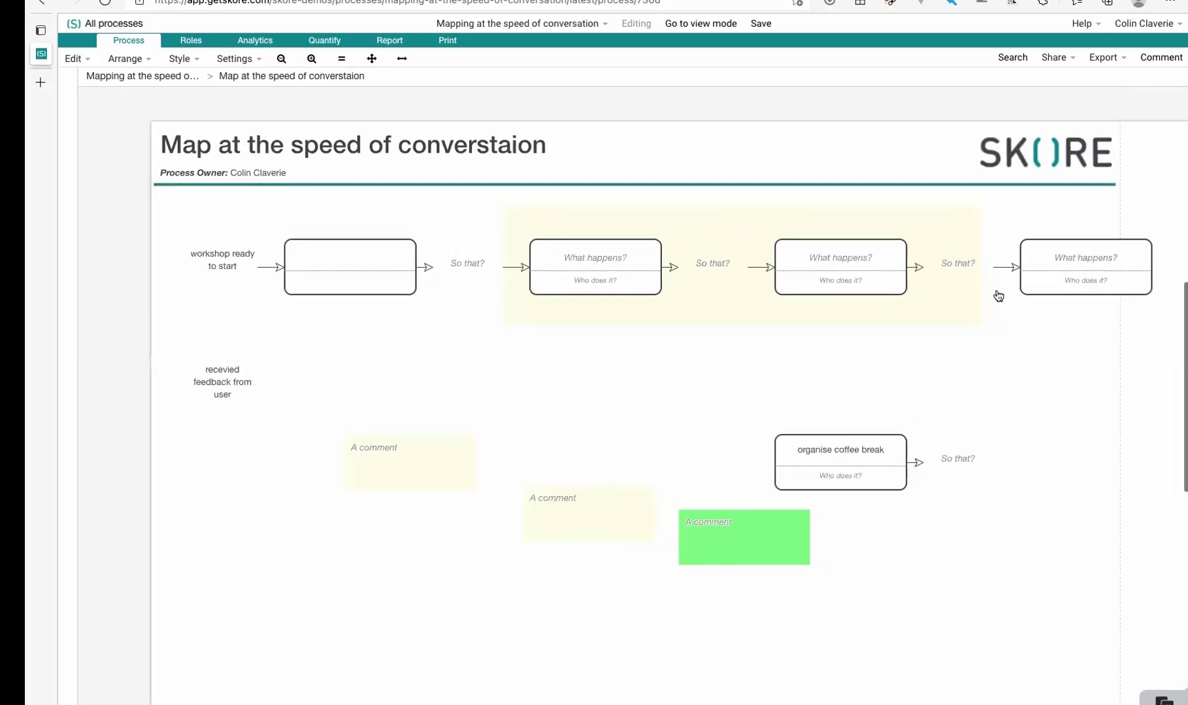
pyautogui.scroll(1, 999, 296)
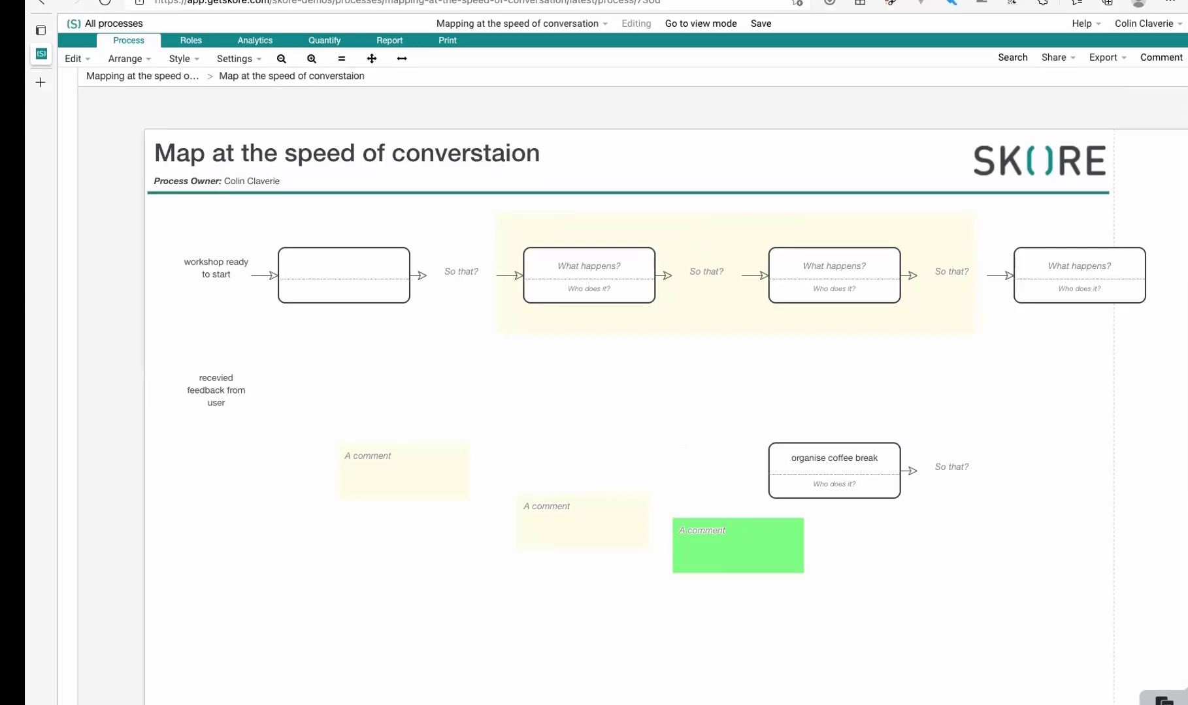
pyautogui.doubleClick(541, 380)
pyautogui.click(604, 395)
pyautogui.moveTo(482, 387); pyautogui.dragTo(513, 392)
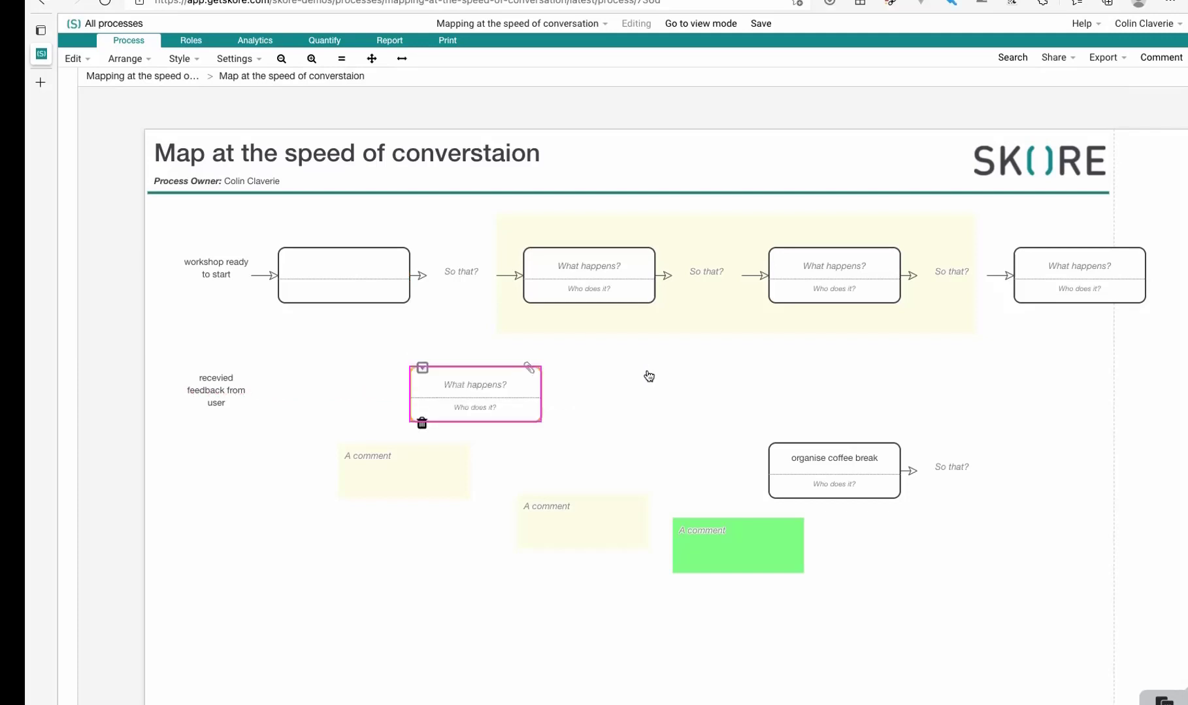
# Add another whatbox with a whybox further along the second row and move the "organise coffee break" whatbox beside the green note
pyautogui.doubleClick(649, 377)
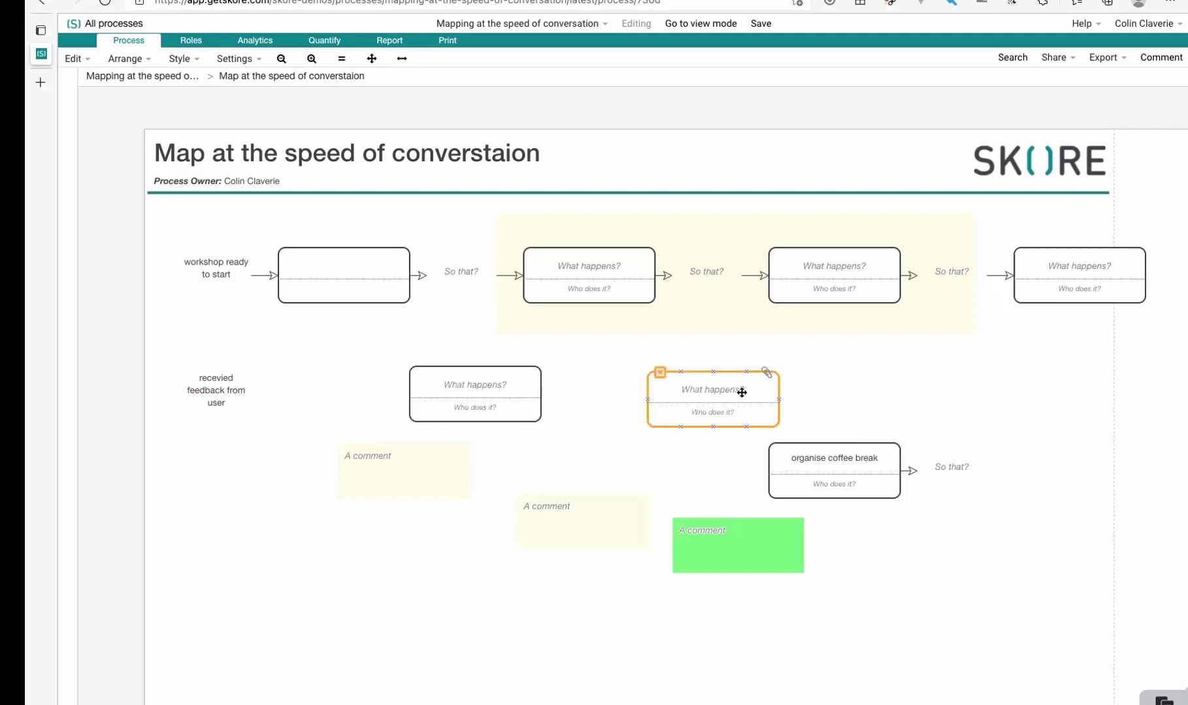
pyautogui.click(746, 427)
pyautogui.moveTo(841, 477); pyautogui.dragTo(915, 551)
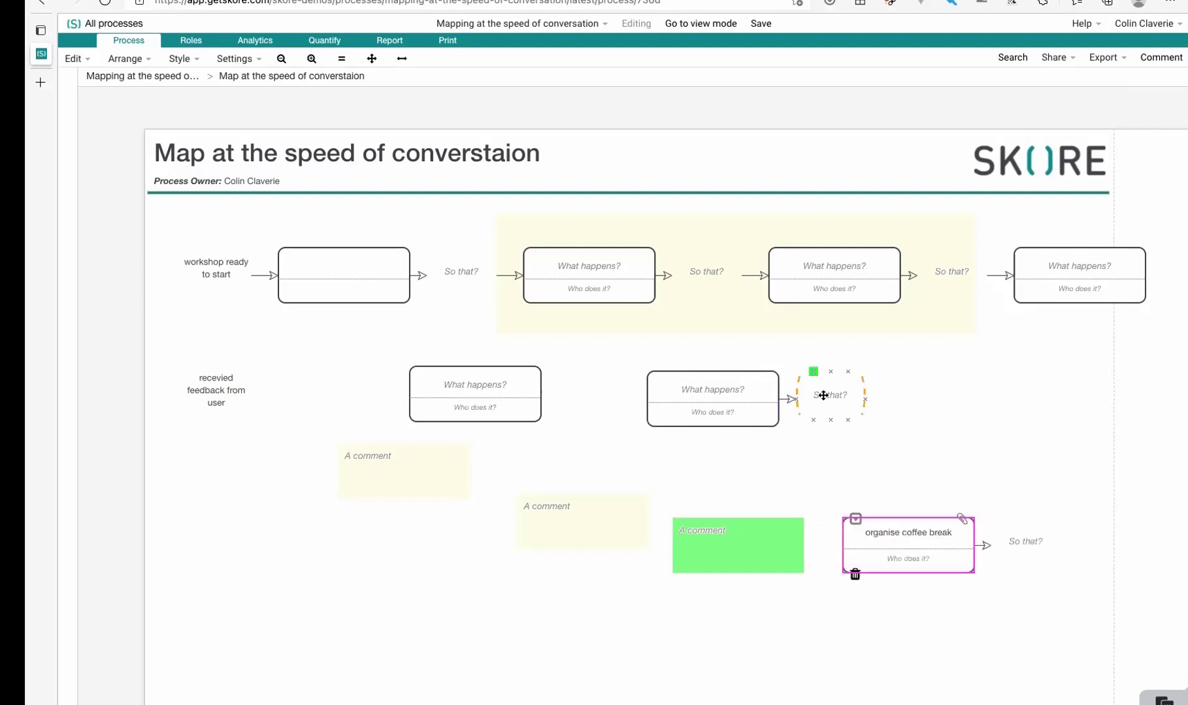